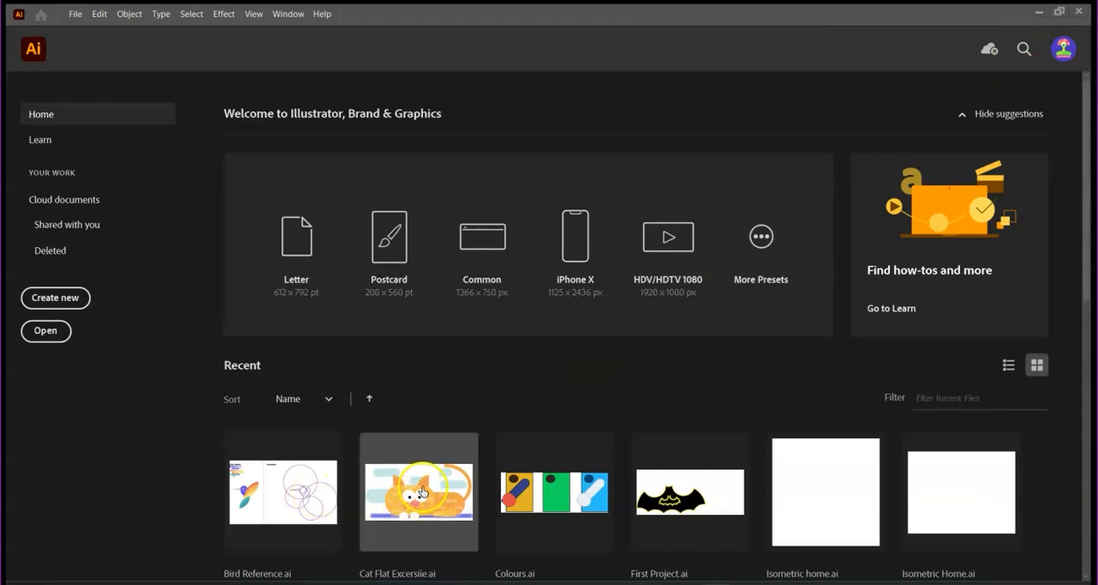
- Open the new document setup and look through the Saved, Mobile, Web and Print presets
left_click(76, 14)
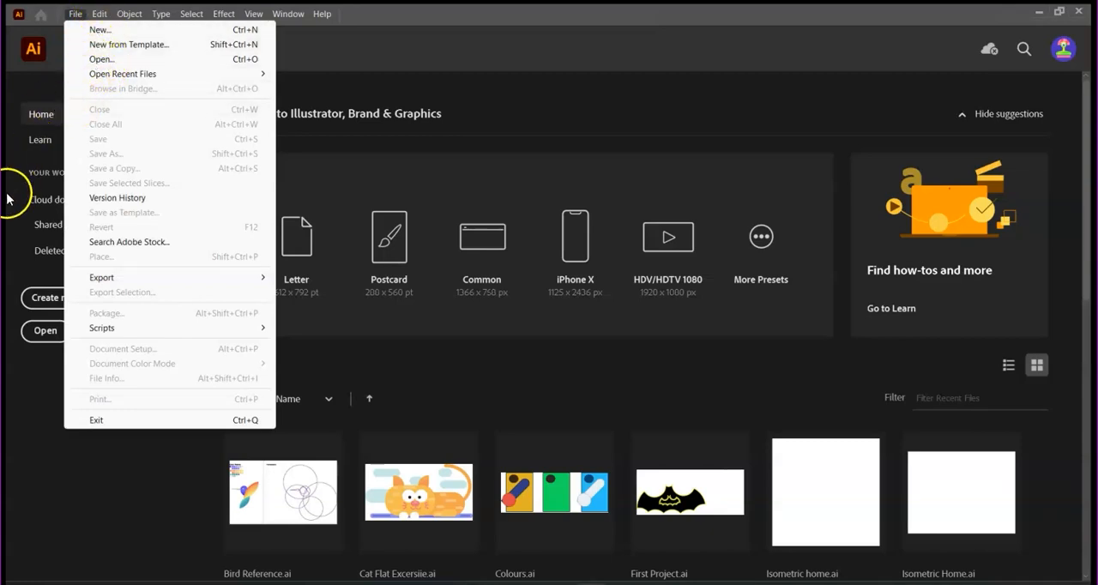
left_click(325, 106)
left_click(55, 298)
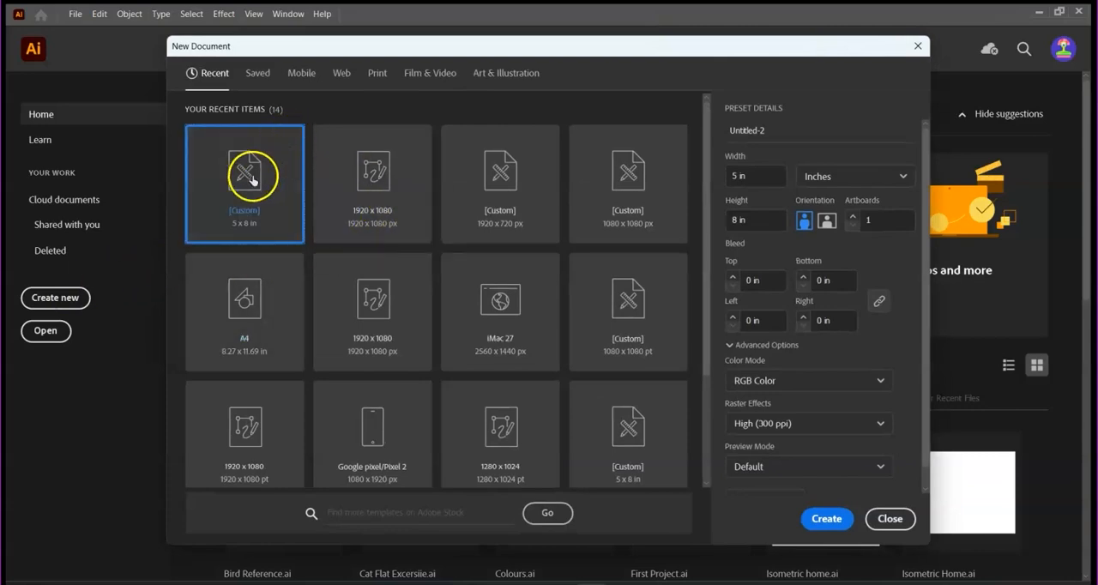
left_click(257, 74)
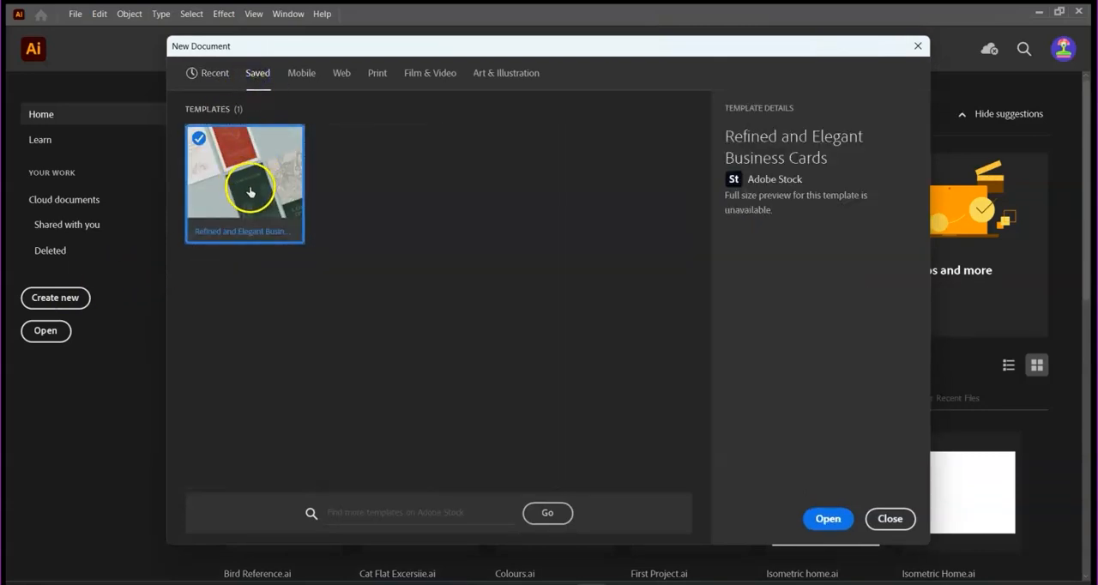
left_click(301, 76)
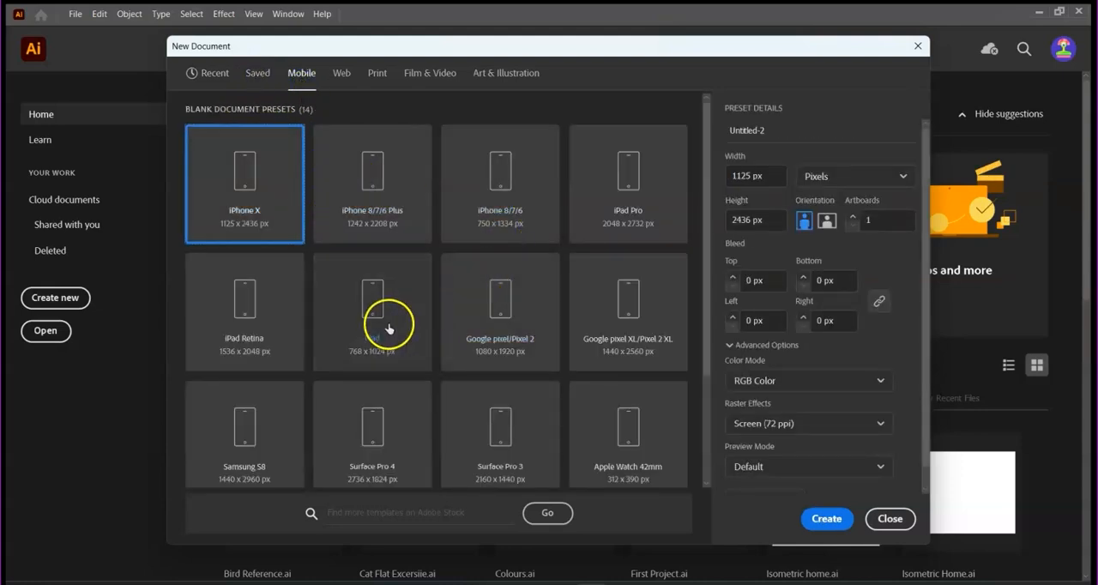
left_click(343, 75)
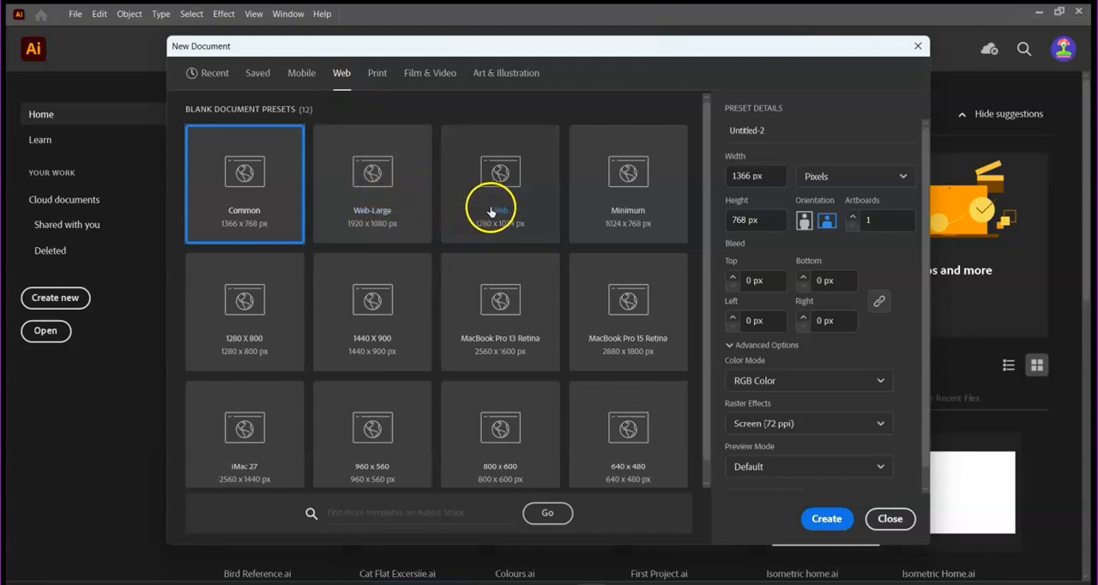
left_click(378, 75)
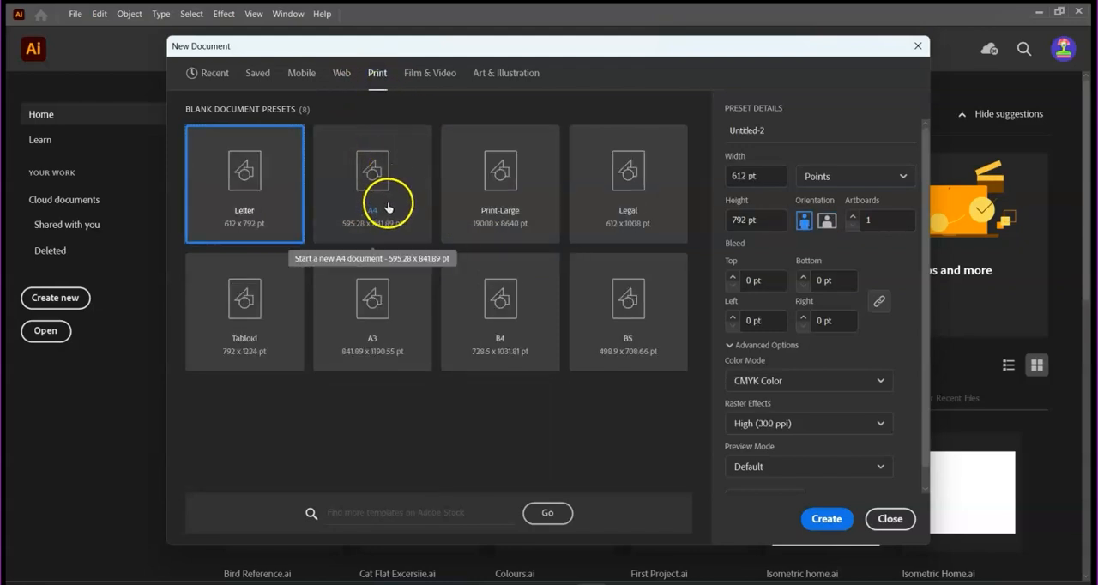
- Choose the 1920 x 1080 Art & Illustration preset and set the document units to Pixels
left_click(502, 73)
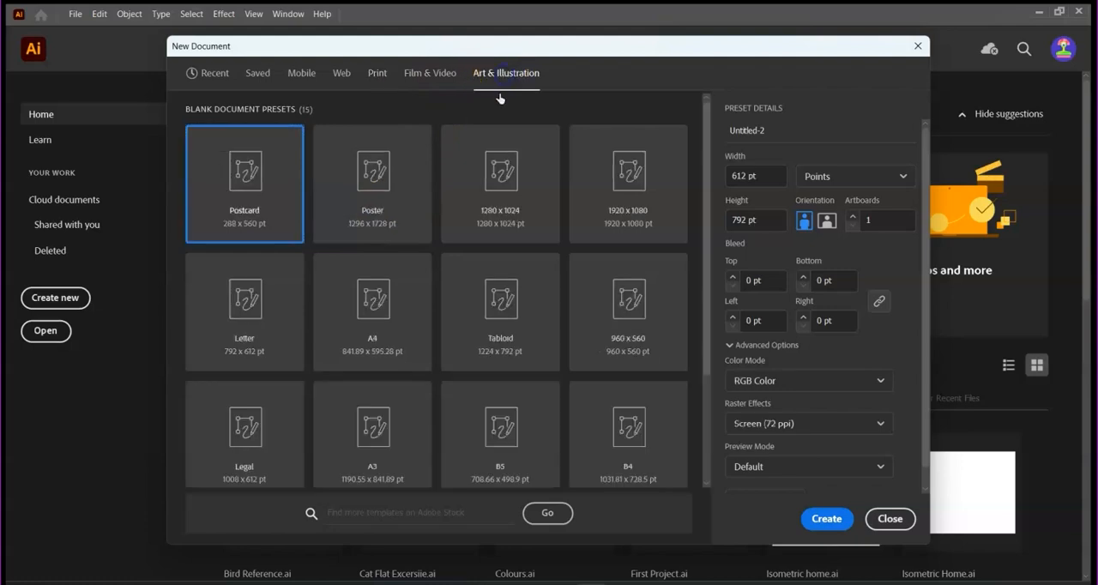
left_click(627, 211)
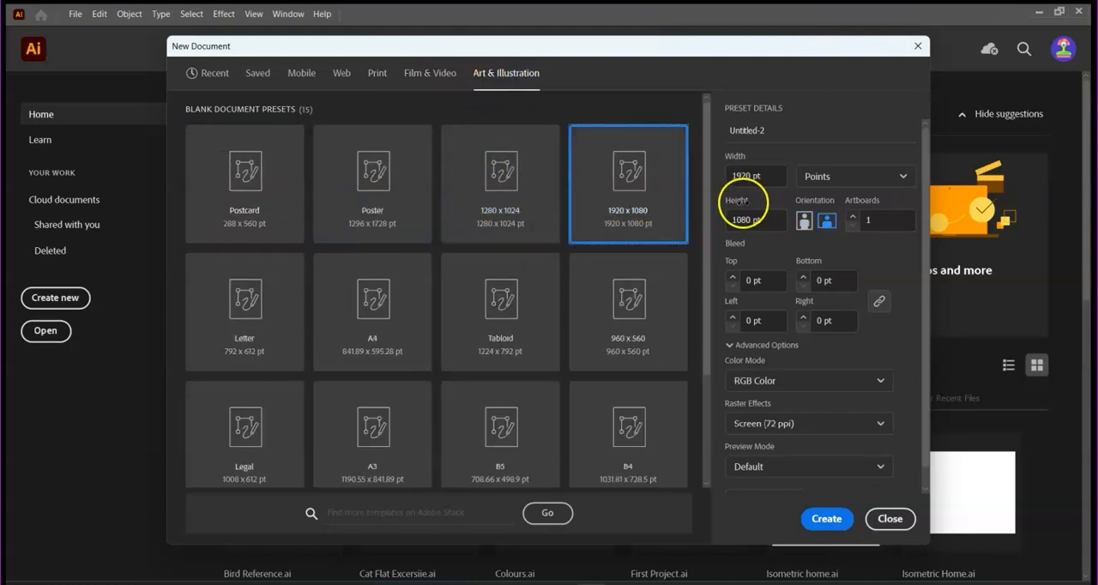
left_click(902, 178)
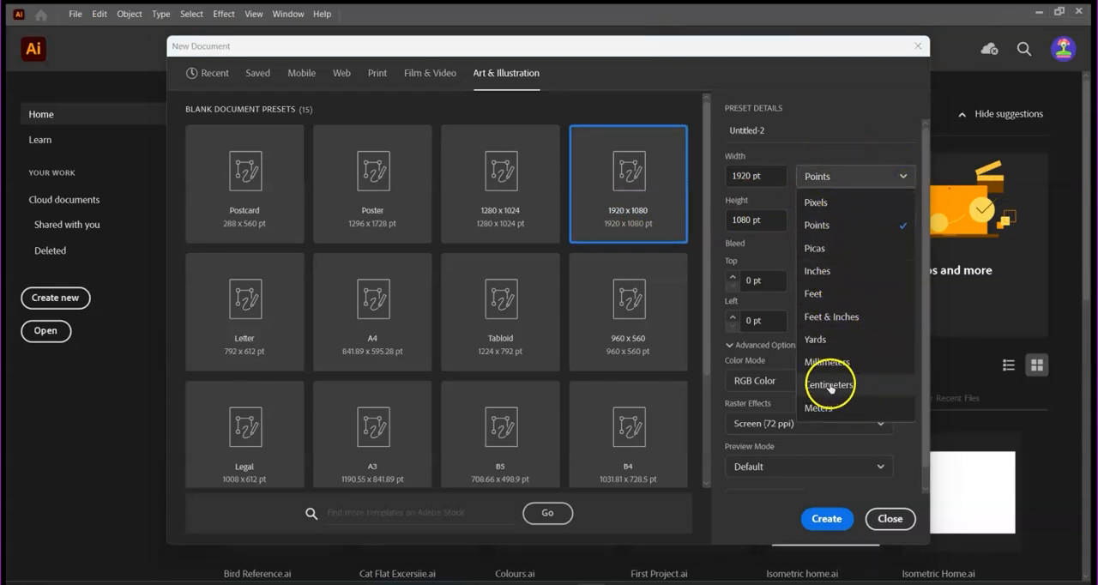
left_click(836, 206)
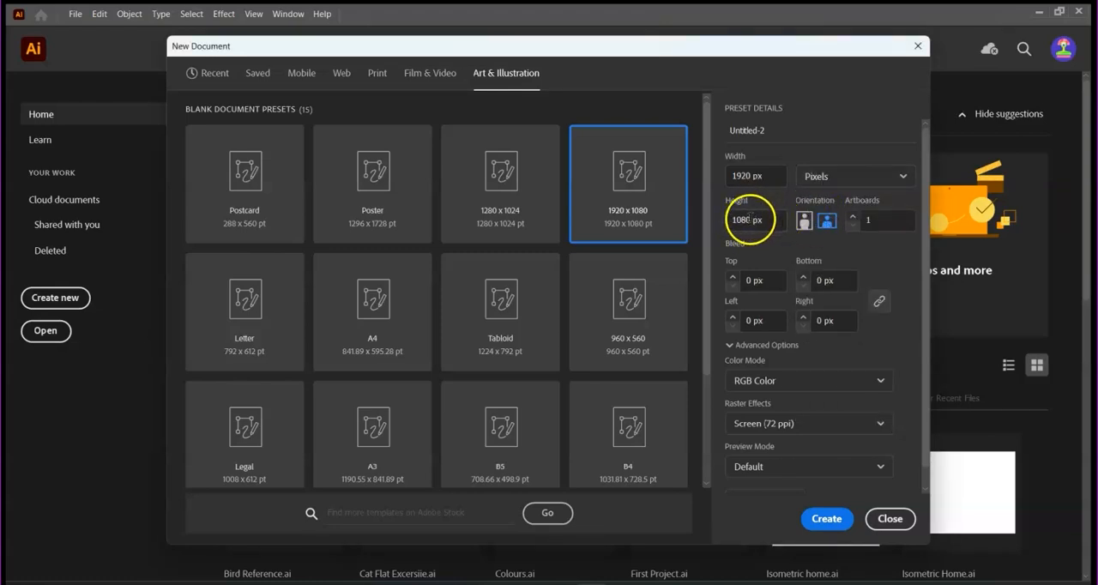
key("BackSpace")
key("BackSpace")
key("BackSpace")
key("BackSpace")
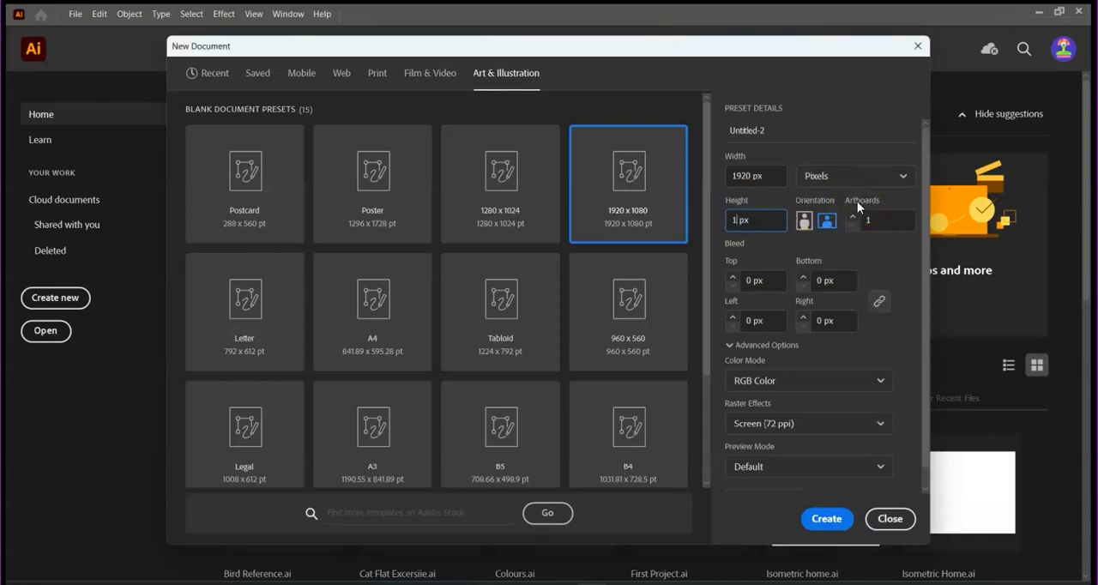
type("720")
left_click(853, 219)
left_click(852, 219)
left_click(852, 219)
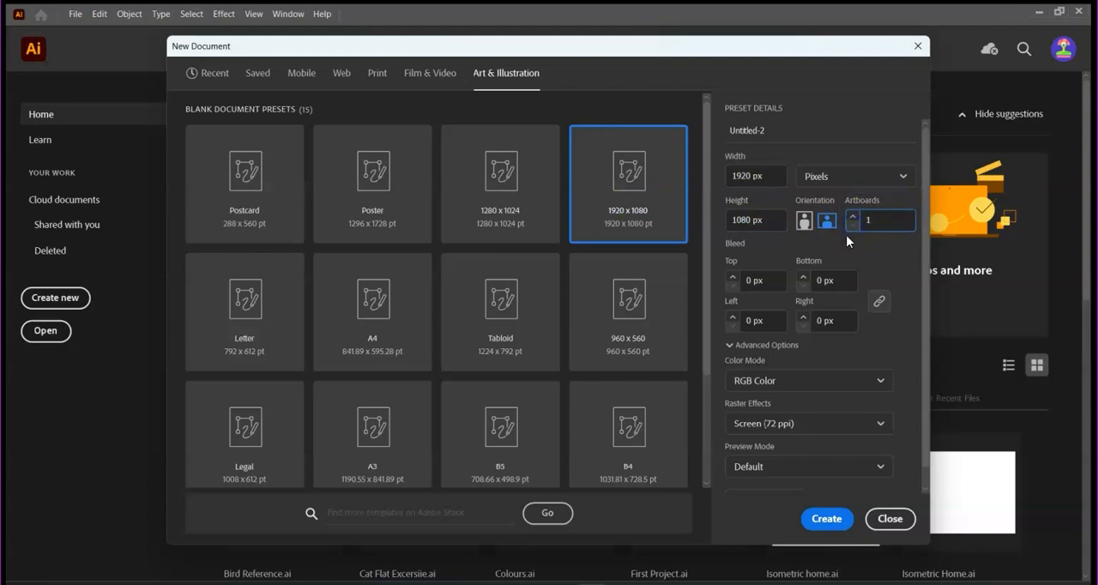
- Keep the RGB Color mode, set the raster effects to High (300 ppi) and create the document
left_click(881, 379)
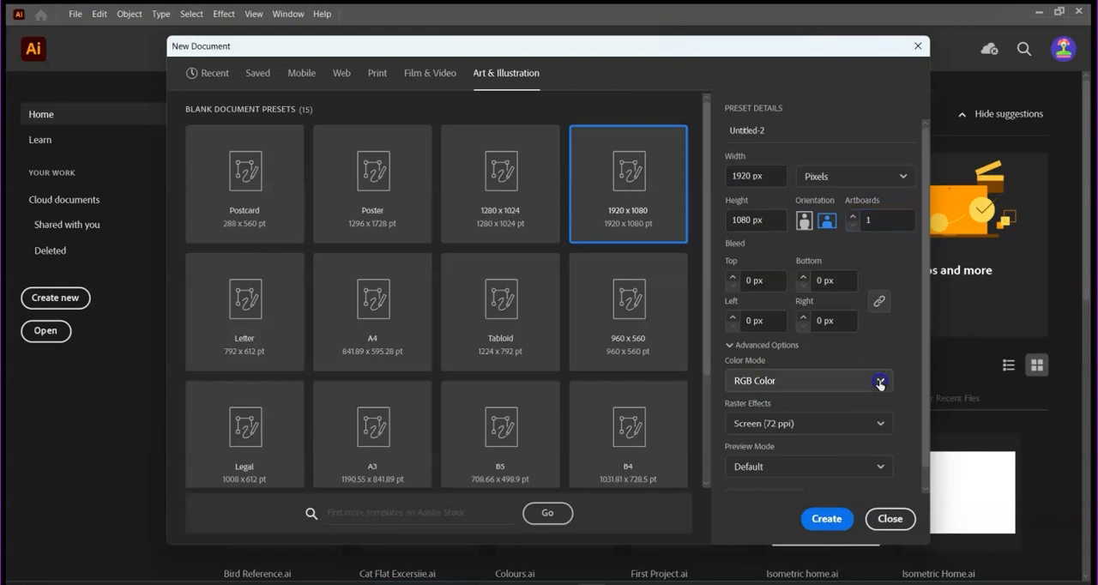
left_click(811, 385)
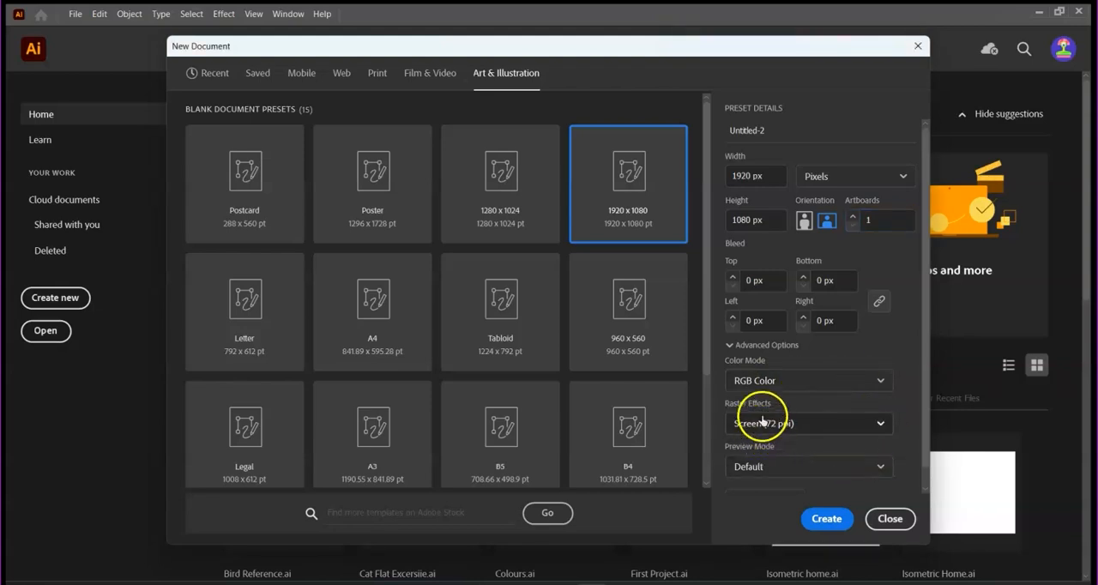
left_click(883, 426)
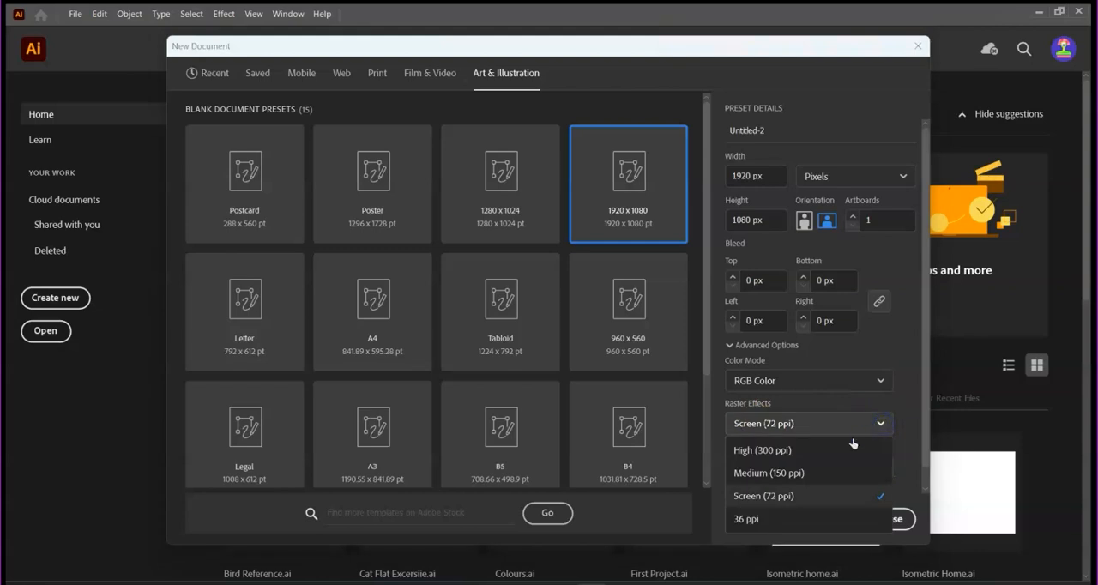
left_click(798, 446)
left_click(826, 517)
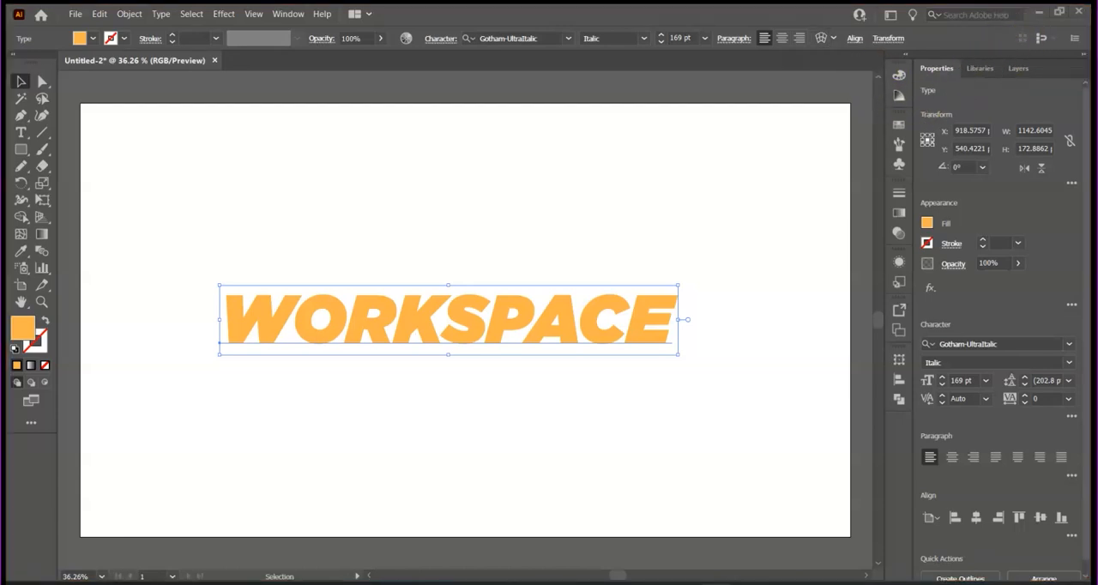
- Switch the workspace to Essentials and return to Essentials Classic
left_click(891, 17)
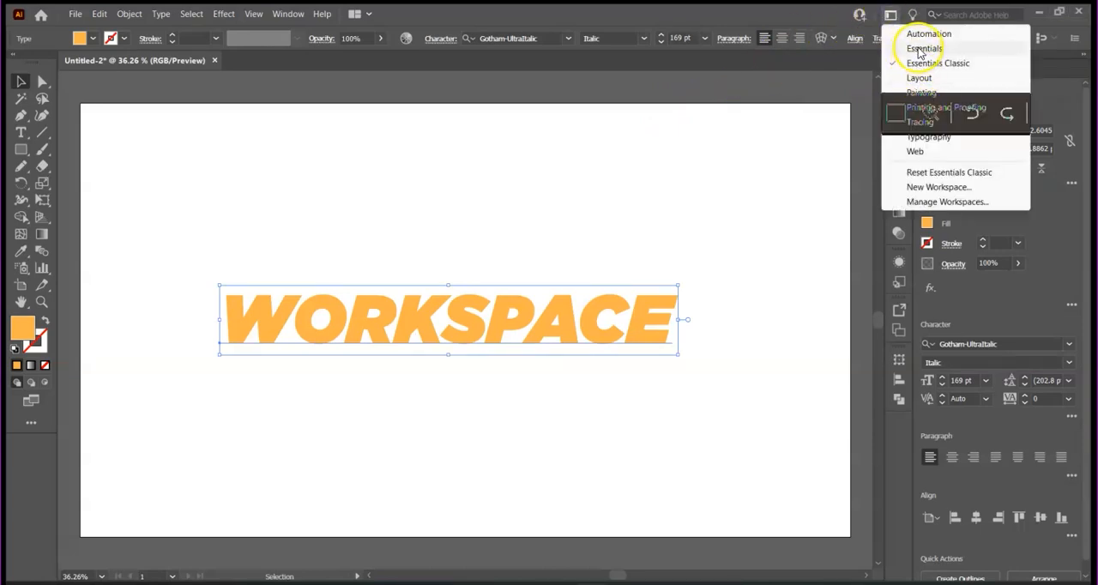
left_click(919, 49)
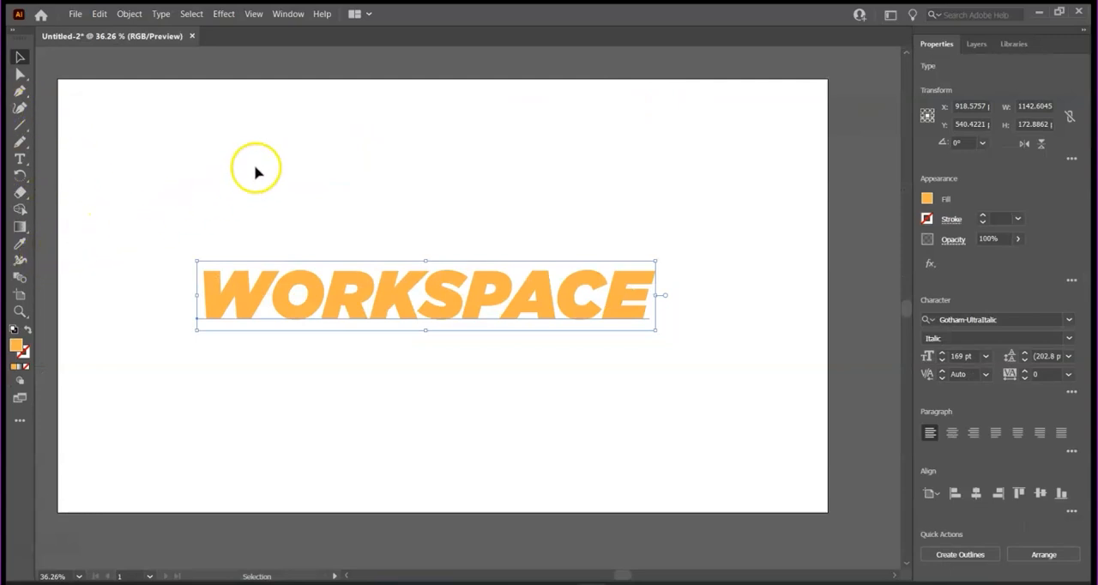
left_click(298, 17)
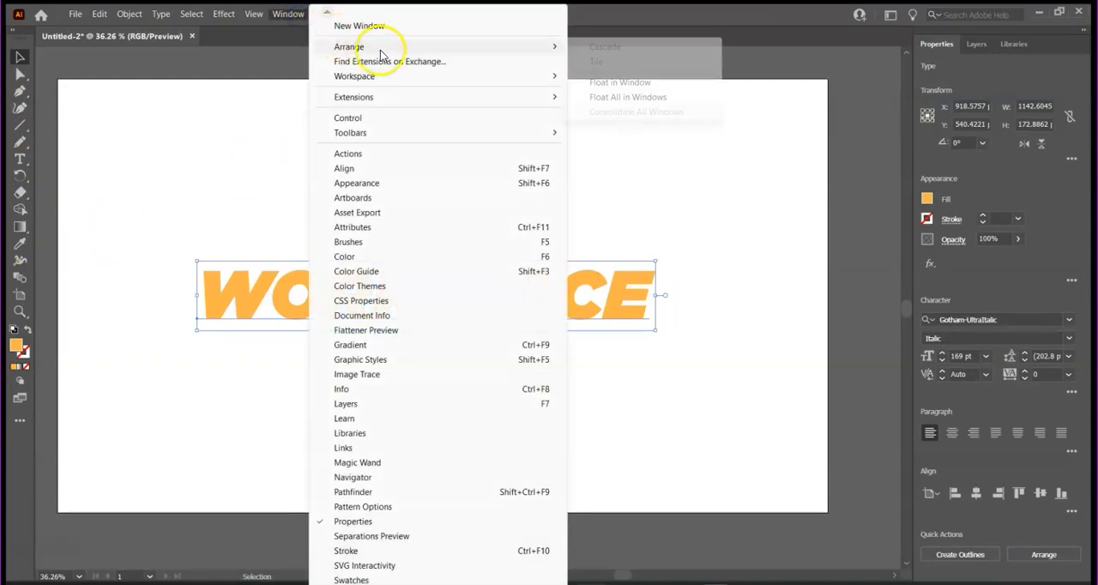
mouse_move(452, 84)
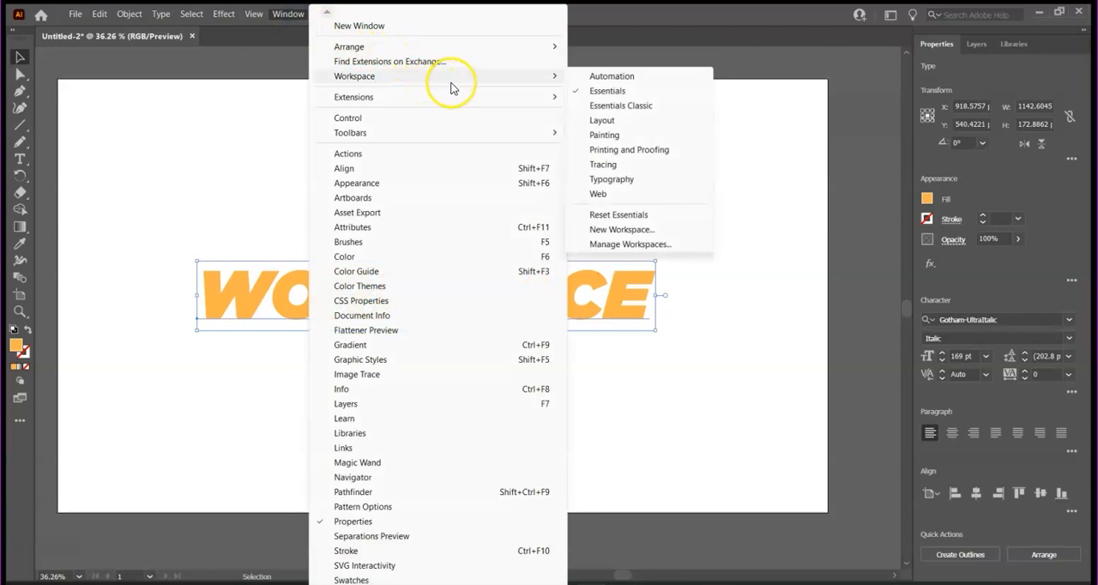
left_click(621, 105)
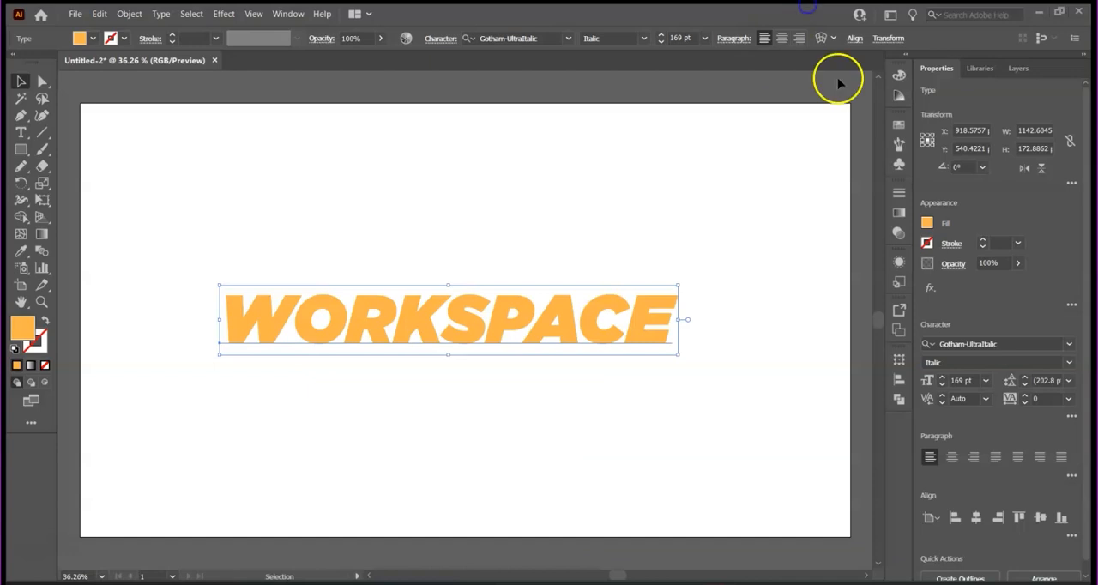
- Undock the Layers and Properties panels as floating panels and dock the Brushes panel above Libraries
left_click_drag(1016, 75, 734, 105)
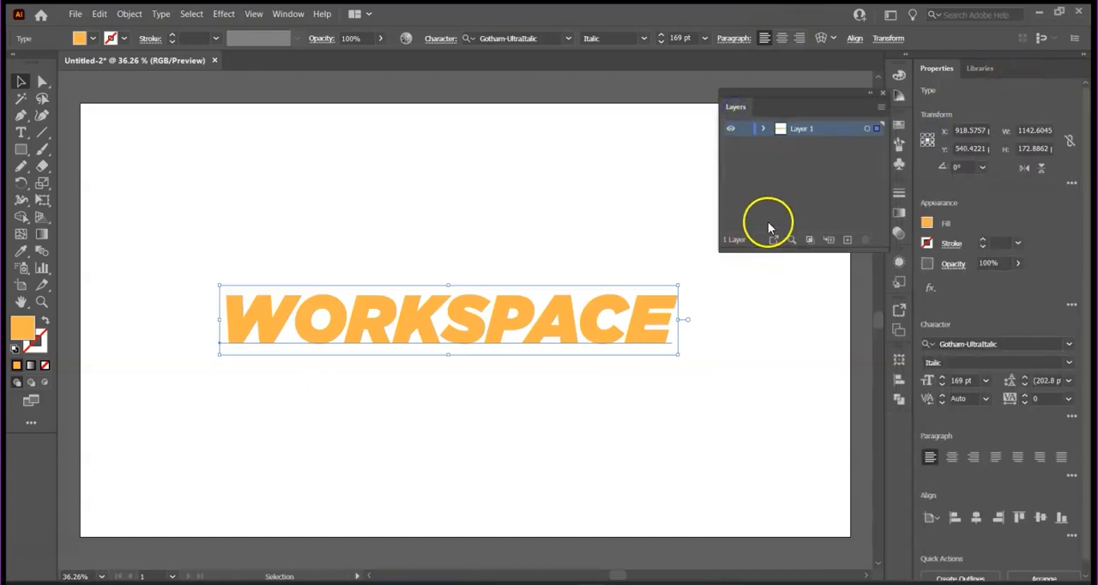
left_click_drag(947, 69, 926, 151)
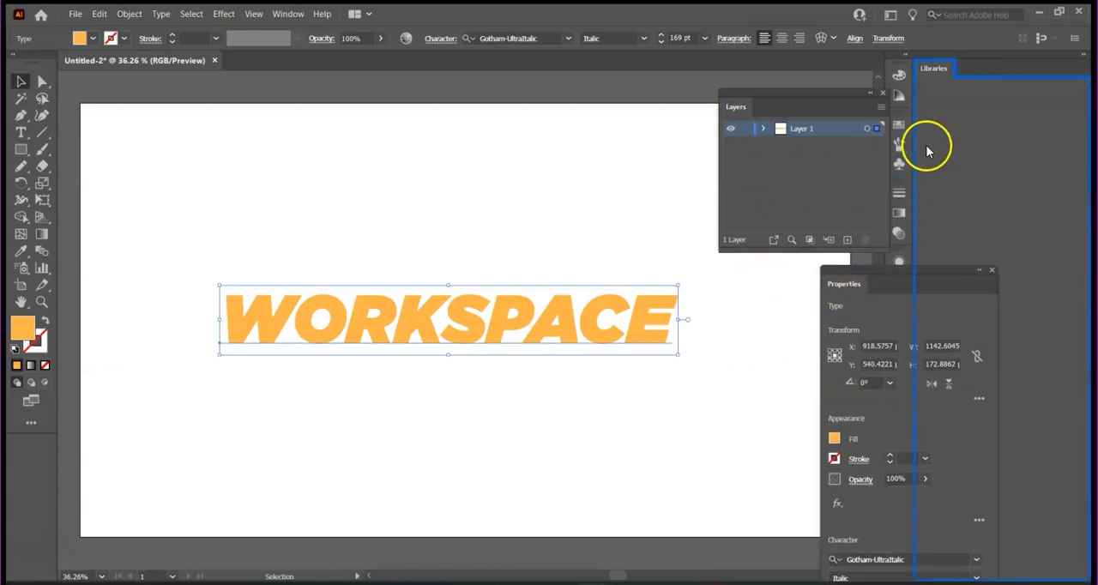
left_click_drag(1007, 66, 1007, 66)
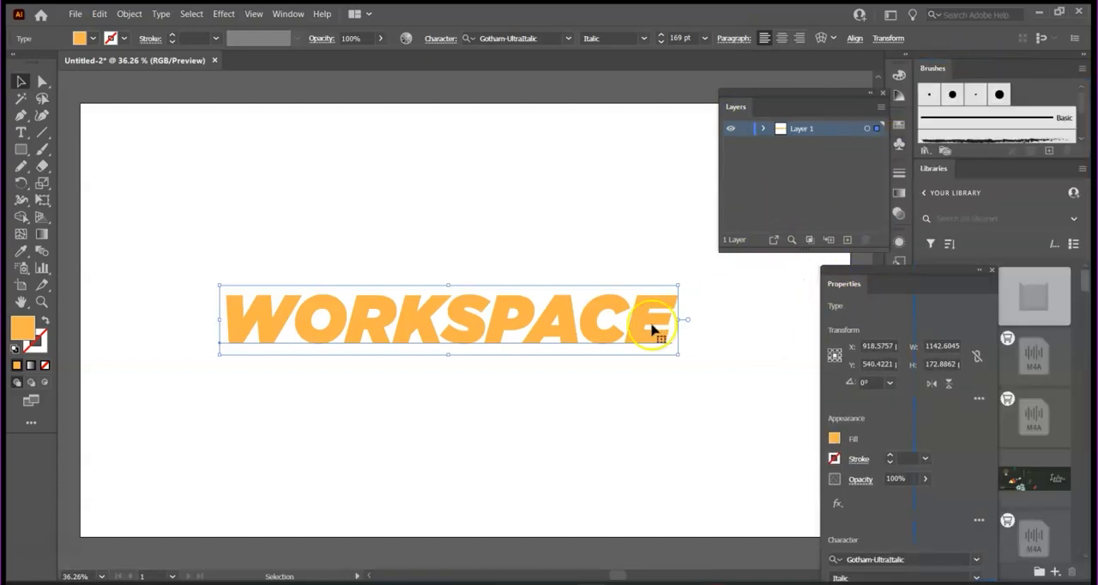
- Reset the Essentials Classic workspace to its default panel layout
left_click(288, 13)
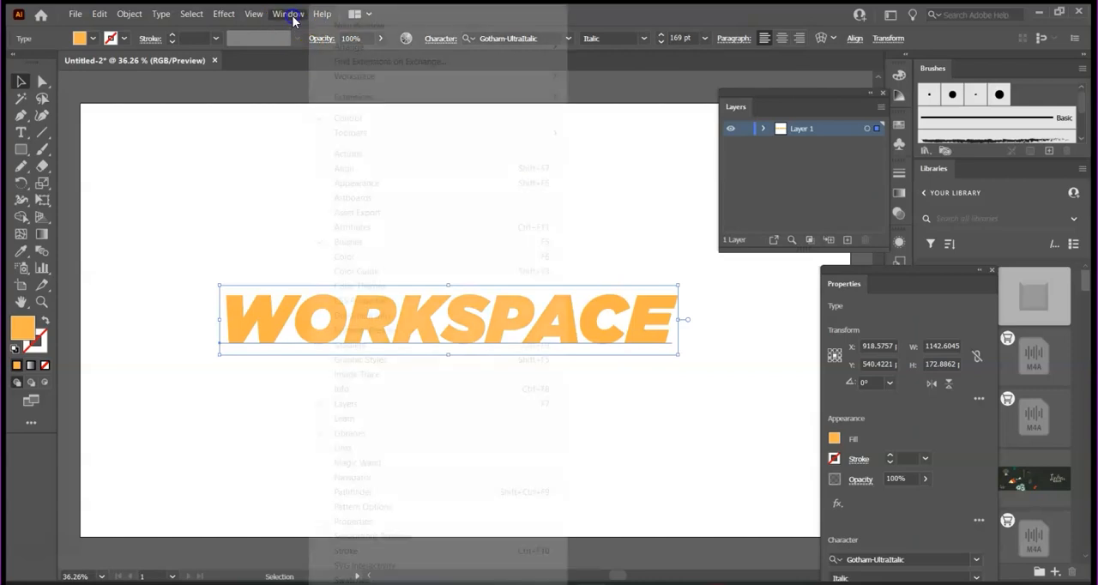
mouse_move(392, 78)
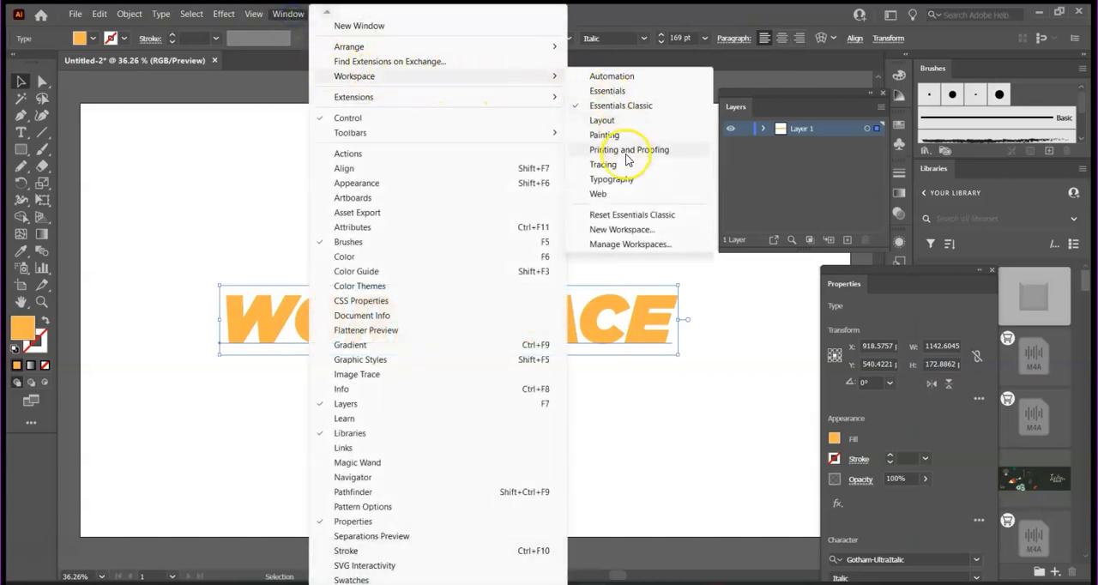
left_click(626, 217)
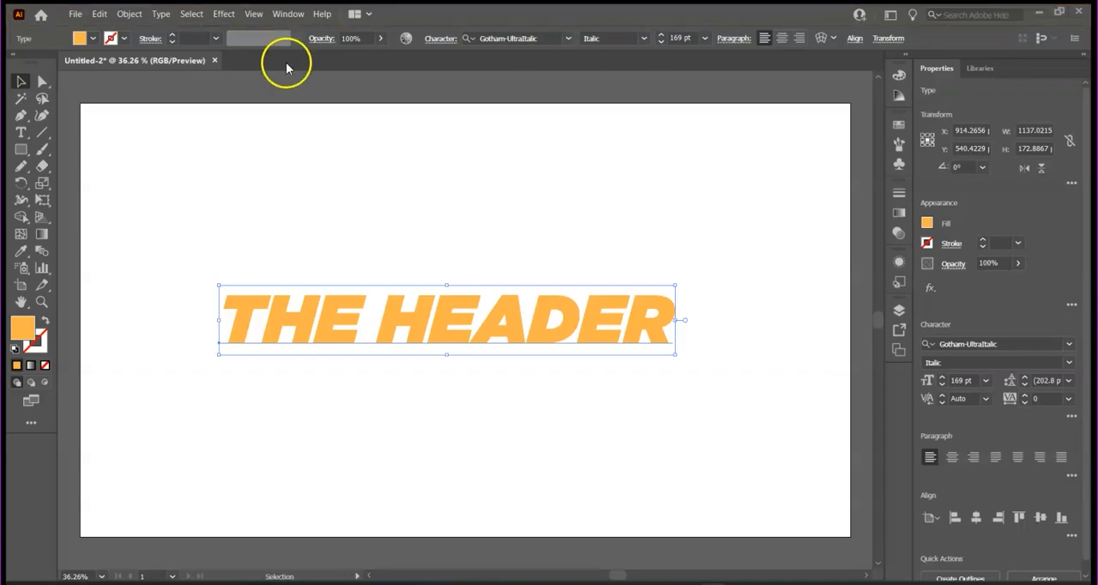
left_click(75, 13)
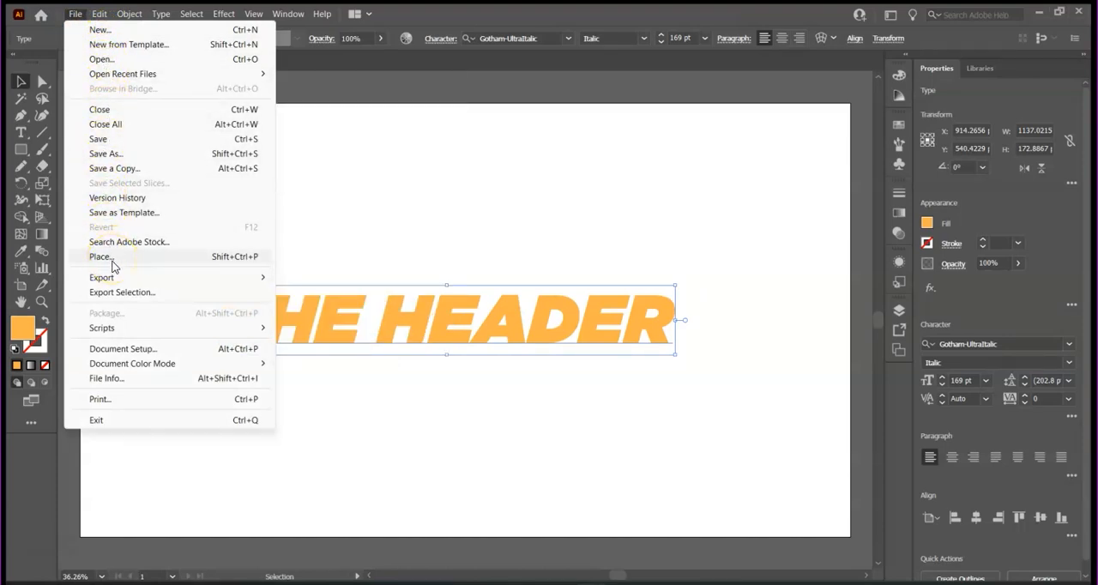
mouse_move(122, 281)
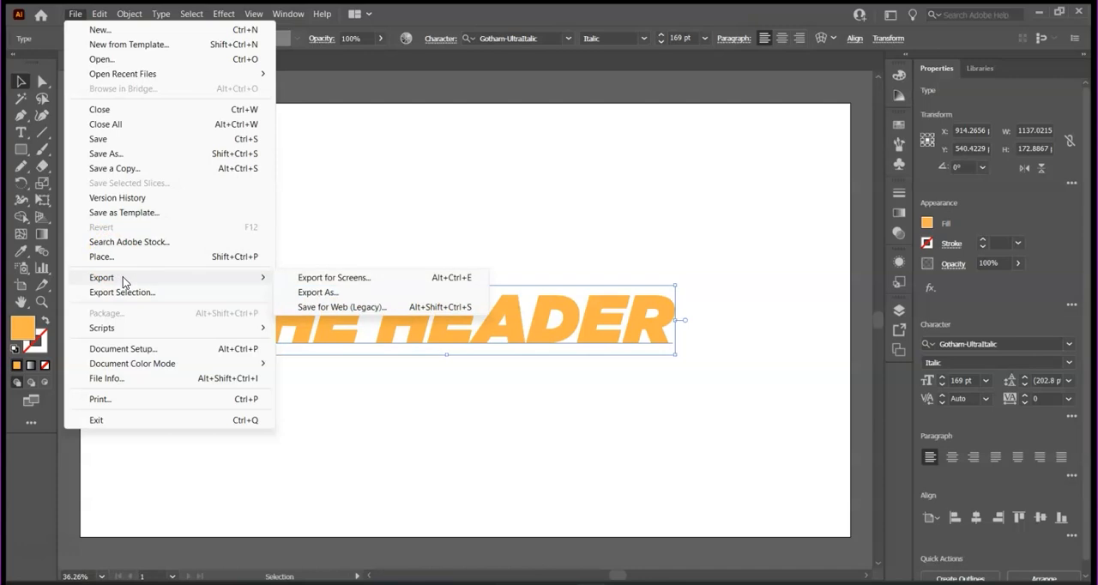
left_click(302, 149)
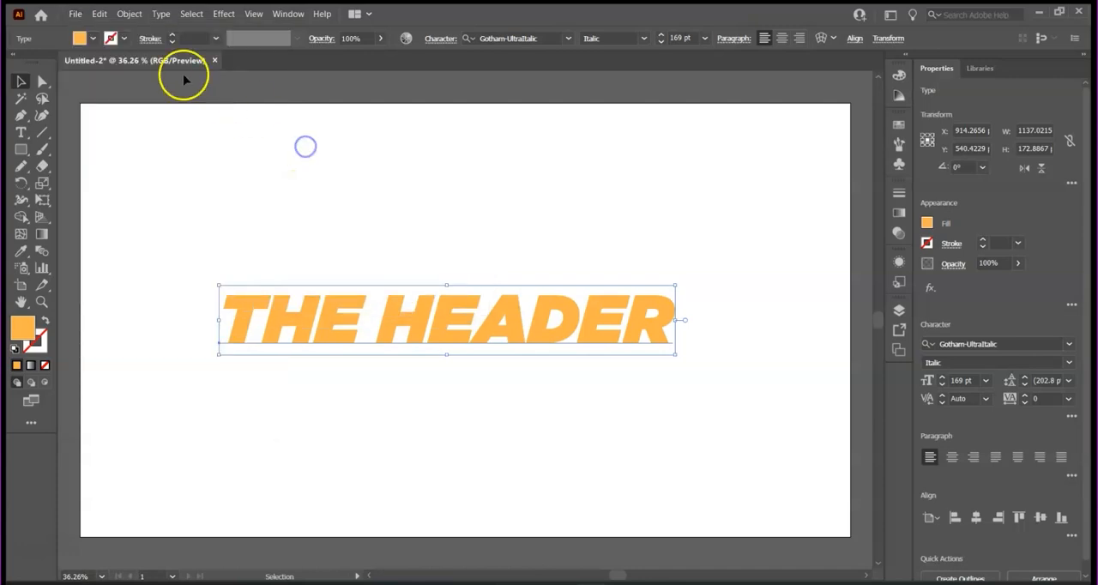
left_click(100, 14)
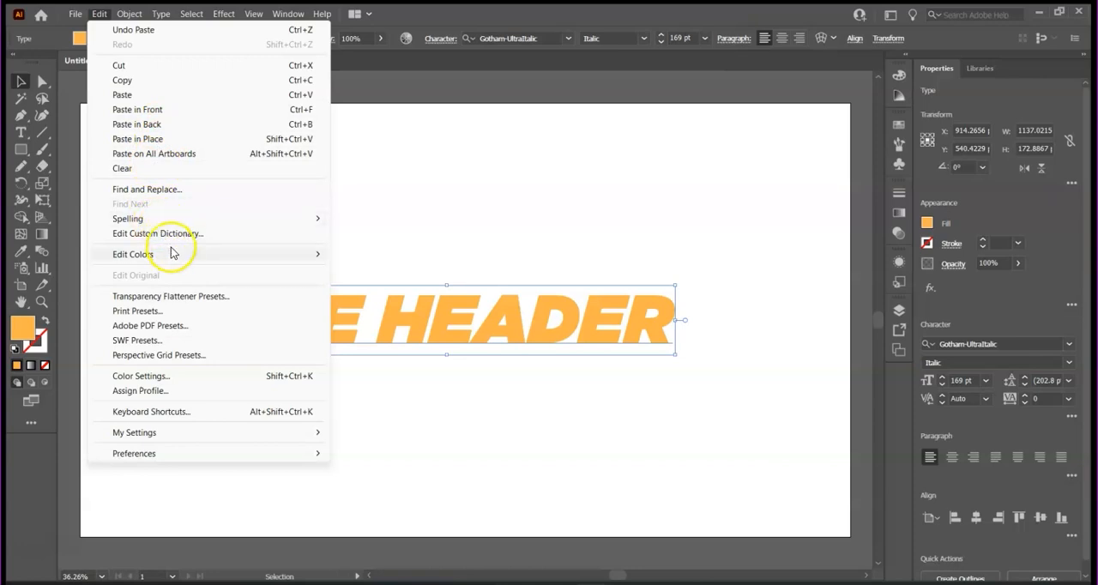
mouse_move(176, 255)
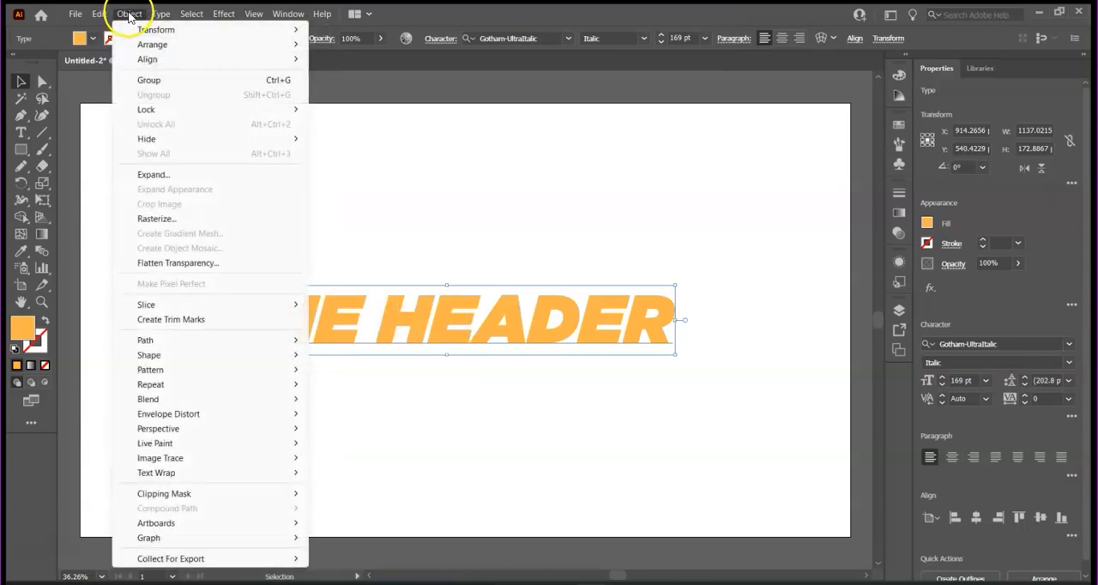
- Paste the Math Therapy logo image, enlarge it to about 1223 px square and move it so the logo sits above the header text
key("ctrl+v")
left_click_drag(541, 398, 789, 558)
left_click_drag(579, 328, 460, 235)
- Rotate the Math Therapy logo 90° and move it over the header text, centred at about X 856, Y 647 px
left_click(130, 13)
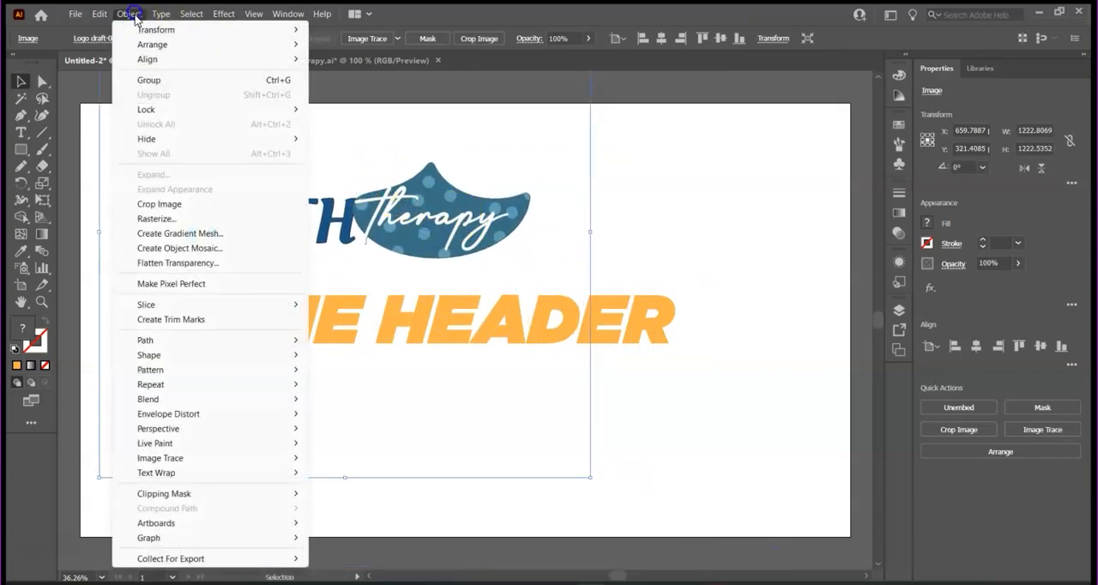
mouse_move(165, 36)
left_click(360, 65)
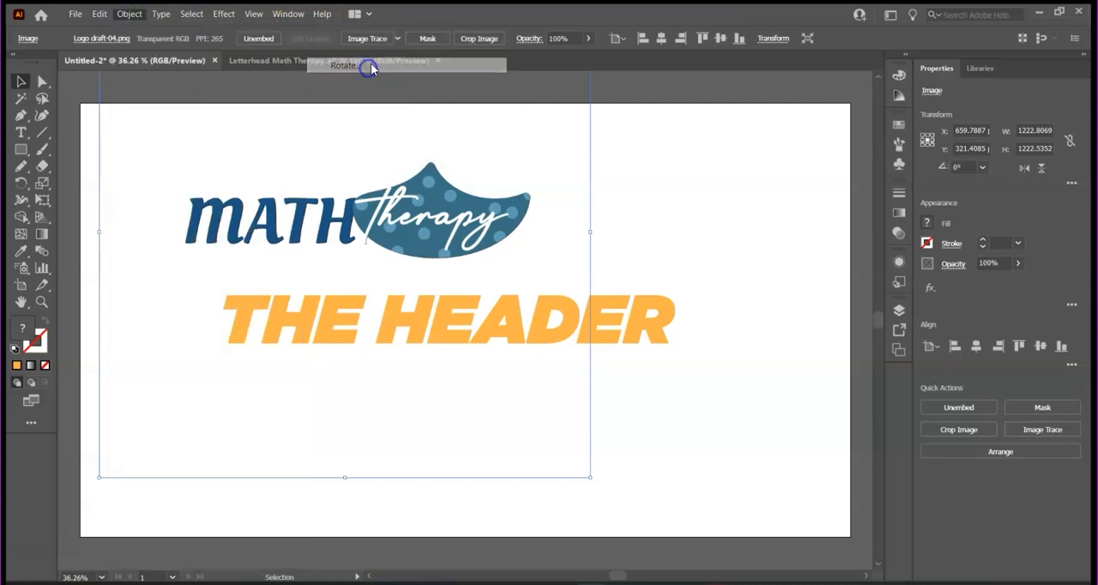
type("90")
left_click(603, 291)
left_click_drag(307, 172, 424, 317)
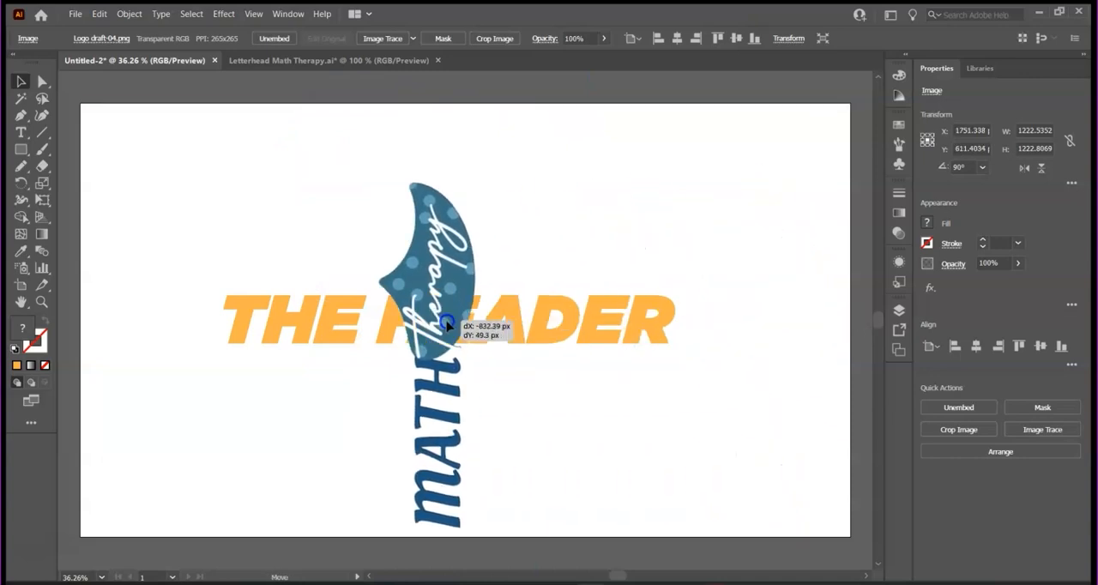
- Send the rotated logo to the back behind the header text and bring it to the front again
left_click(129, 14)
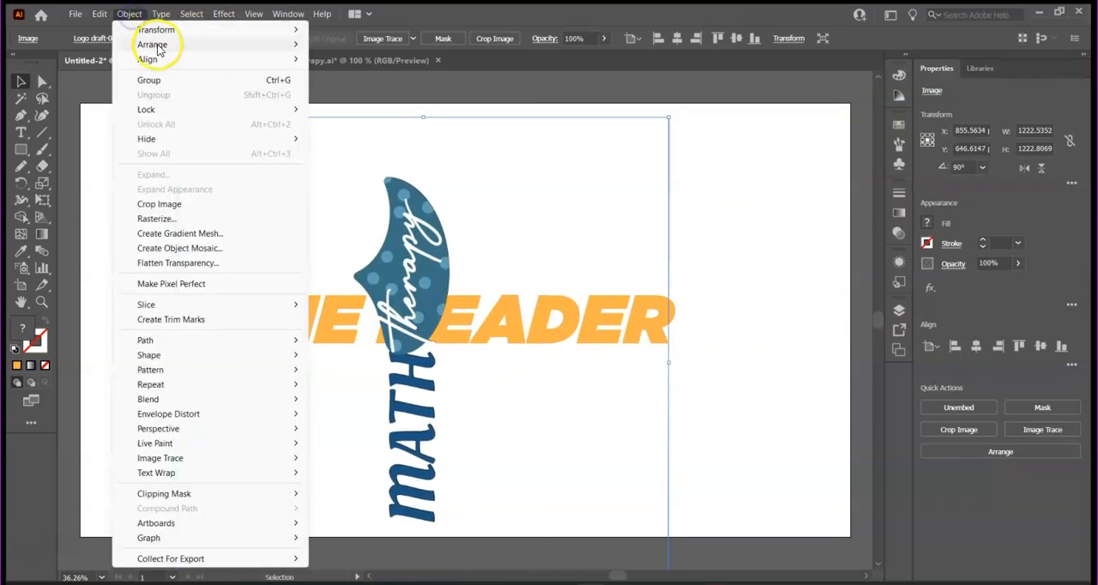
mouse_move(255, 44)
left_click(360, 90)
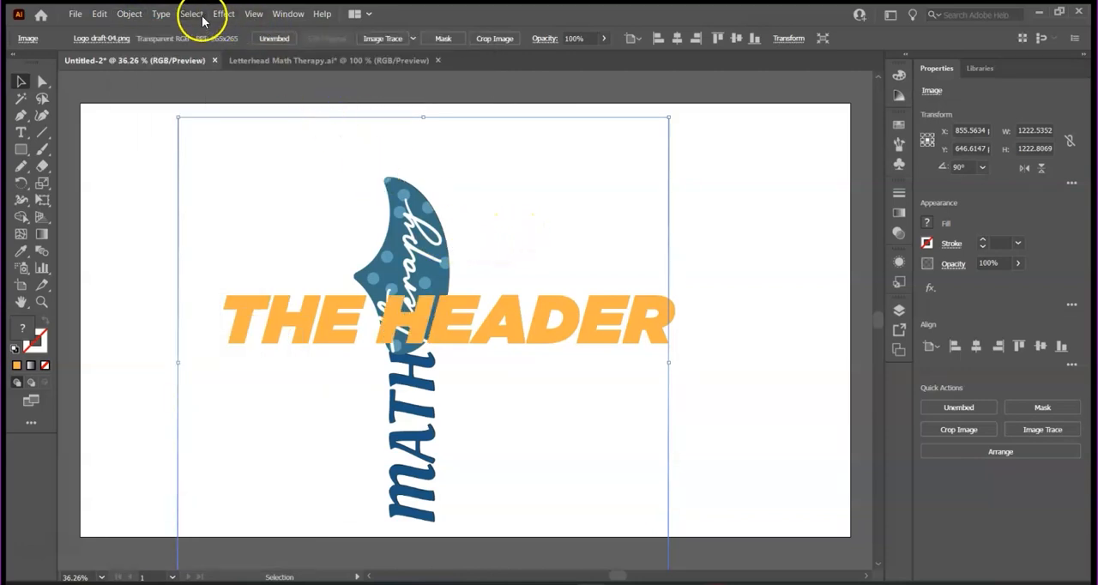
left_click(129, 13)
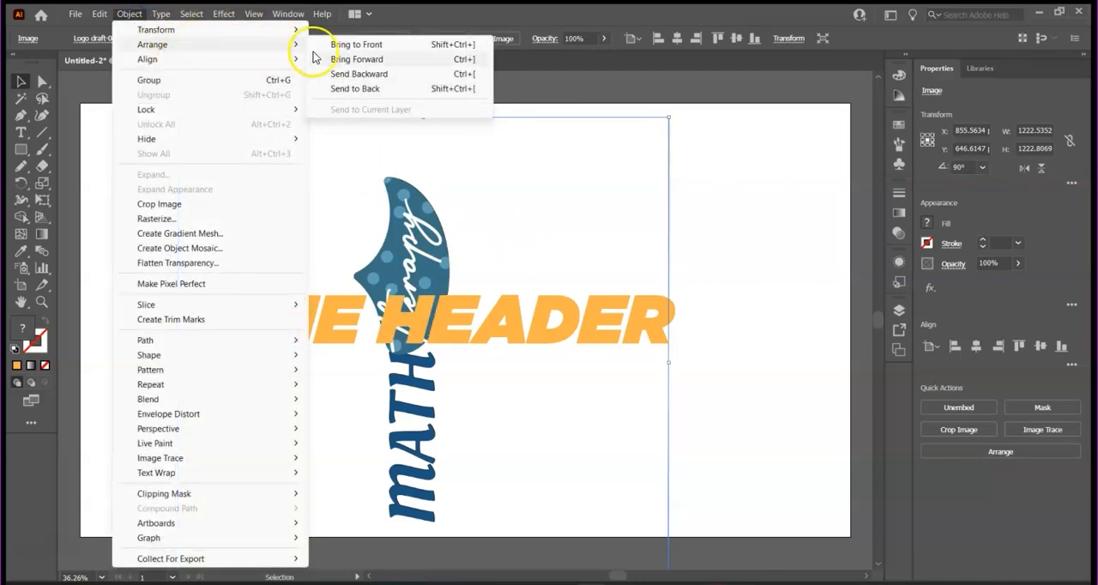
left_click(315, 44)
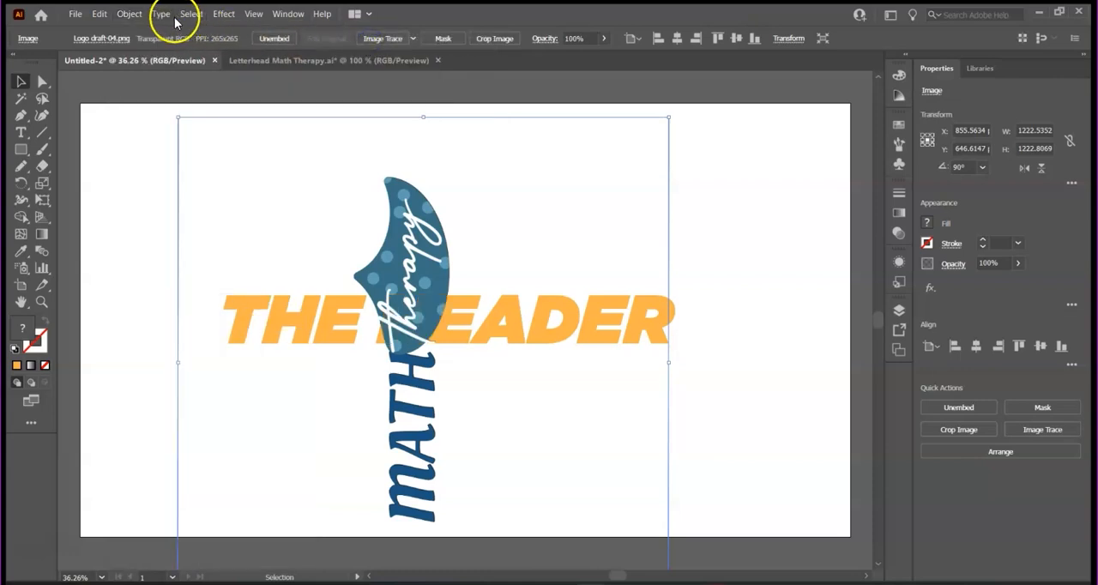
- Group the header text with the logo and move the group about 23 px right and 10 px down
left_click(752, 218)
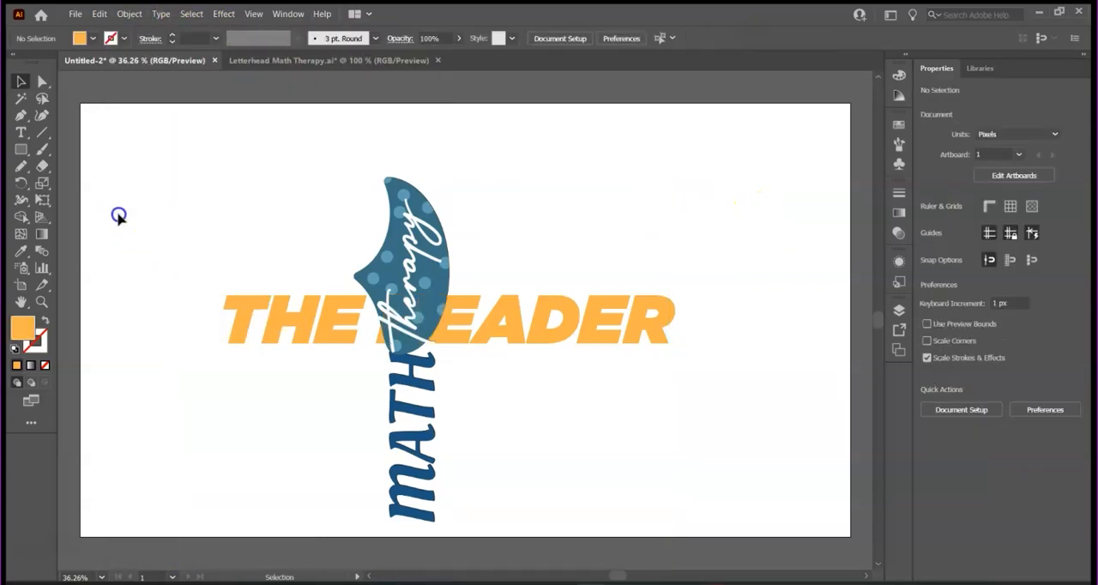
left_click_drag(117, 215, 558, 426)
left_click(130, 14)
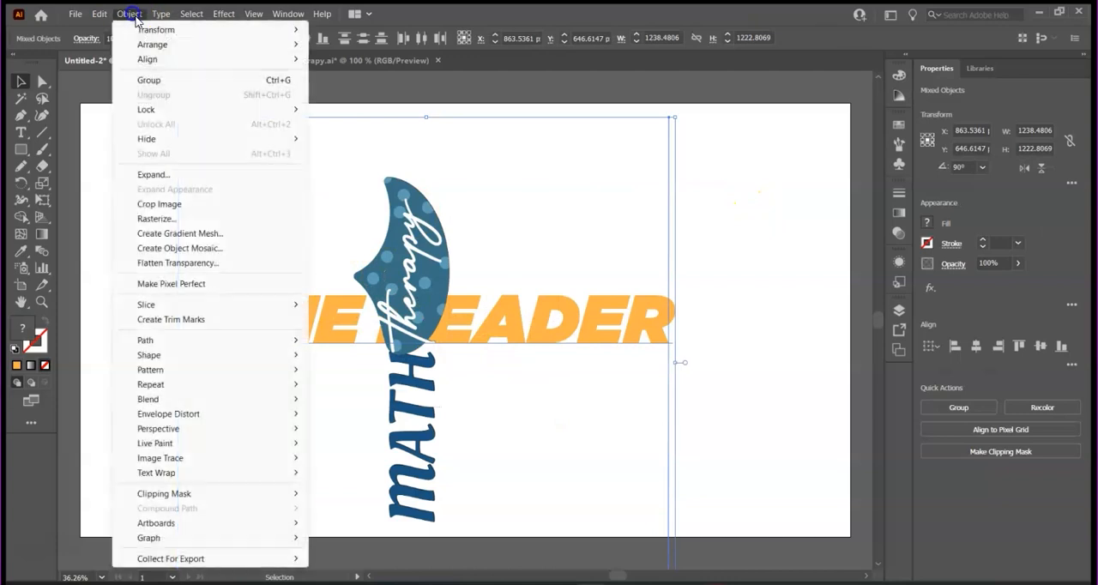
left_click(147, 76)
left_click(745, 254)
mouse_move(401, 286)
left_mouse_down()
mouse_move(496, 281)
mouse_move(410, 290)
left_mouse_up()
- Align the logo and header group to the horizontal centre of the artboard
left_click(127, 21)
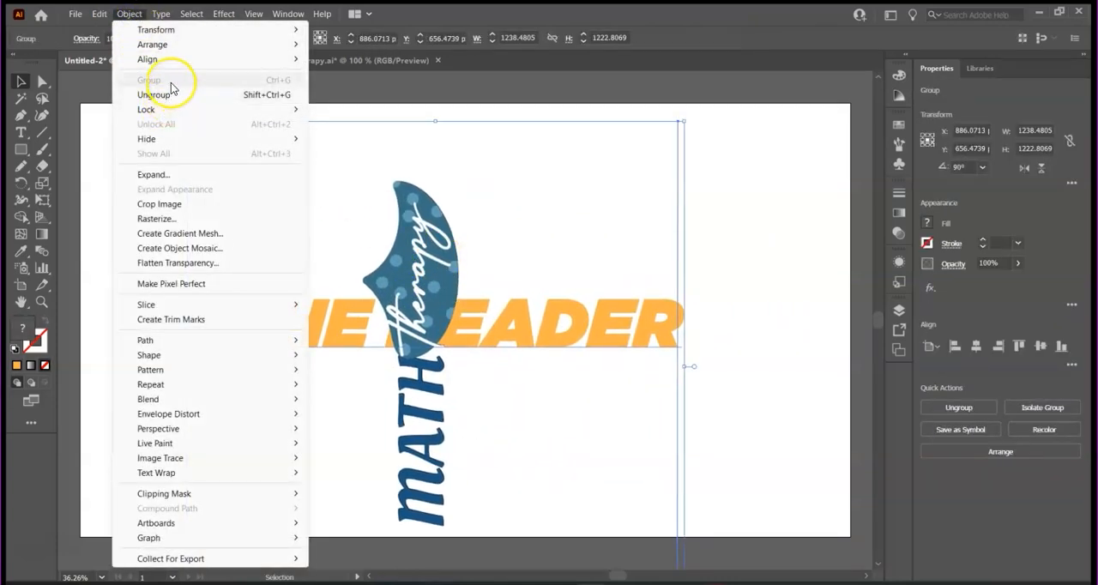
mouse_move(211, 60)
left_click(358, 74)
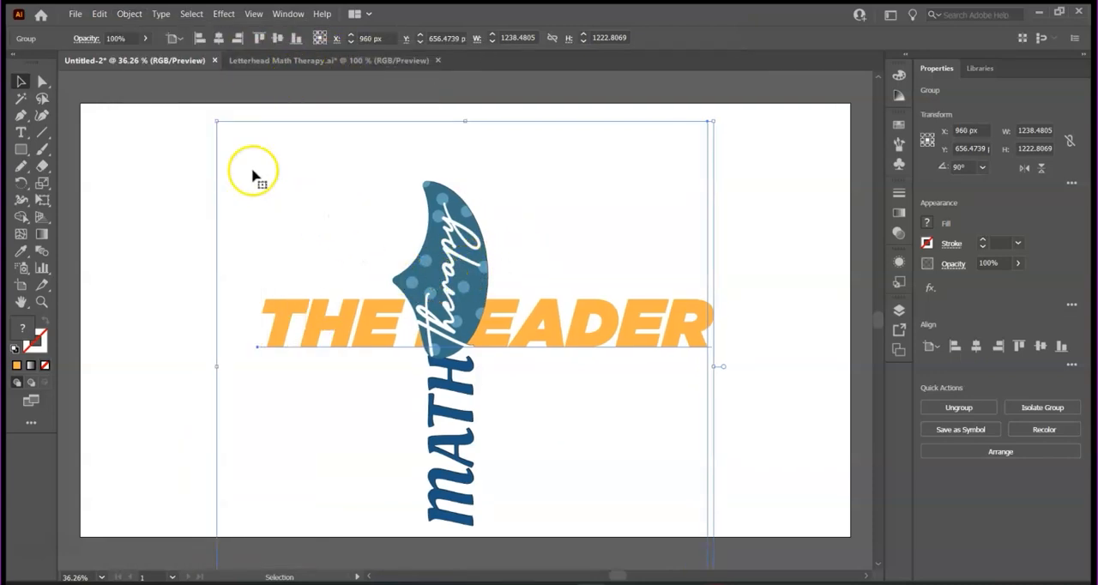
- Undo the alignment, the move and the grouping of the logo and header text
left_click(99, 13)
left_click(120, 31)
left_click(100, 14)
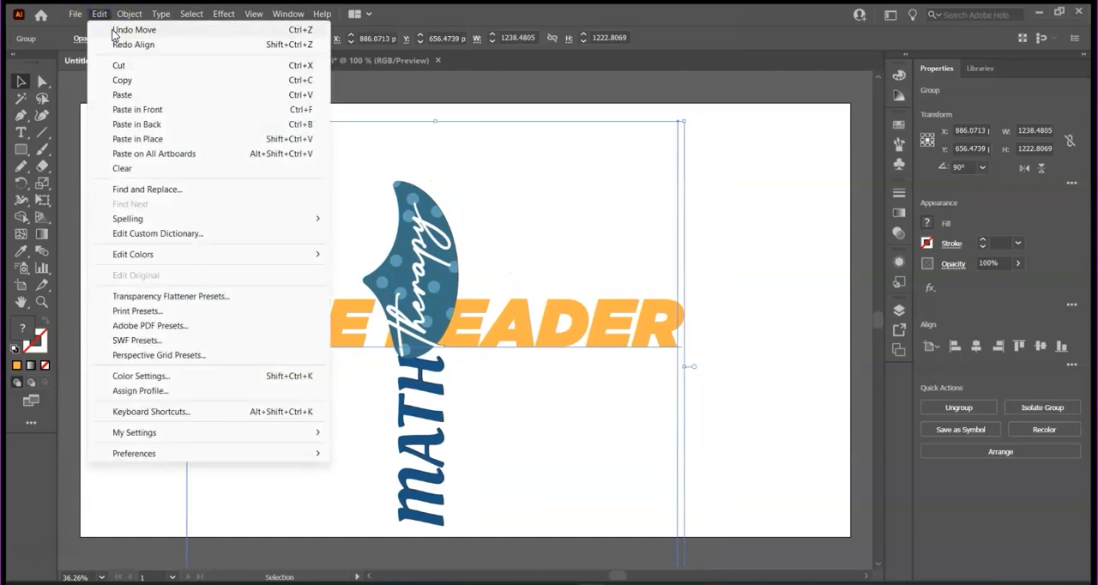
left_click(116, 30)
left_click(99, 14)
left_click(119, 30)
- Move the logo alone to the right of the header text, centred at about X 1741, Y 702 px
left_click(732, 232)
left_click_drag(427, 257, 774, 286)
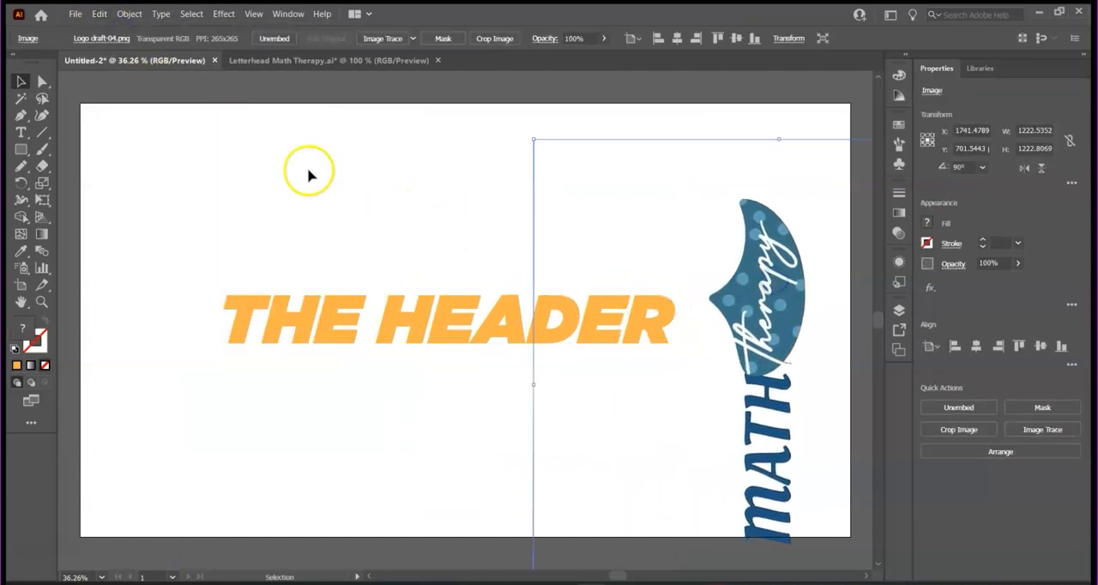
left_click(160, 13)
mouse_move(220, 77)
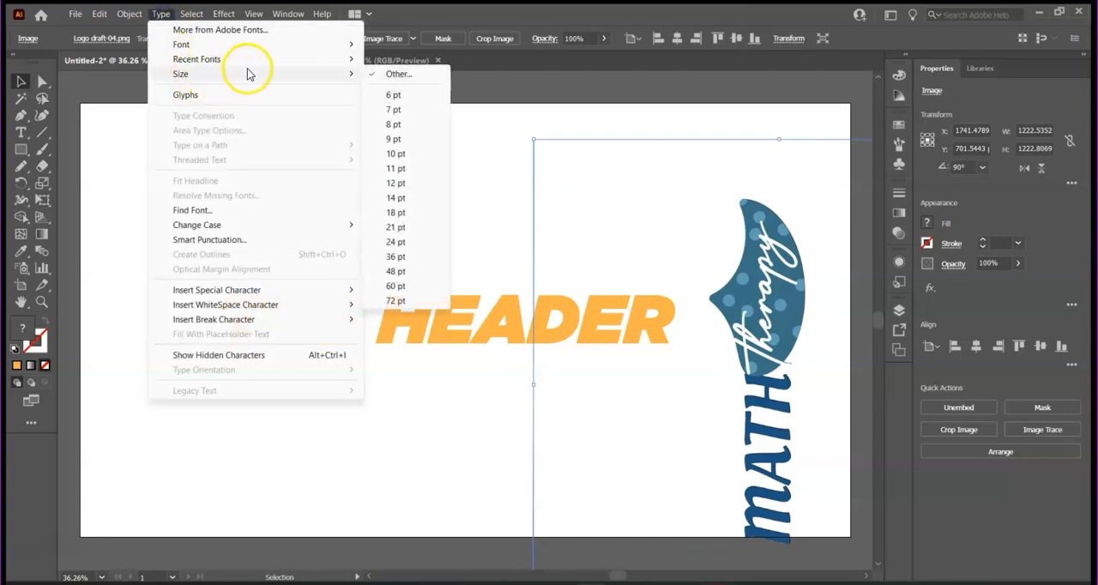
mouse_move(275, 66)
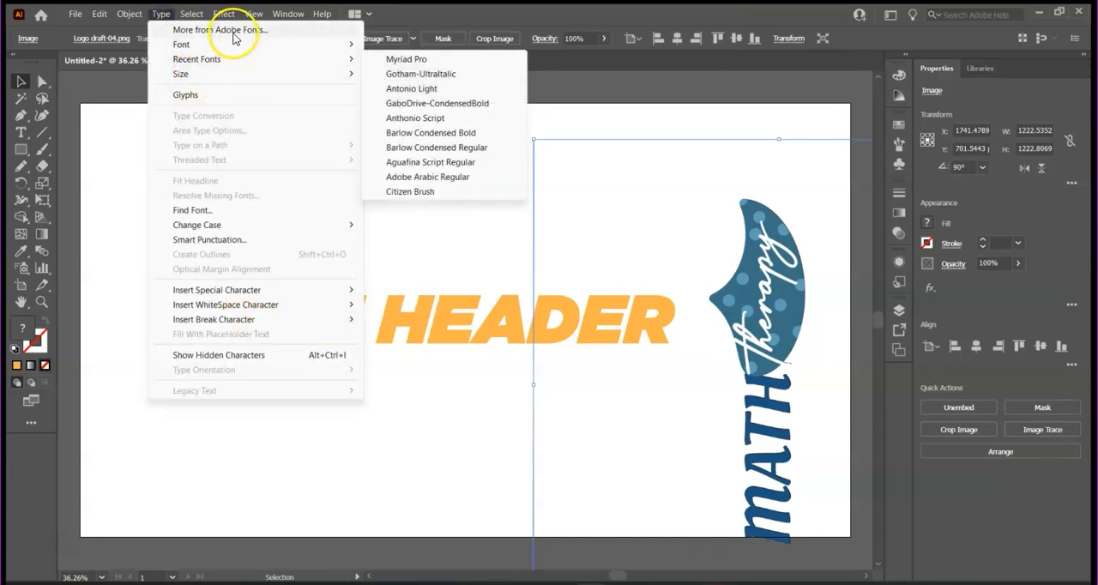
- Select all artwork and apply a Multiply drop shadow with 75% opacity, 0 px offsets and 5 px blur
left_click(193, 14)
left_click(196, 17)
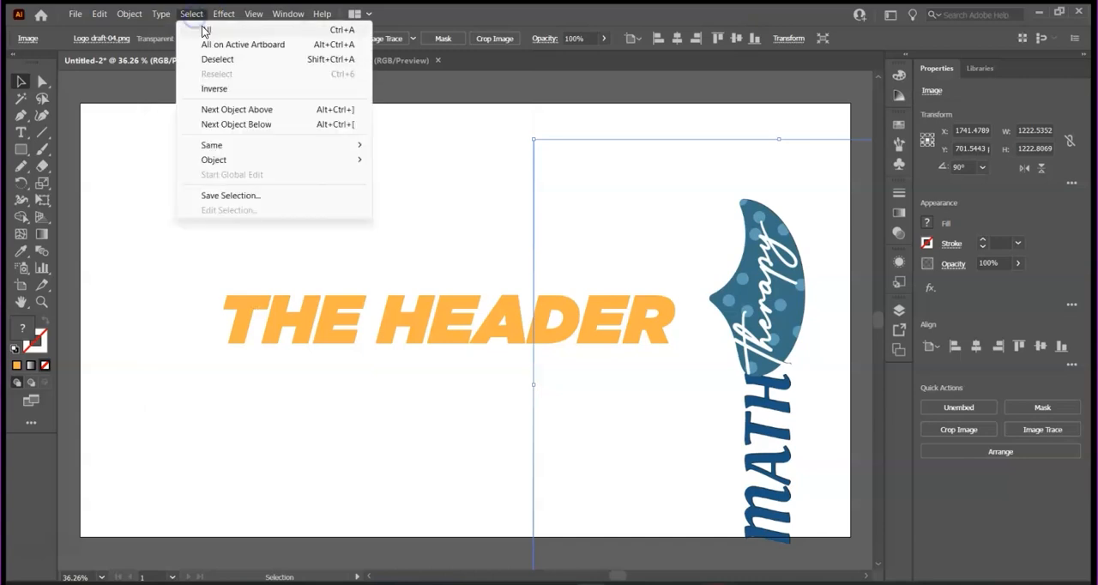
left_click(206, 33)
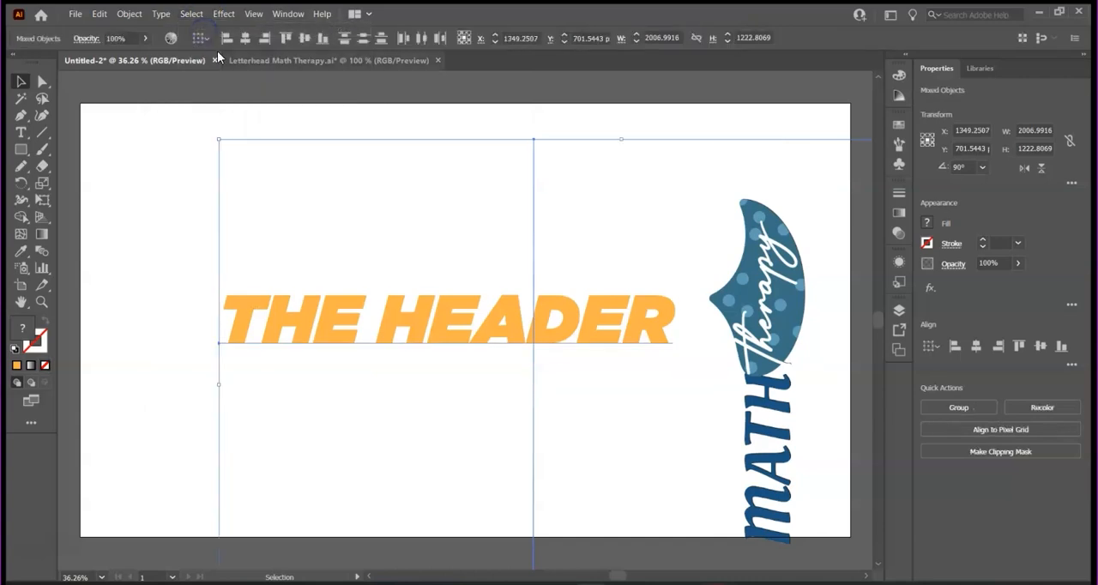
left_click(189, 13)
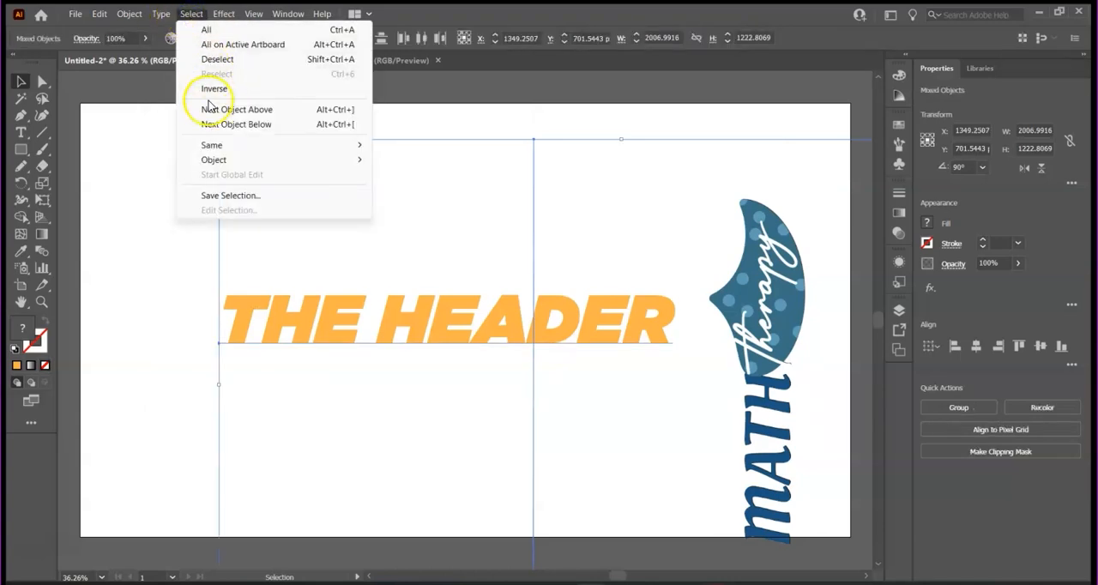
mouse_move(222, 17)
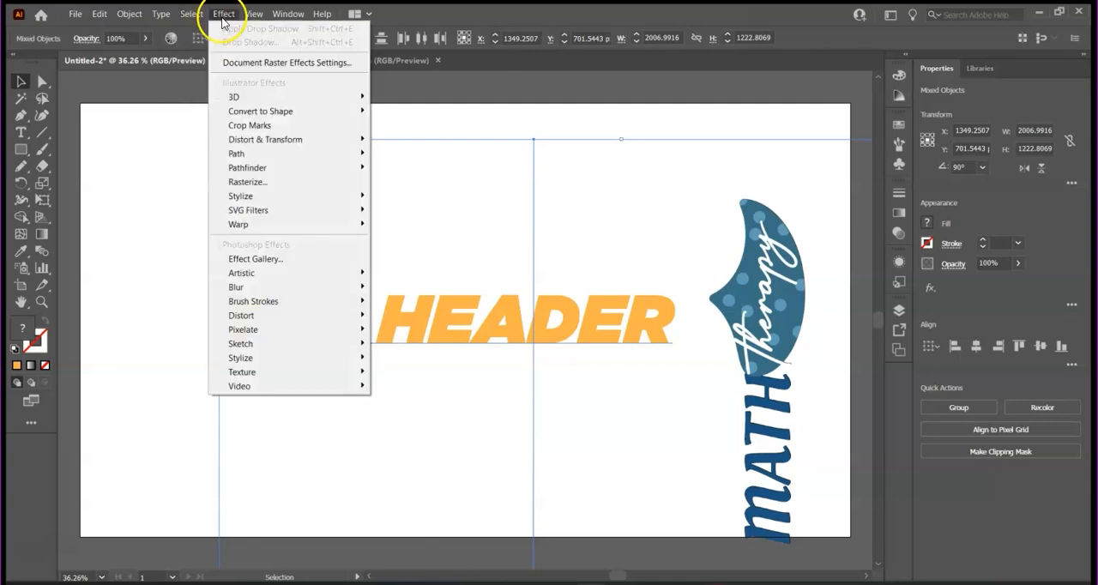
mouse_move(260, 154)
mouse_move(280, 206)
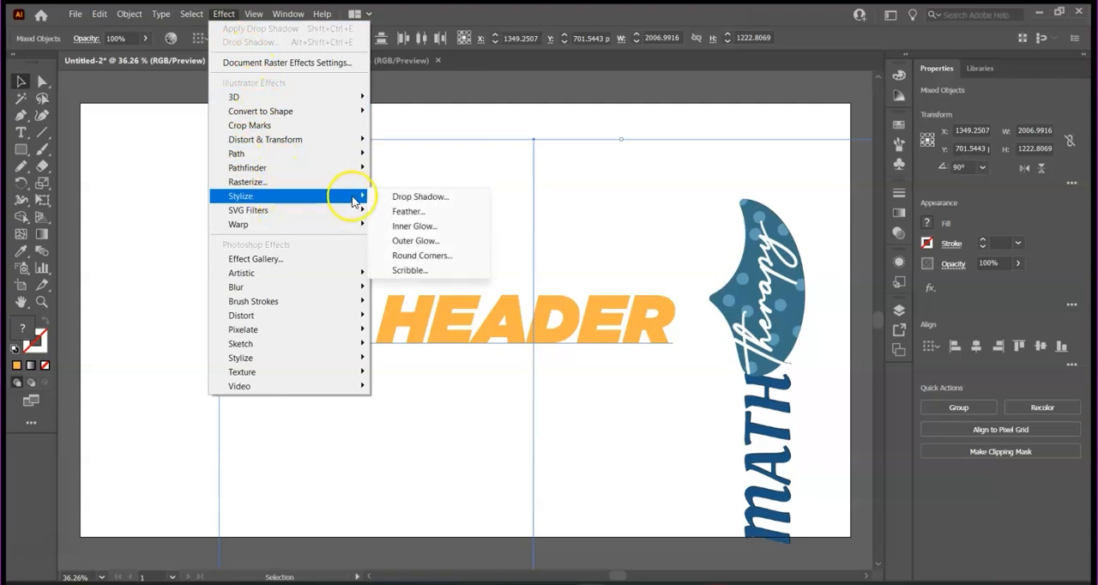
left_click(412, 197)
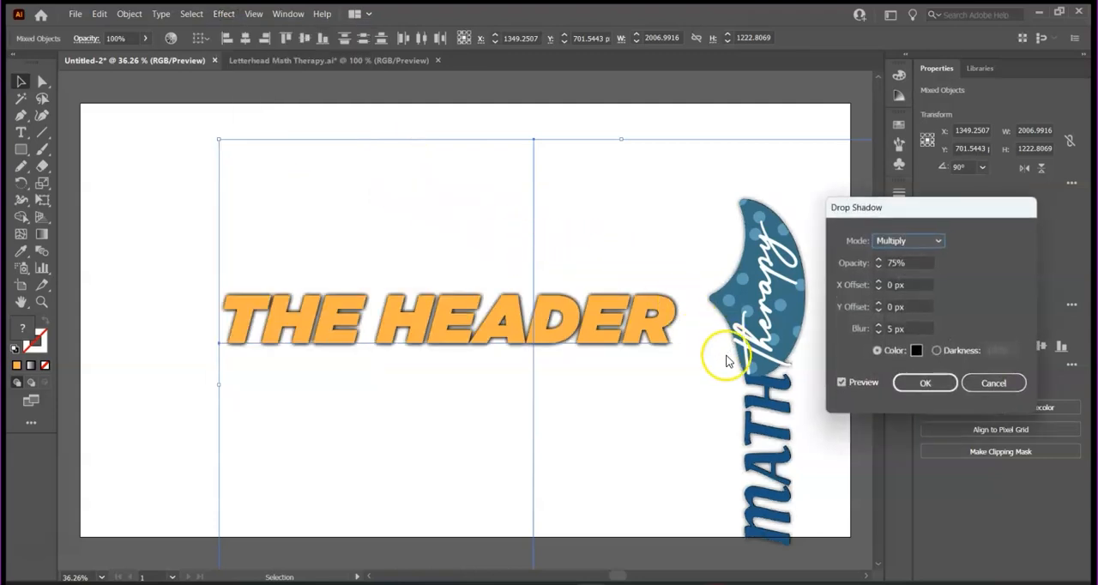
left_click(925, 382)
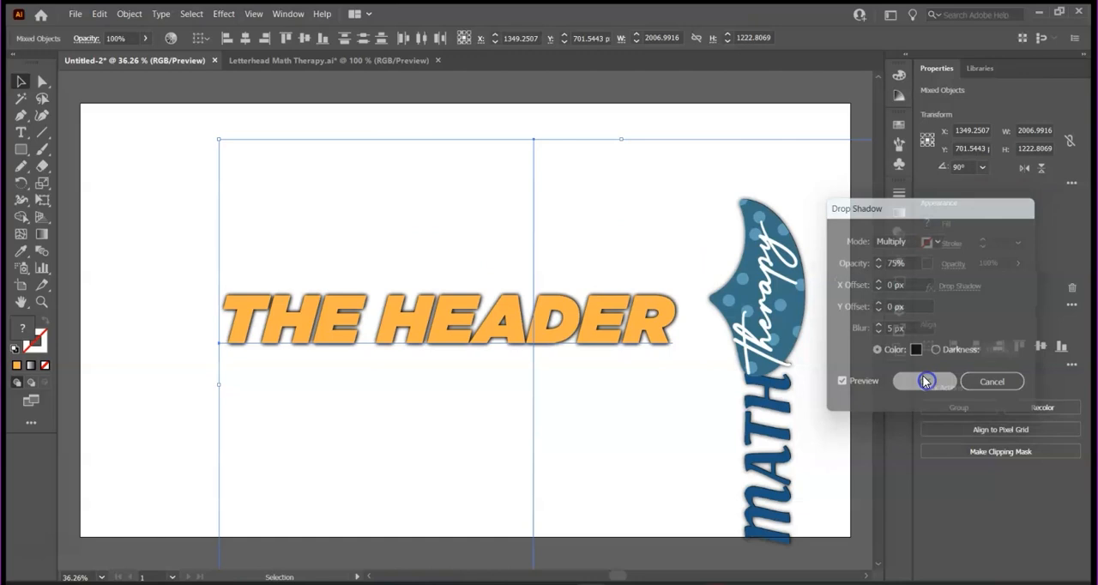
left_click(180, 208)
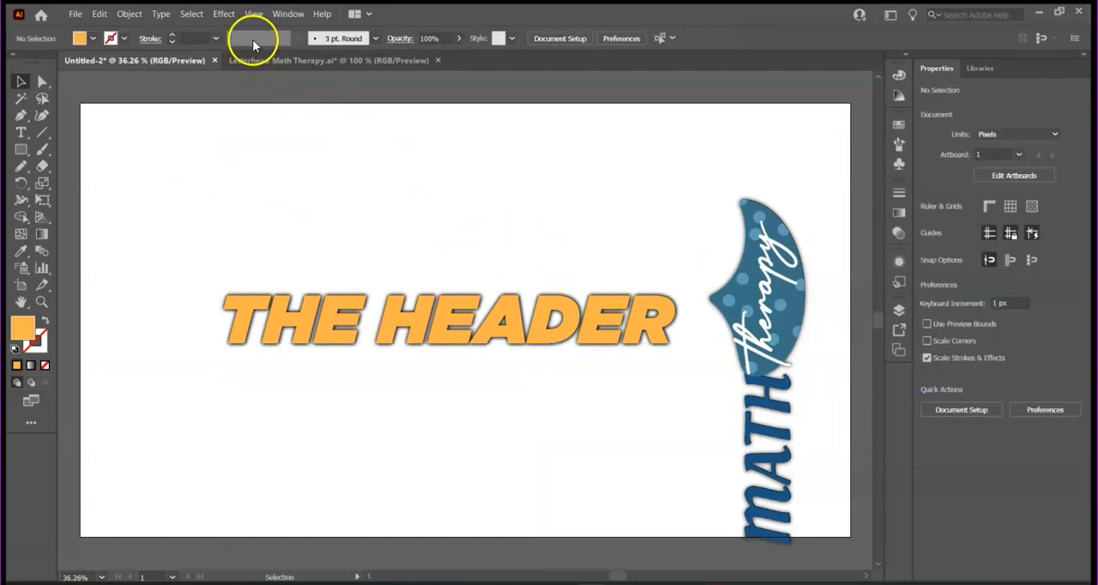
- Preview the romance cover artwork in Trim View and close that document
left_click(253, 15)
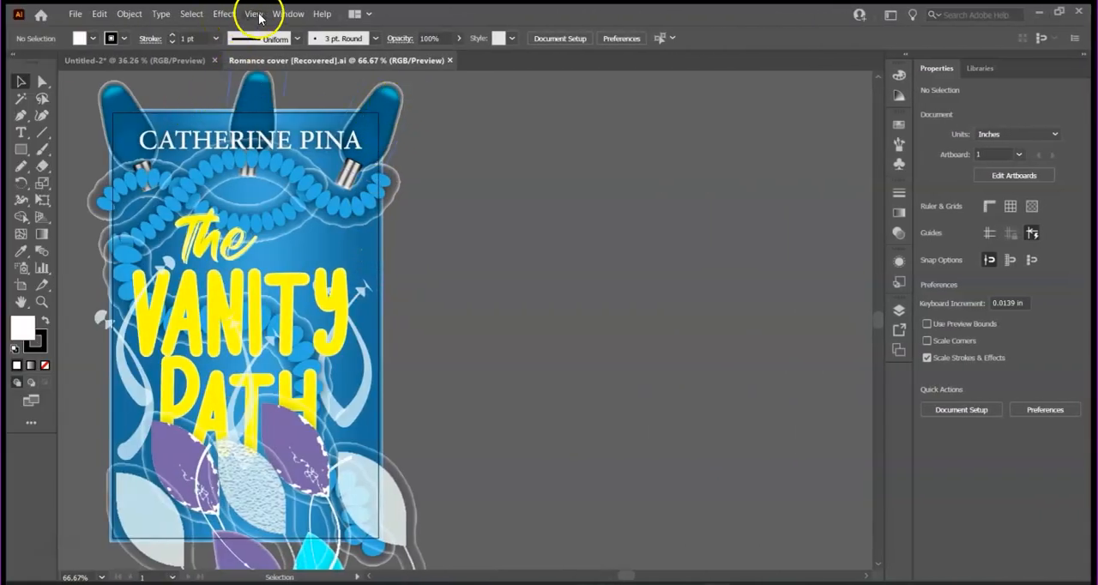
left_click(255, 14)
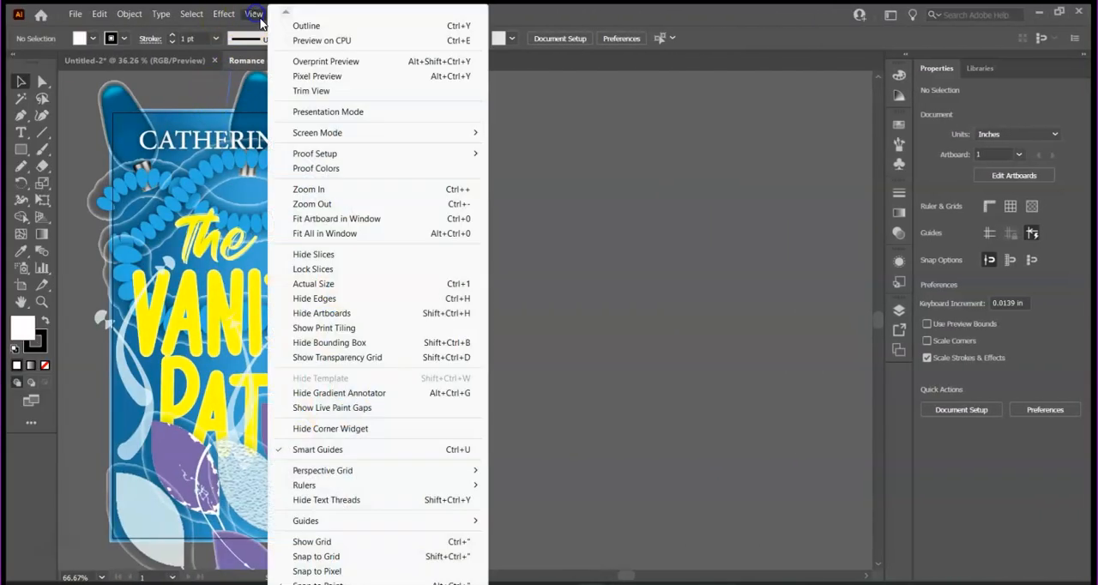
left_click(333, 100)
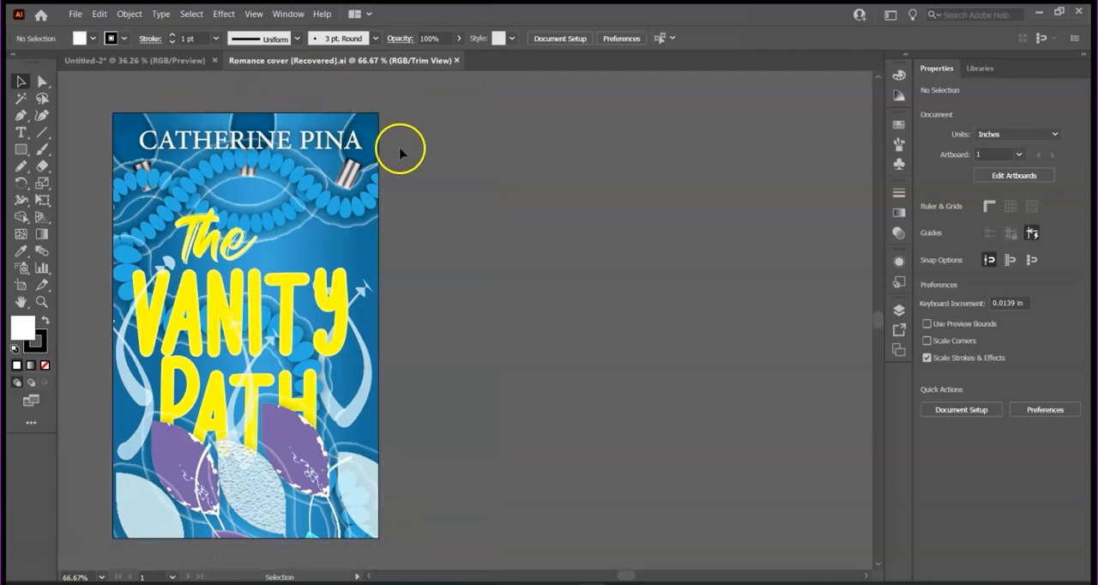
left_click(457, 61)
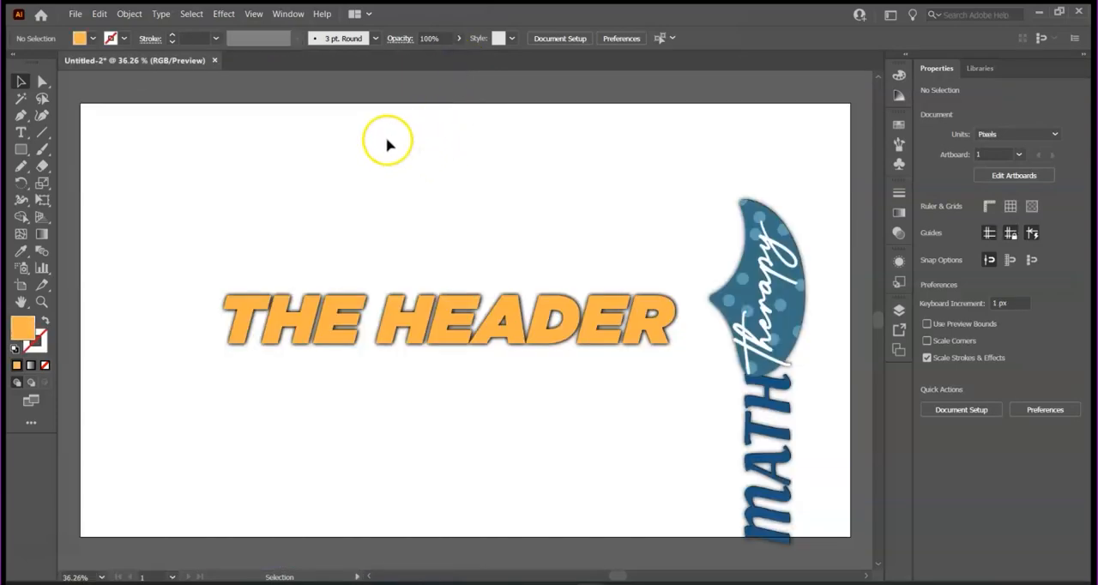
- Show the Appearance panel, dock its Graphic Styles panel beside Libraries and collapse Appearance, keeping Properties in front
left_click(290, 14)
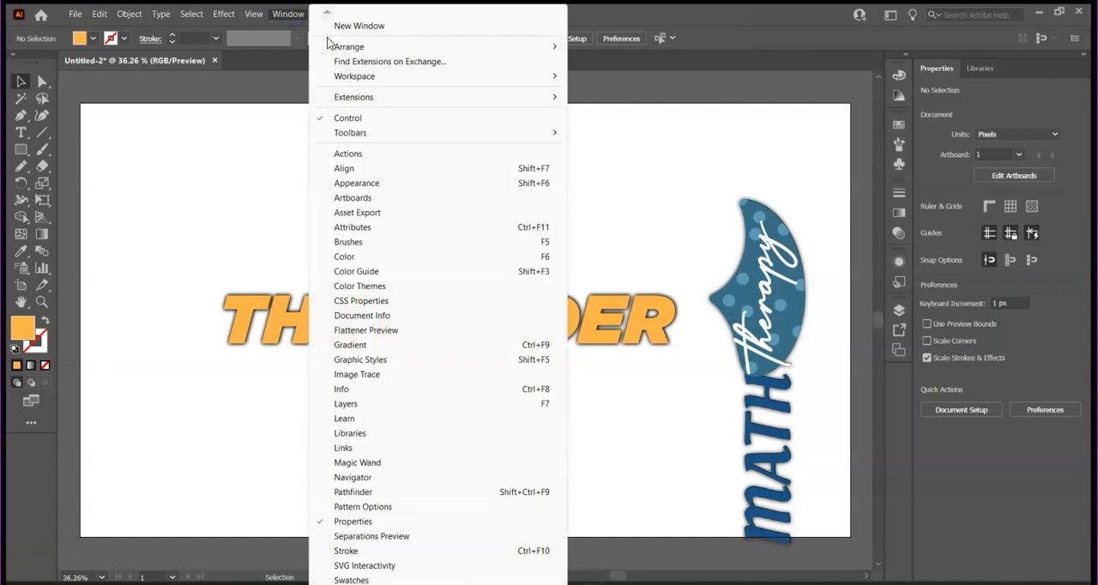
mouse_move(498, 77)
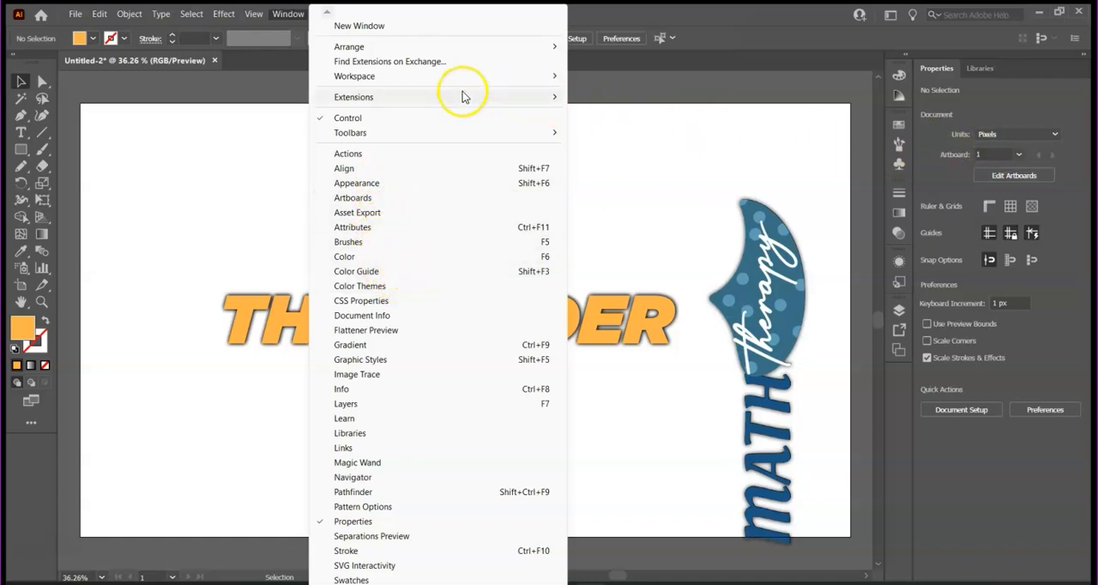
left_click(371, 183)
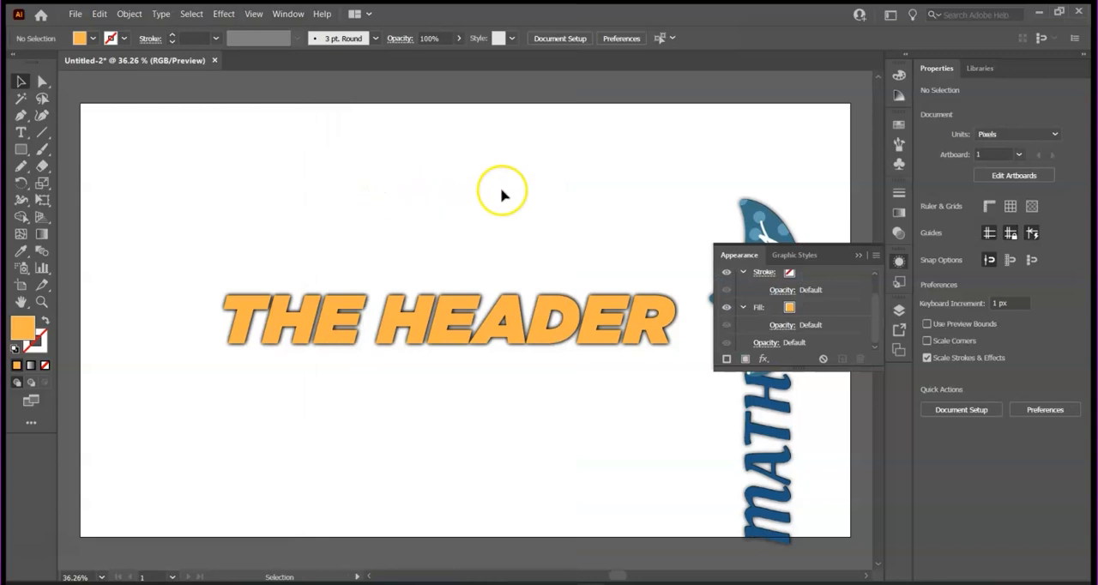
left_click_drag(825, 251, 1053, 70)
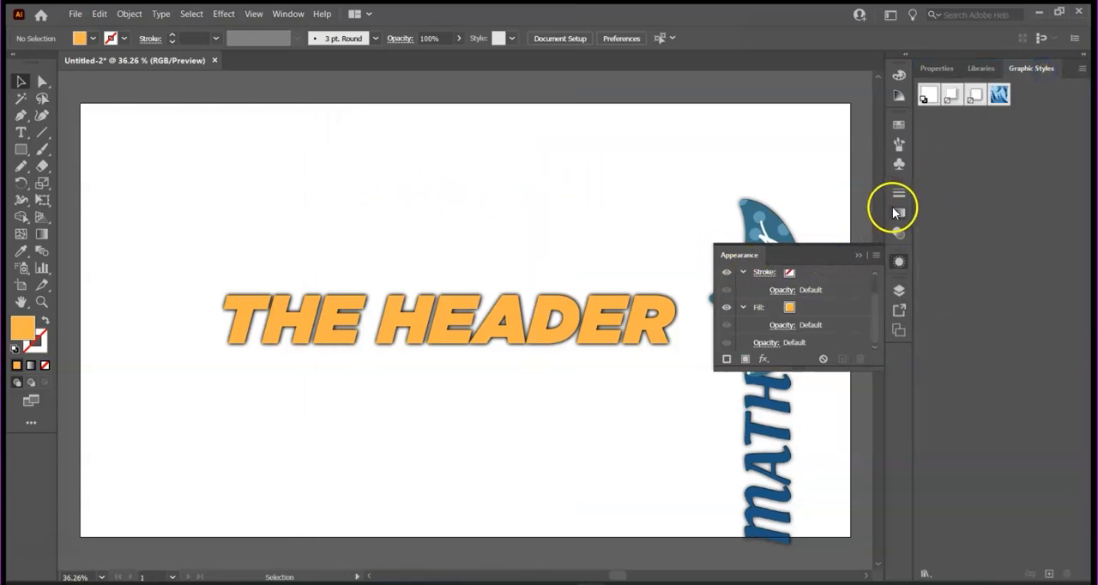
left_click(937, 69)
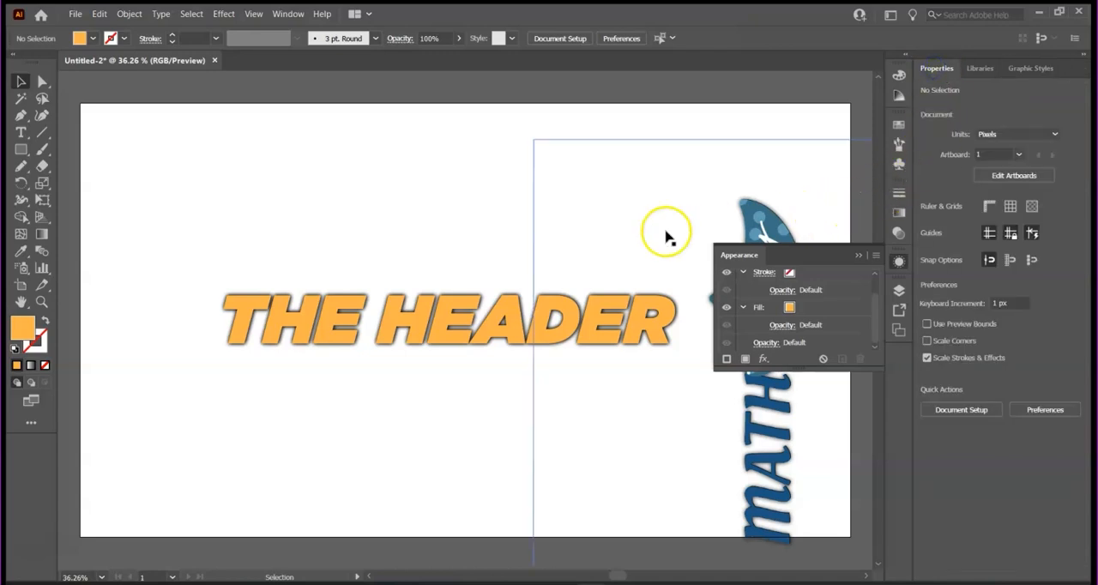
left_click(858, 256)
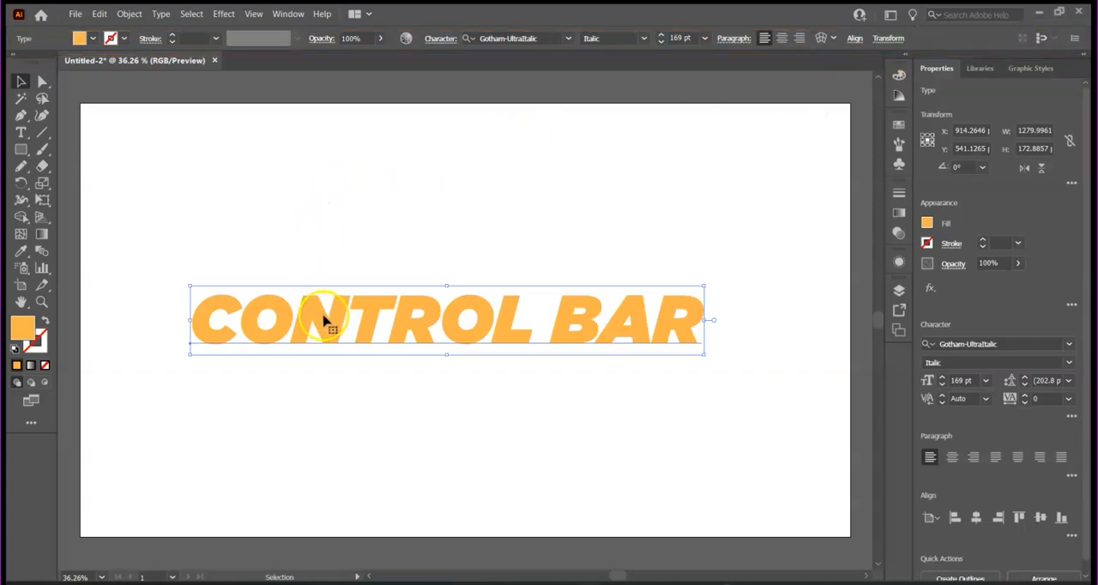
- Give the CONTROL BAR text a 4 pt black stroke with the Uniform profile and set its opacity to 52%
left_click(171, 36)
left_click(172, 36)
left_click(171, 36)
left_click(171, 36)
left_click(297, 38)
left_click(257, 77)
left_click(380, 40)
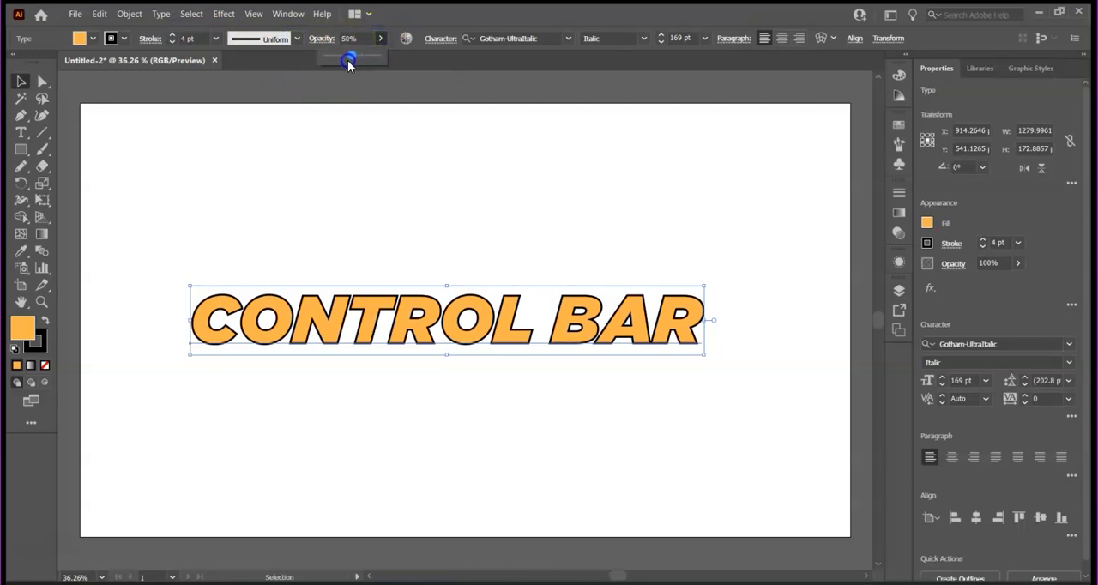
left_click_drag(349, 62, 350, 62)
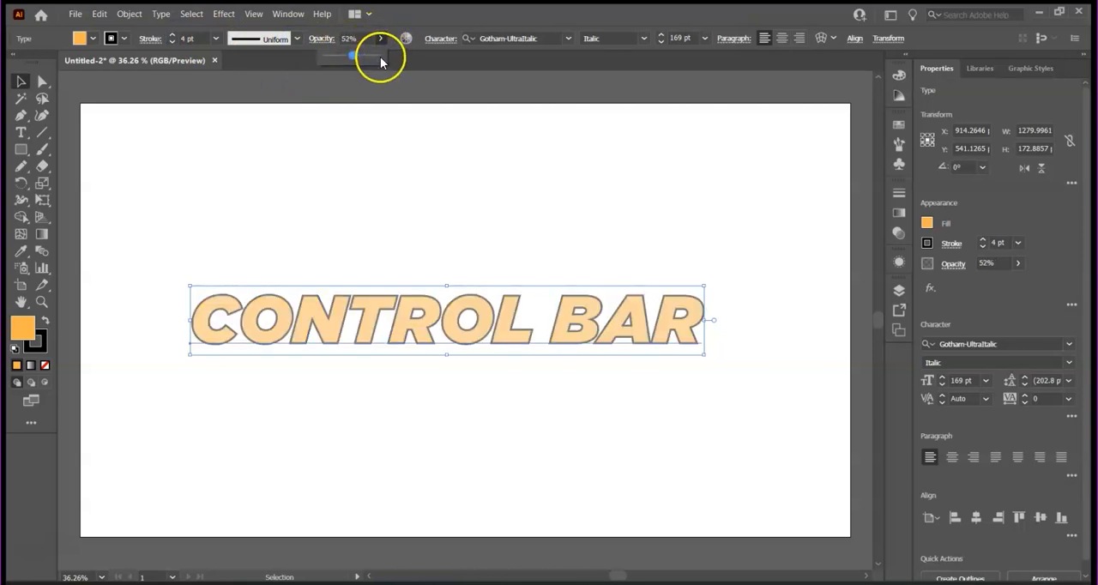
- Change the CONTROL BAR text's font to Antonio with the Bold style
left_click(567, 39)
left_click(527, 128)
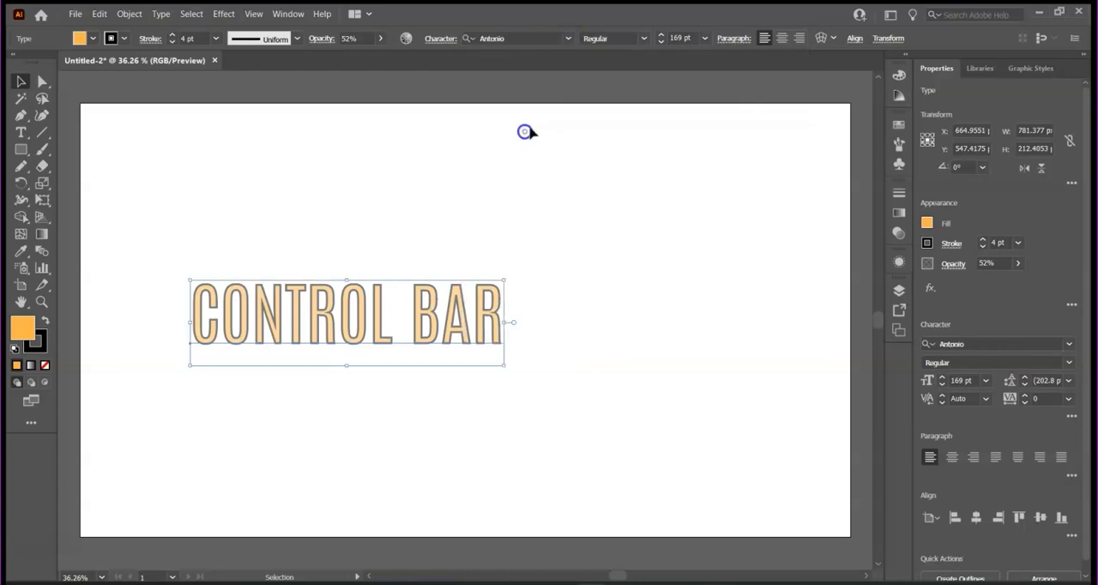
left_click(644, 39)
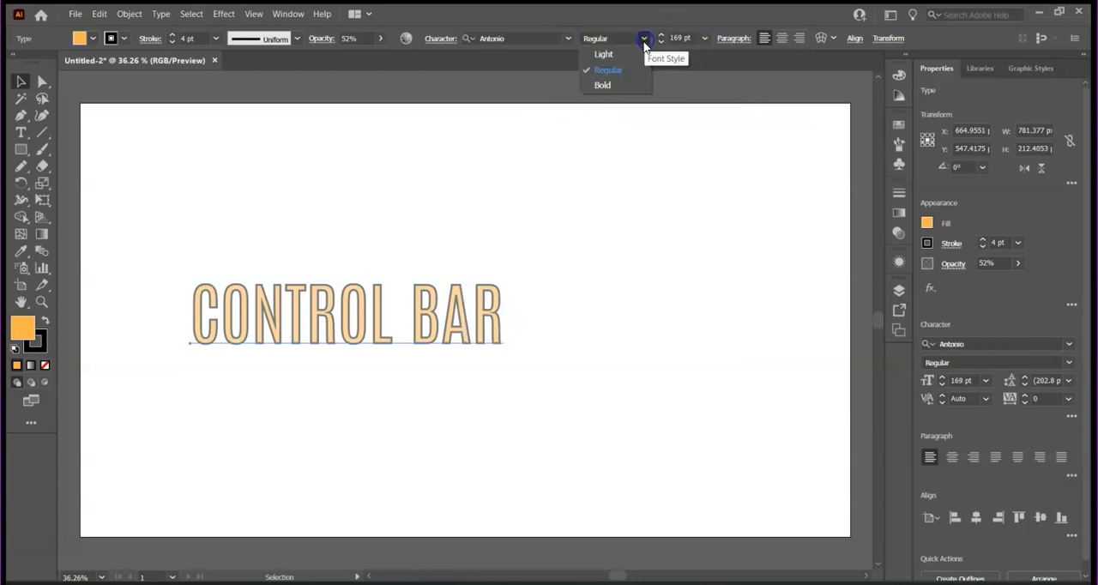
left_click(608, 89)
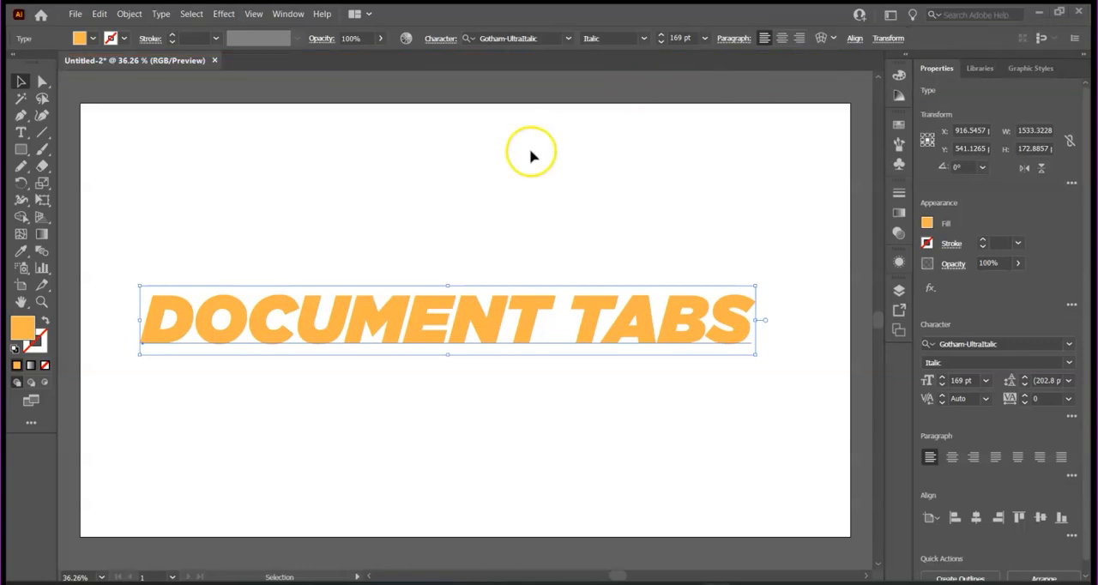
- Open Practice 1.ai from the Home screen, deselect its artwork and move the Untitled-2 document tab after it
left_click(40, 18)
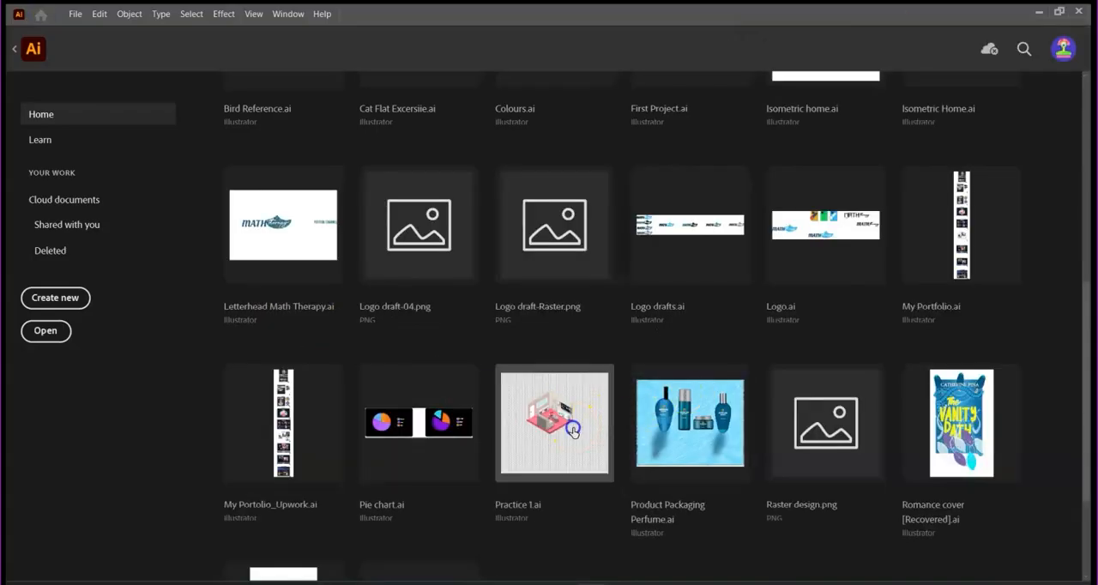
left_click(605, 426)
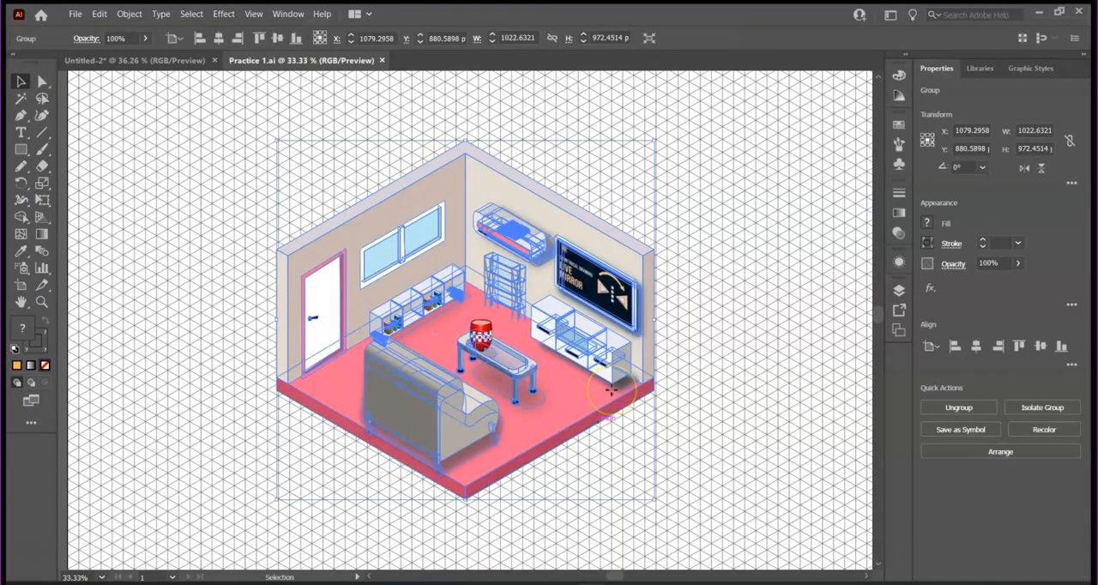
key("ctrl+equal")
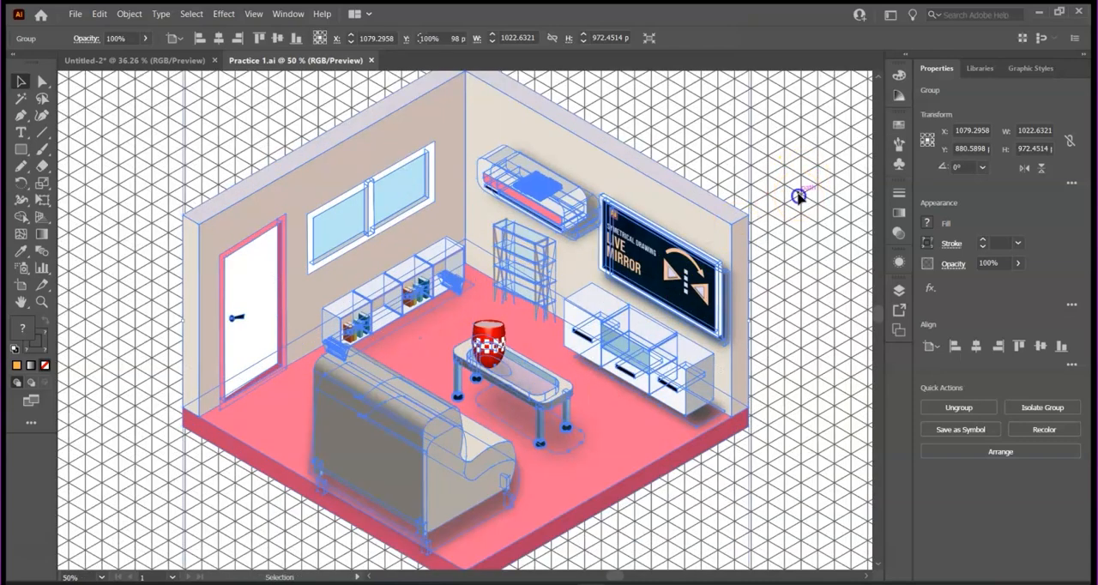
left_click(798, 196)
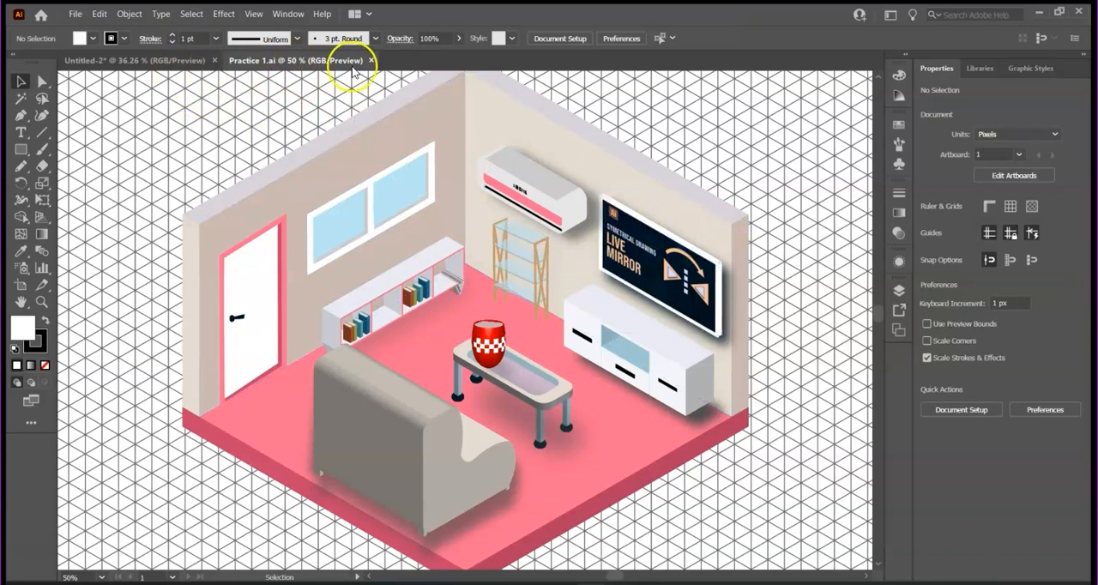
left_click_drag(172, 65, 510, 73)
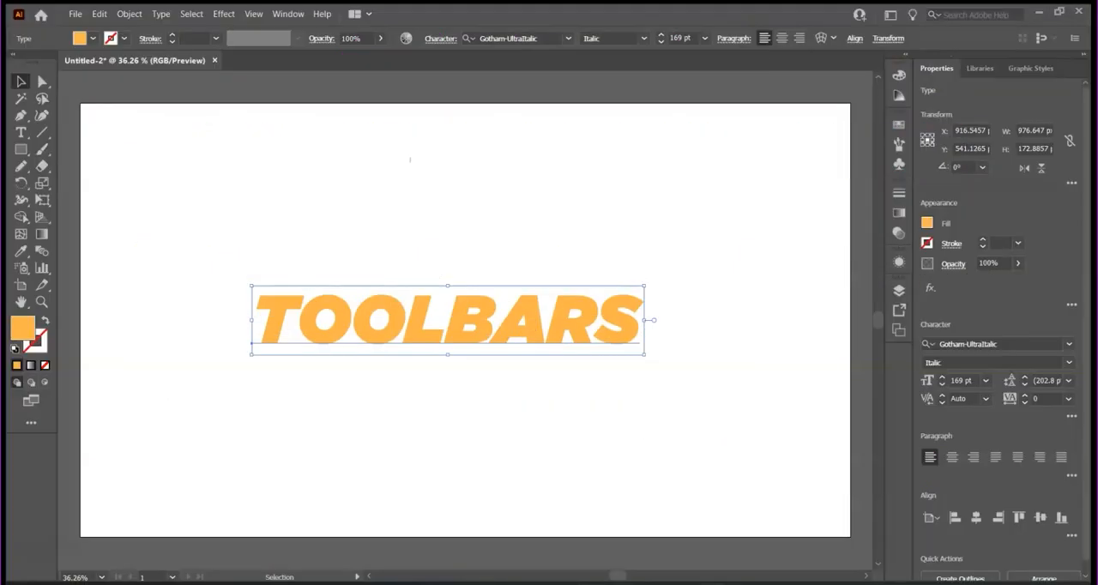
- Draw a rectangle about 231 x 176 px above the start of the TOOLBARS text and fill it with blue
left_click(22, 152)
left_click_drag(202, 170, 295, 241)
left_click(927, 223)
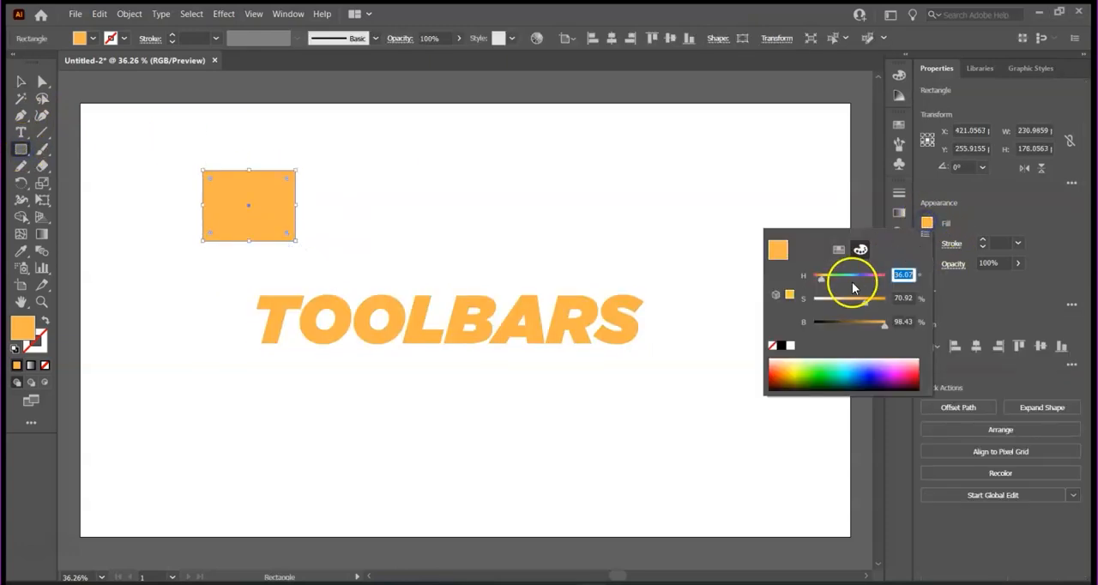
left_click(845, 374)
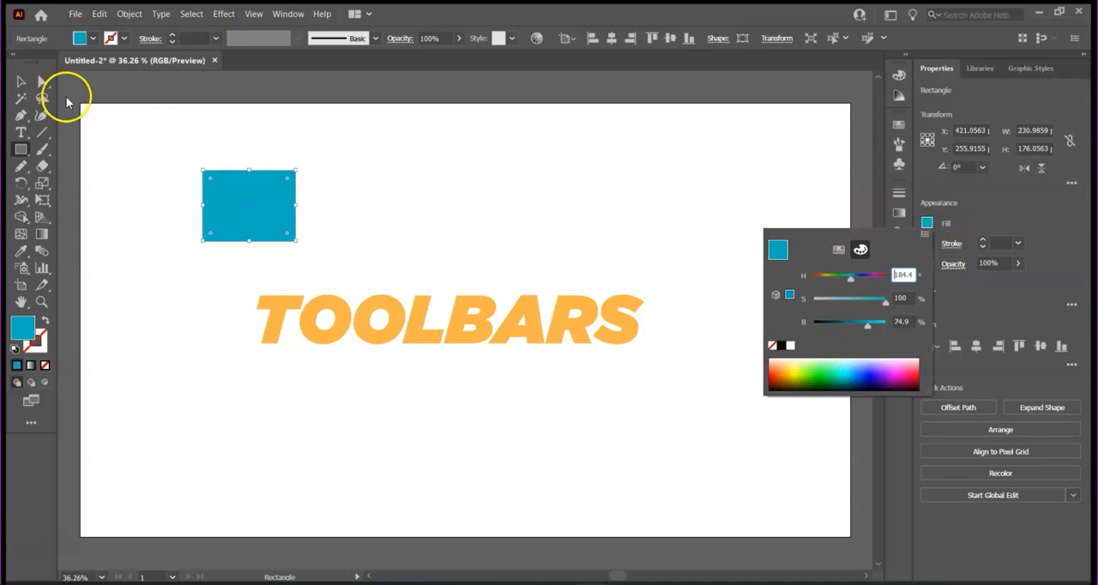
- Draw an ellipse about 401 x 211 px to the right of the blue rectangle and move it slightly up and left
left_click_drag(22, 148, 61, 180)
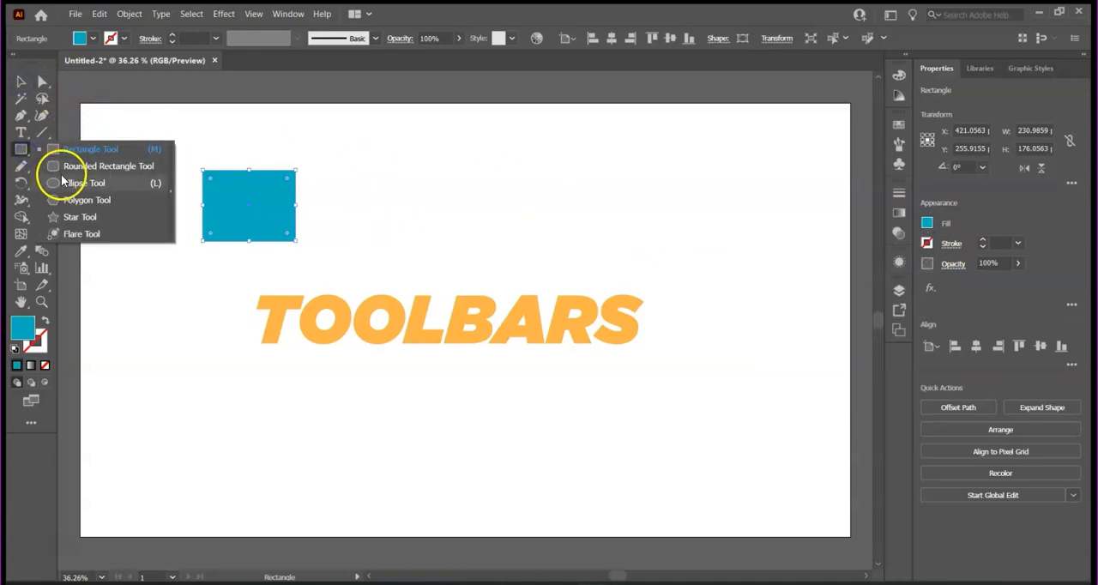
left_click(52, 183)
left_click_drag(418, 185, 579, 271)
left_click(17, 82)
left_click(135, 142)
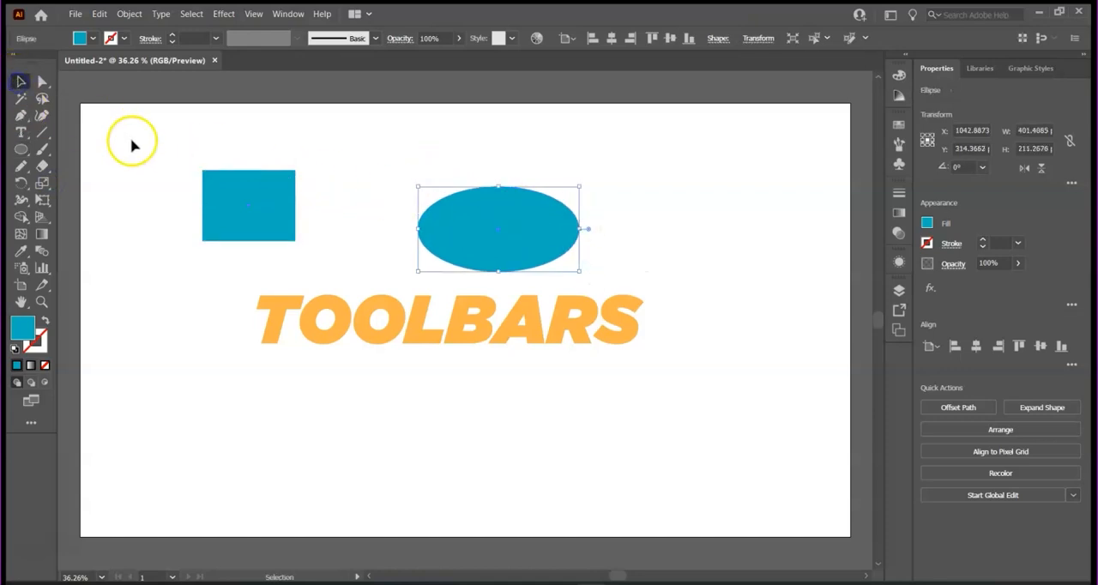
left_click_drag(451, 222, 431, 192)
left_click(369, 226)
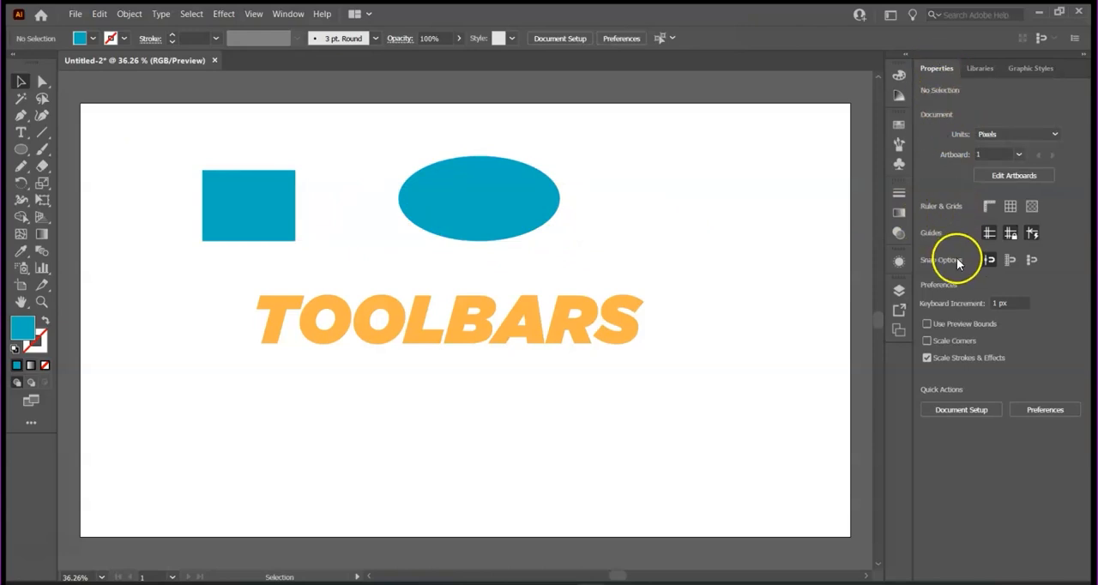
- Give the blue rectangle a 15 pt black stroke
left_click(172, 36)
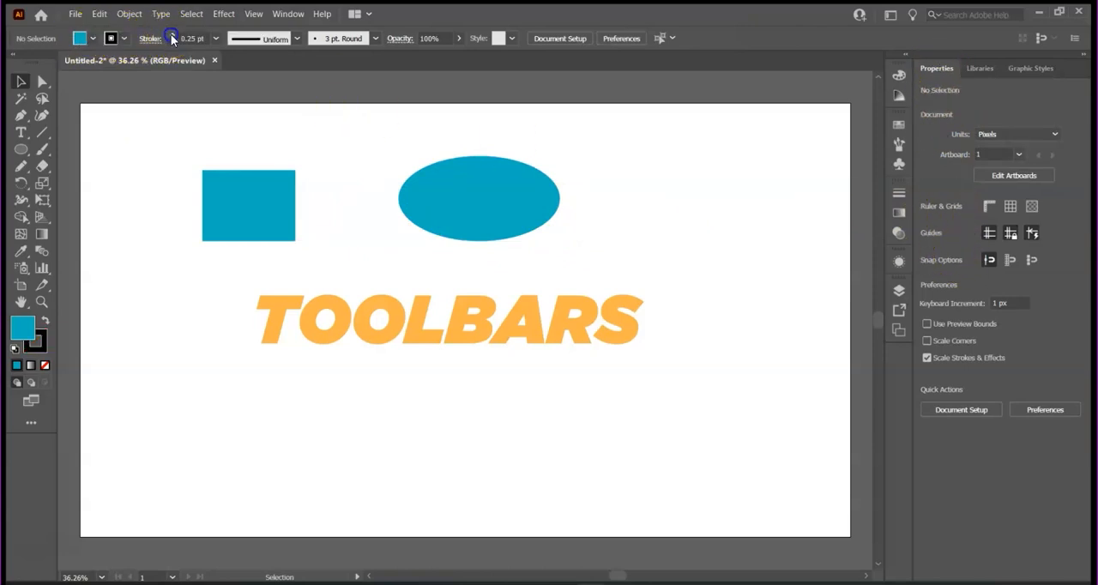
left_click(171, 36)
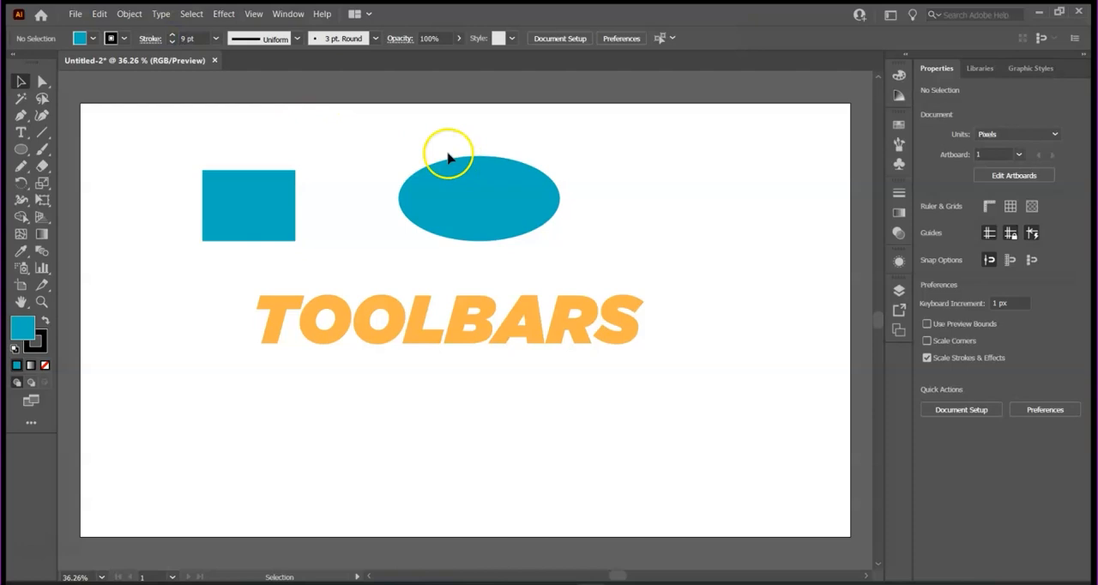
left_click(249, 196)
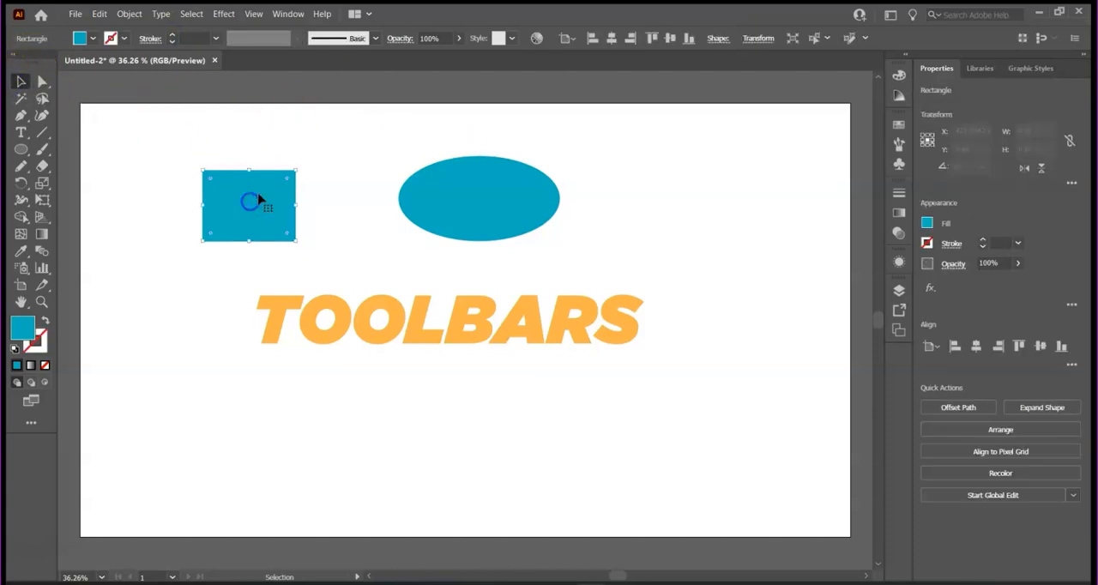
left_click(172, 37)
left_click(172, 38)
left_click(172, 37)
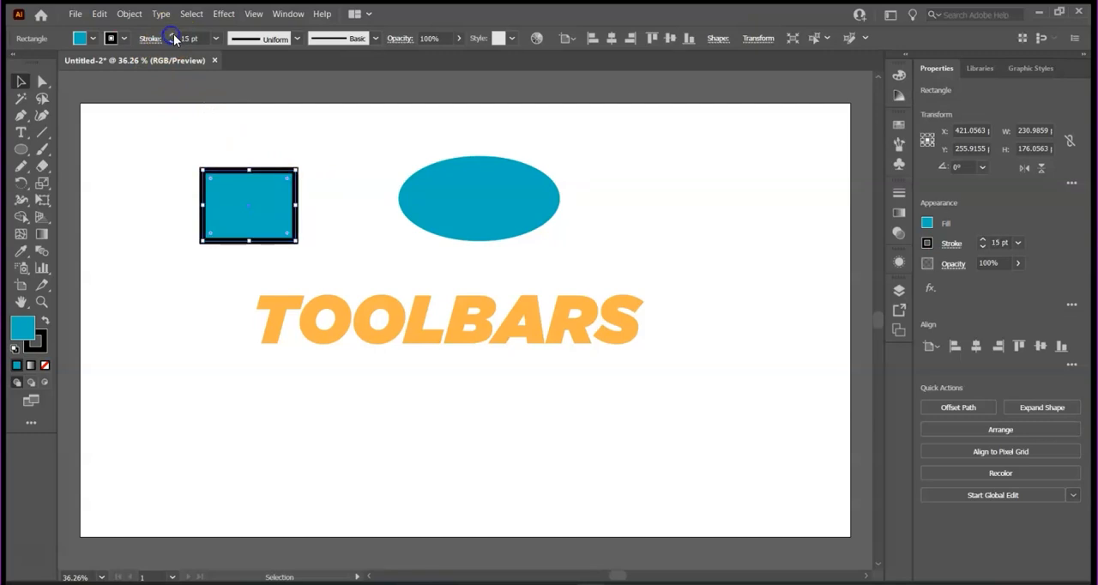
- Change the ellipse's fill from the color spectrum, trying yellow-green and settling on magenta
left_click(502, 221)
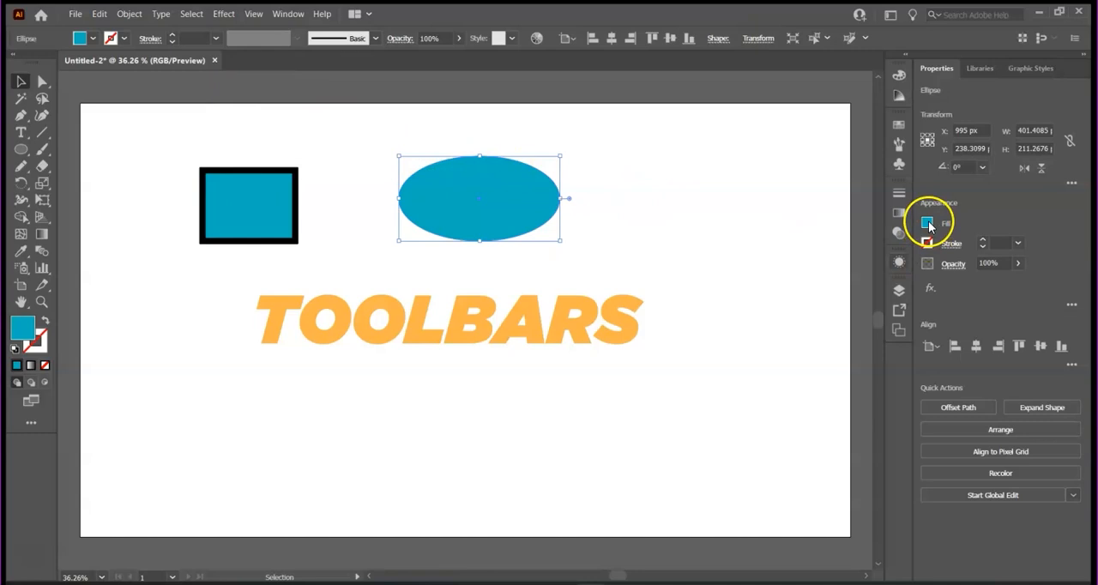
left_click(927, 223)
left_click(797, 367)
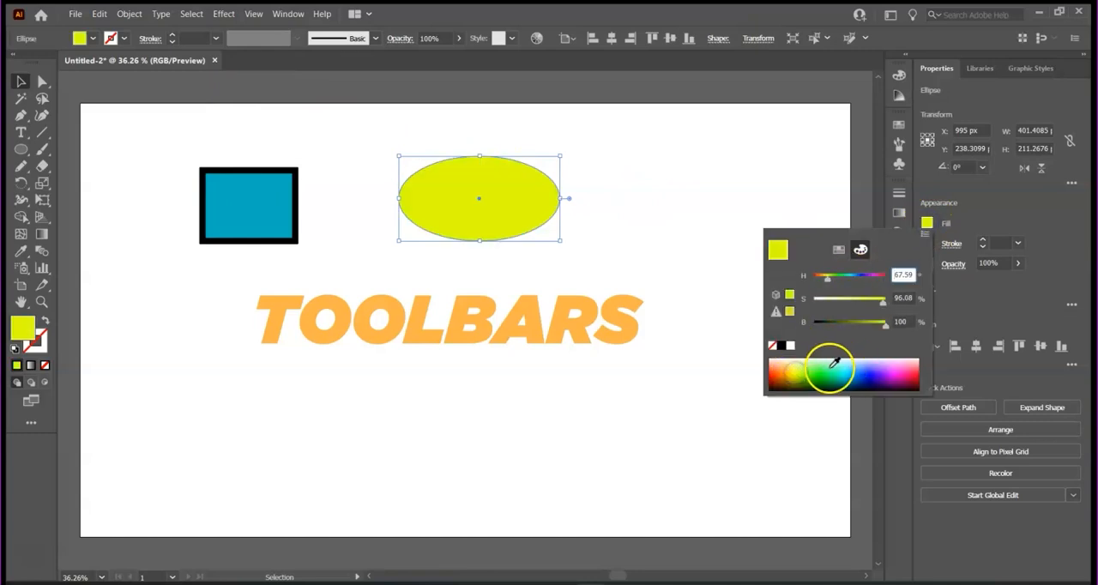
left_click(897, 372)
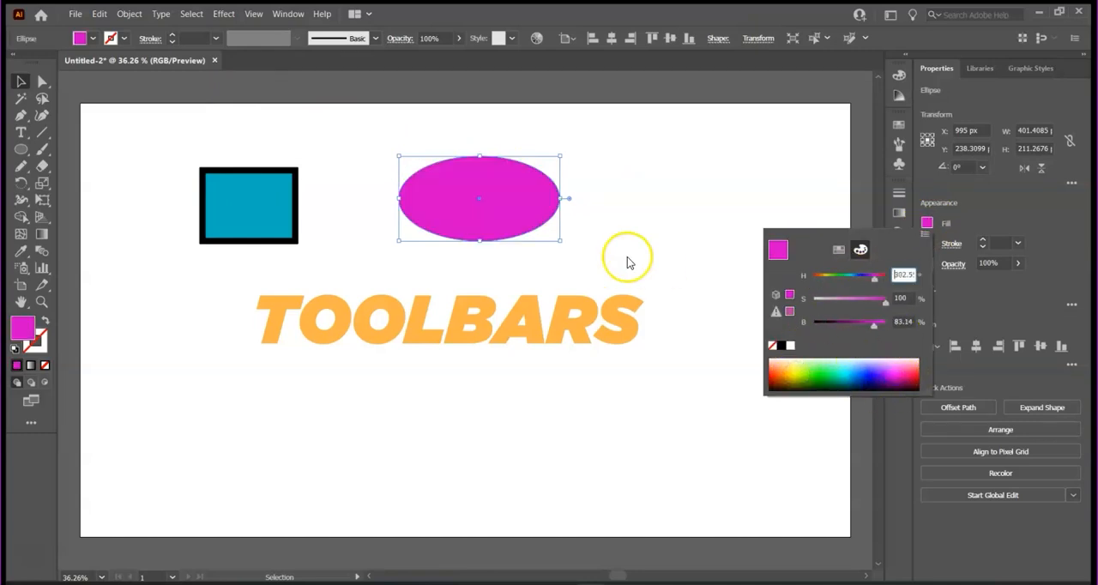
- Move the blue rectangle and the magenta ellipse slightly up and to the right with the Selection tool
left_click(28, 80)
left_click(139, 141)
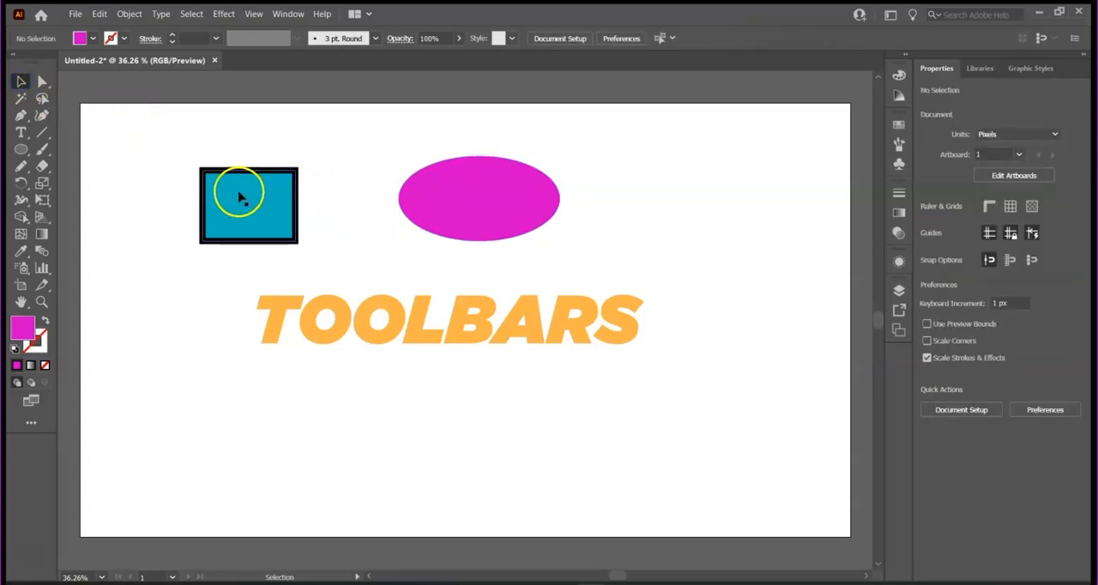
left_click_drag(252, 206, 284, 184)
left_click_drag(492, 204, 543, 192)
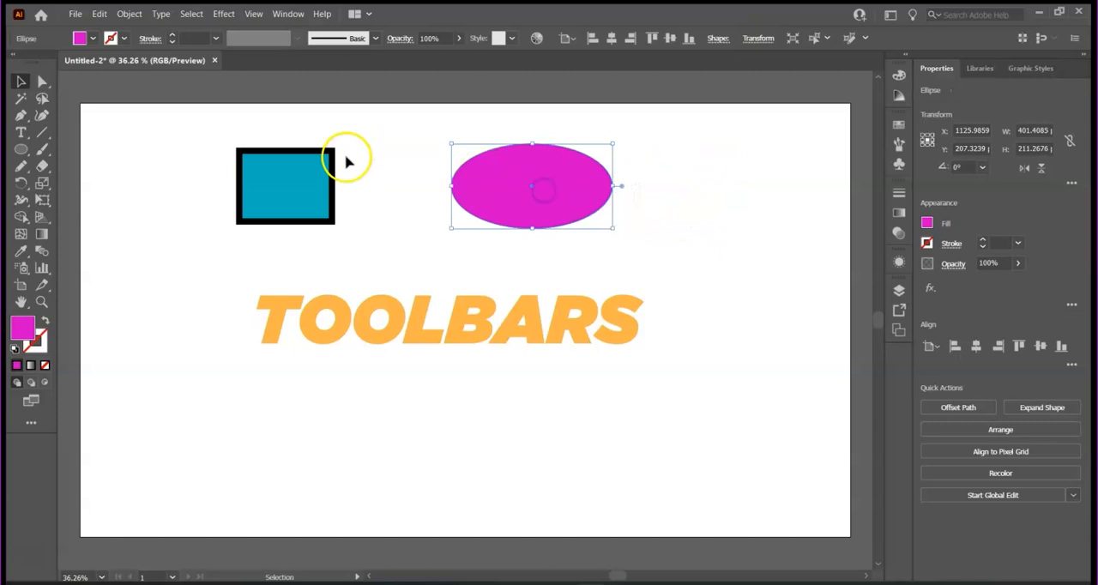
- Try rotating the blue rectangle about 52° and undo the rotation
left_click(300, 190)
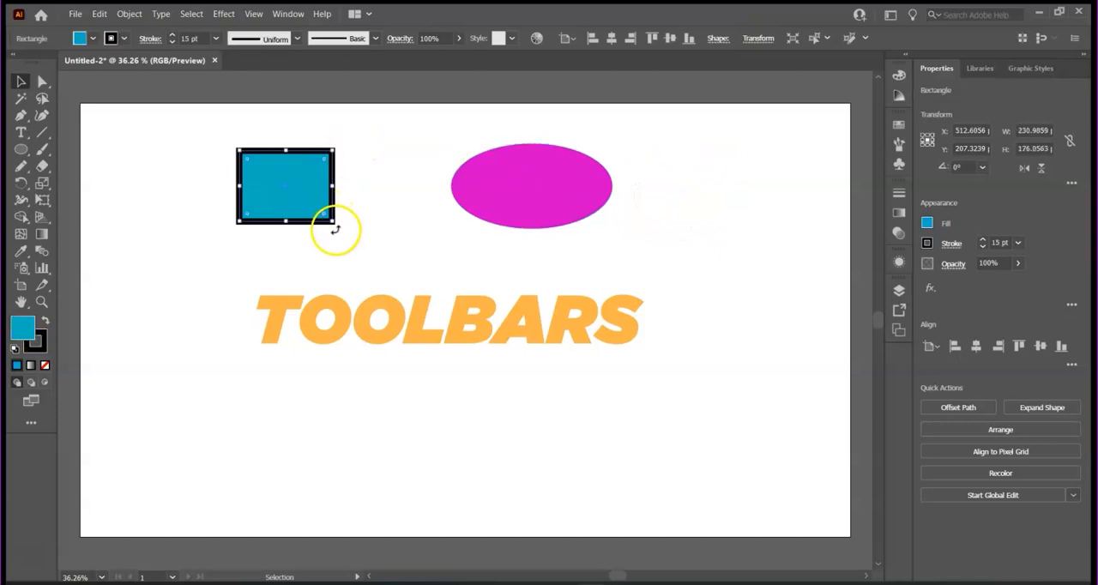
left_click_drag(335, 229, 349, 168)
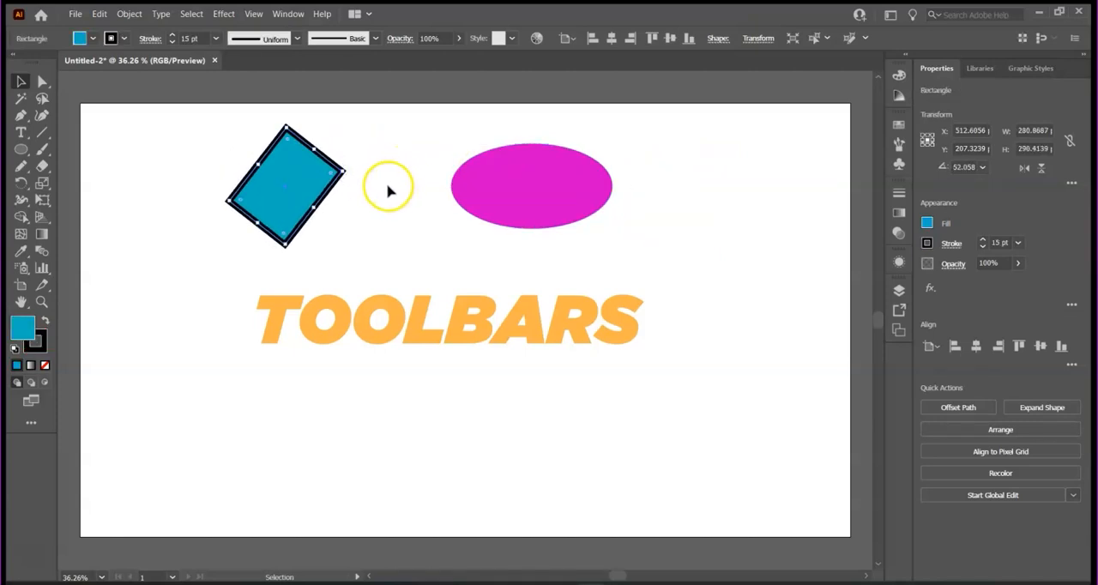
key("ctrl+z")
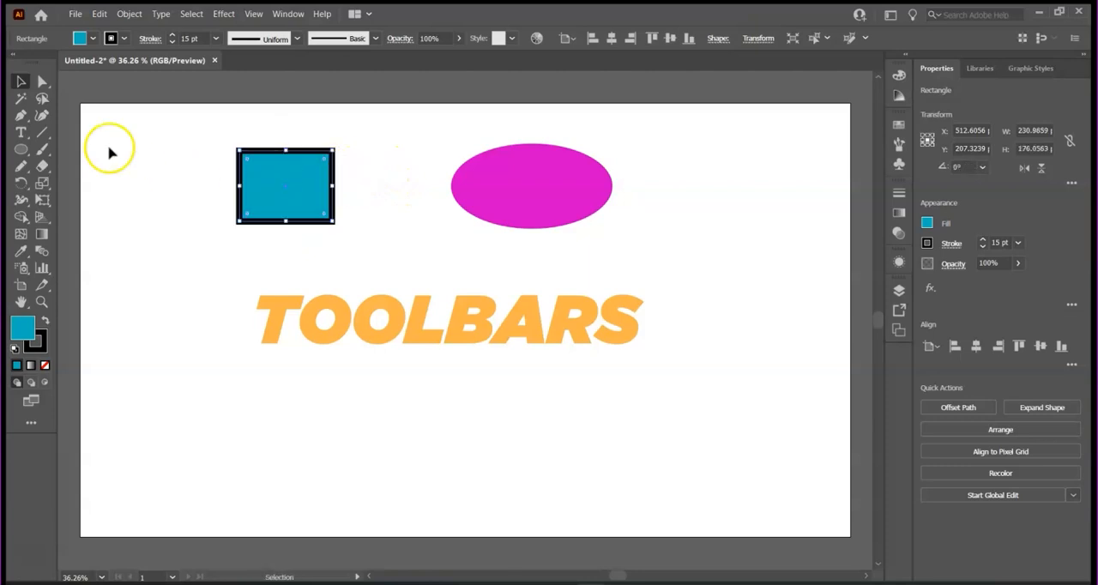
- Enlarge the blue rectangle and duplicate both shapes, placing its copy right of the ellipse and the ellipse's copy at the artboard's lower left
left_click_drag(335, 223, 386, 248)
left_click(686, 248)
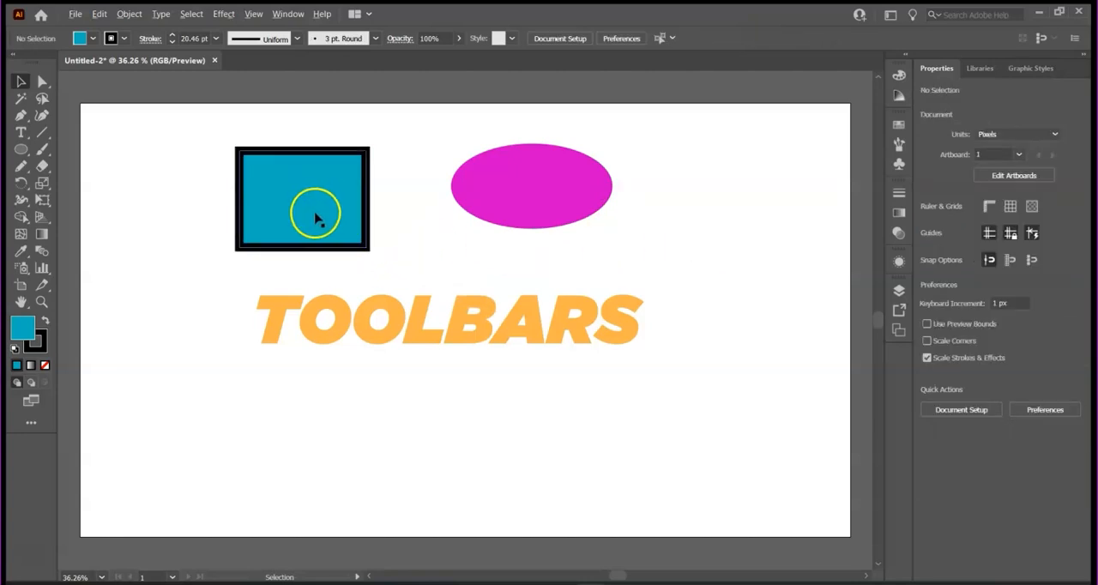
left_click_drag(317, 212, 733, 220)
left_click_drag(536, 201, 213, 415)
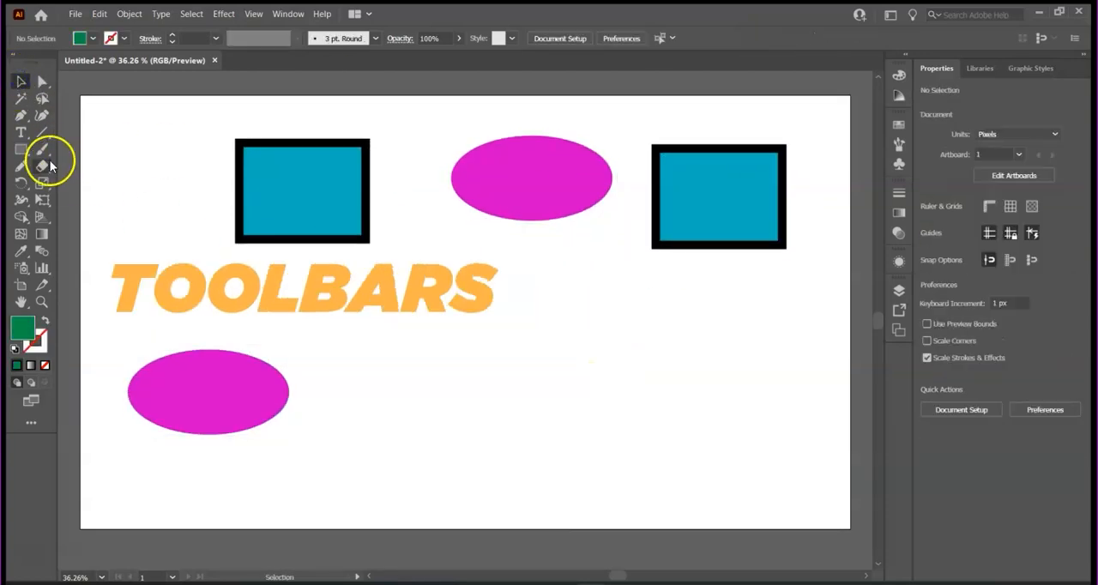
- Shift the TOOLBARS text to the left and draw a green rectangle about 504 x 349 px in the artboard's lower-right area
left_click(21, 148)
left_click_drag(531, 300, 731, 439)
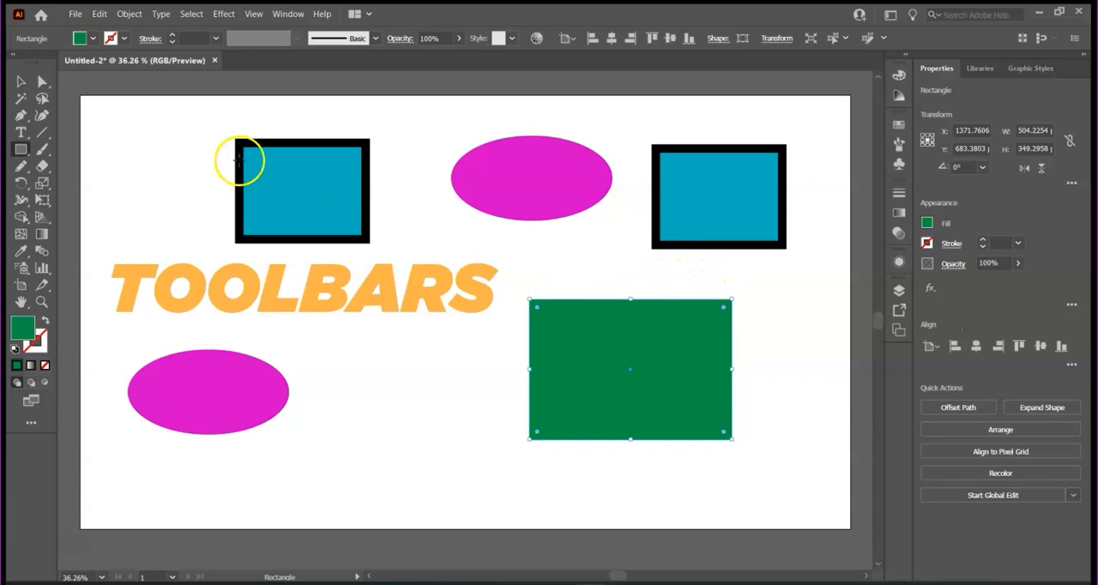
- Try rounding all corners of the green rectangle at once with the Selection tool and undo the rounding
left_click(41, 82)
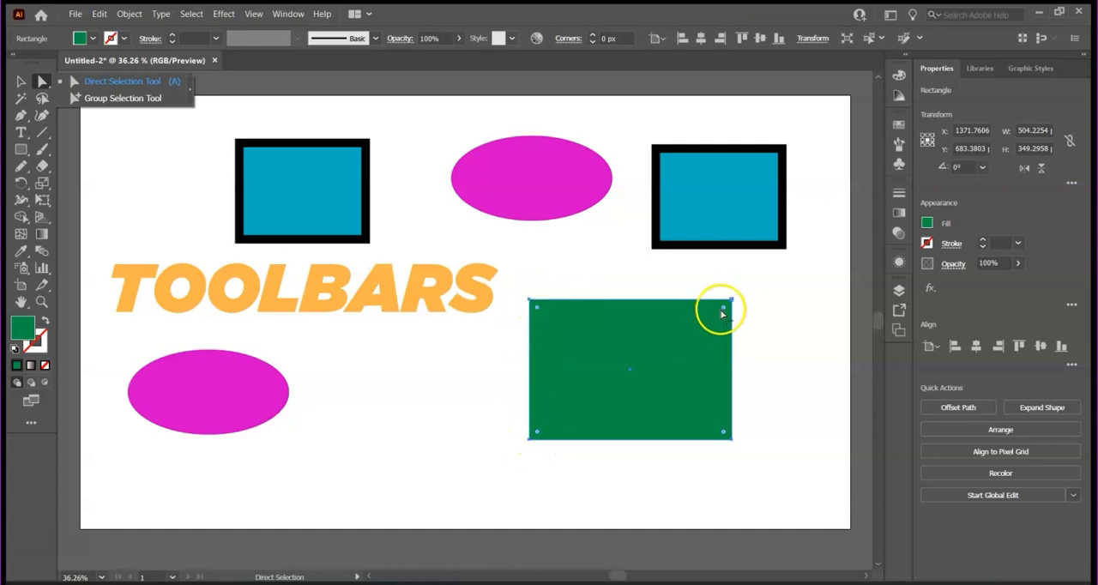
left_click(20, 81)
left_click(682, 317)
left_click_drag(721, 310, 690, 316)
key("ctrl+z")
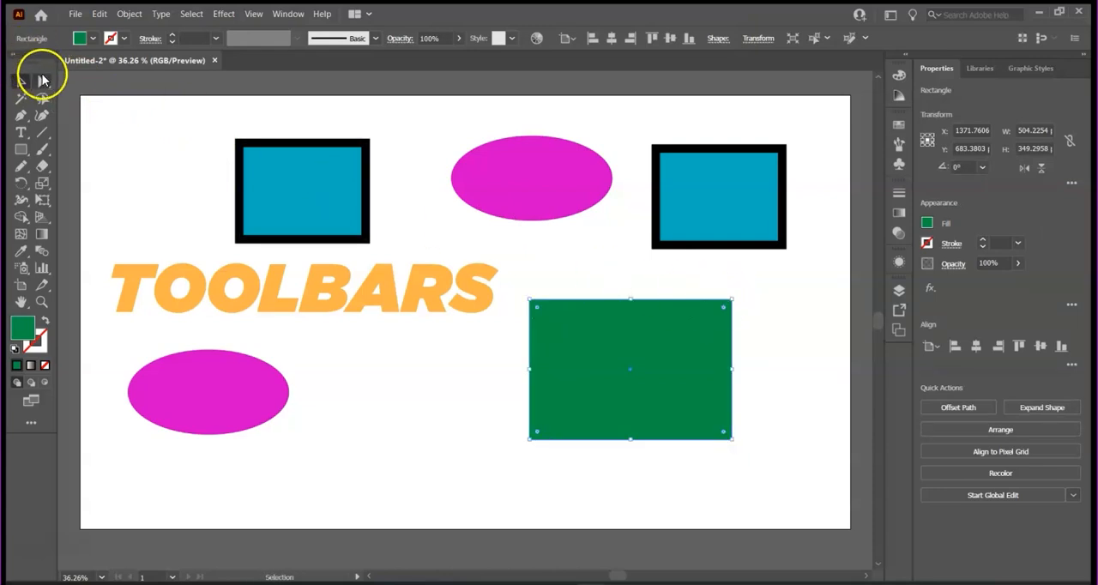
- Round only the green rectangle's top-right and bottom-left corners to about 349 px into a leaf, and move it slightly up and right
left_click(42, 81)
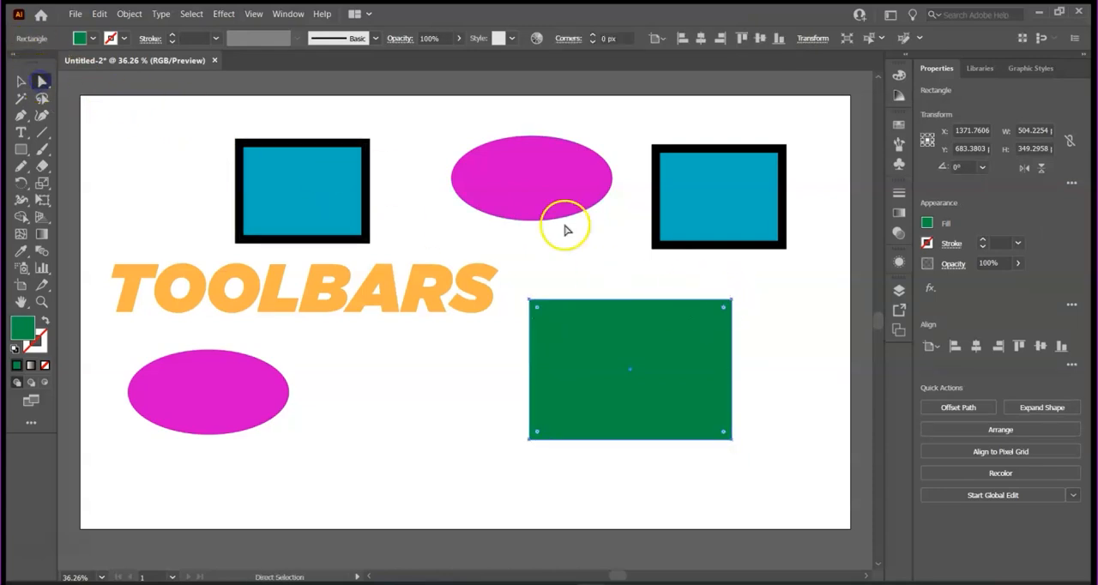
left_click(724, 303)
left_click_drag(728, 308, 508, 380)
left_click(518, 426)
left_click_drag(539, 436, 751, 344)
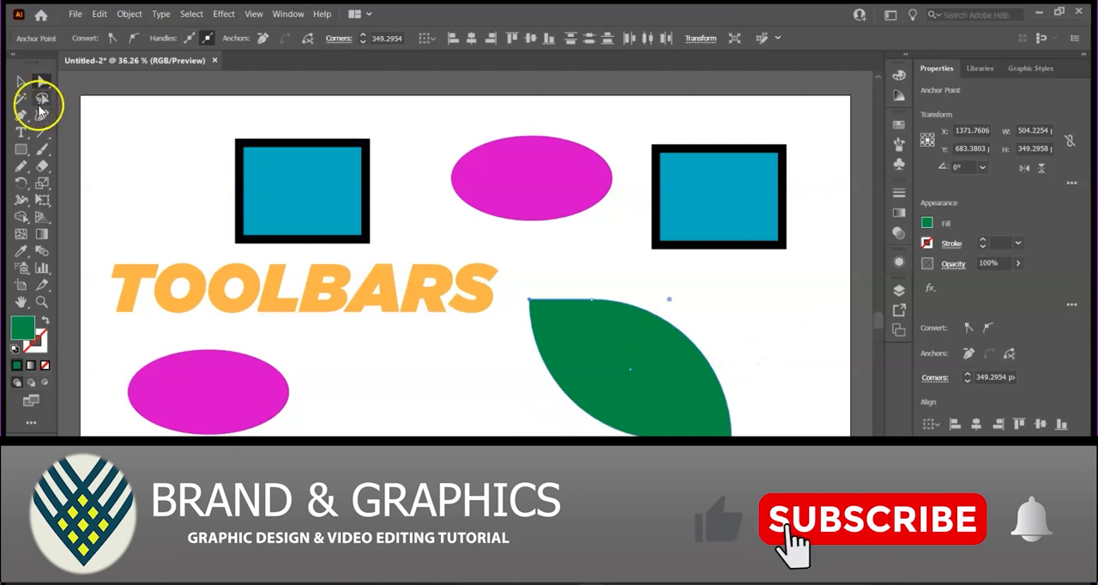
left_click(21, 80)
left_click_drag(644, 373, 674, 348)
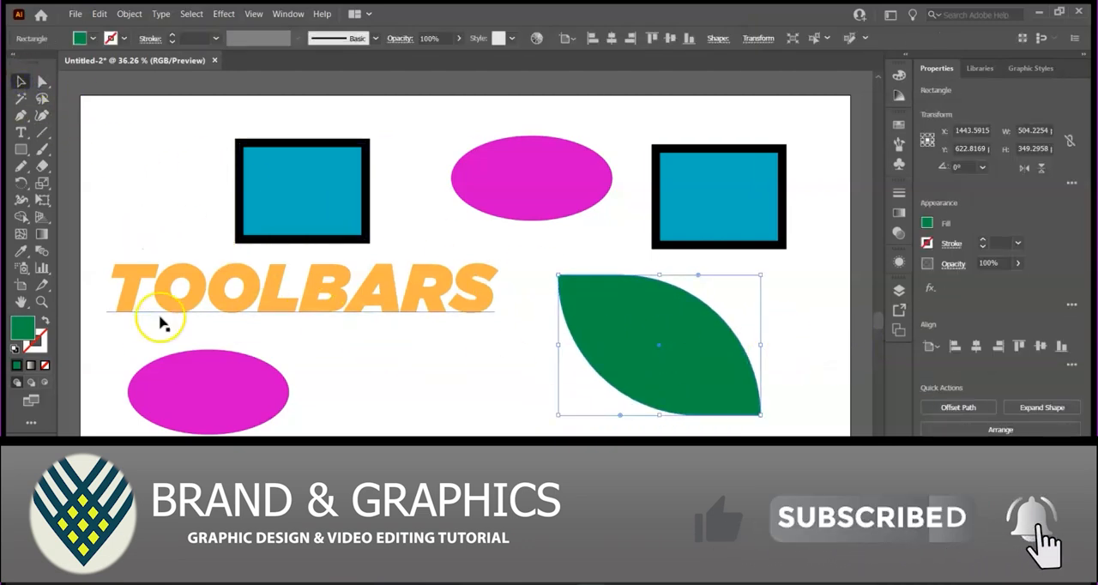
- Reshape the lower magenta ellipse into an irregular blob by moving its anchor points and handles with the Direct Selection tool
left_click(222, 388)
left_click(42, 81)
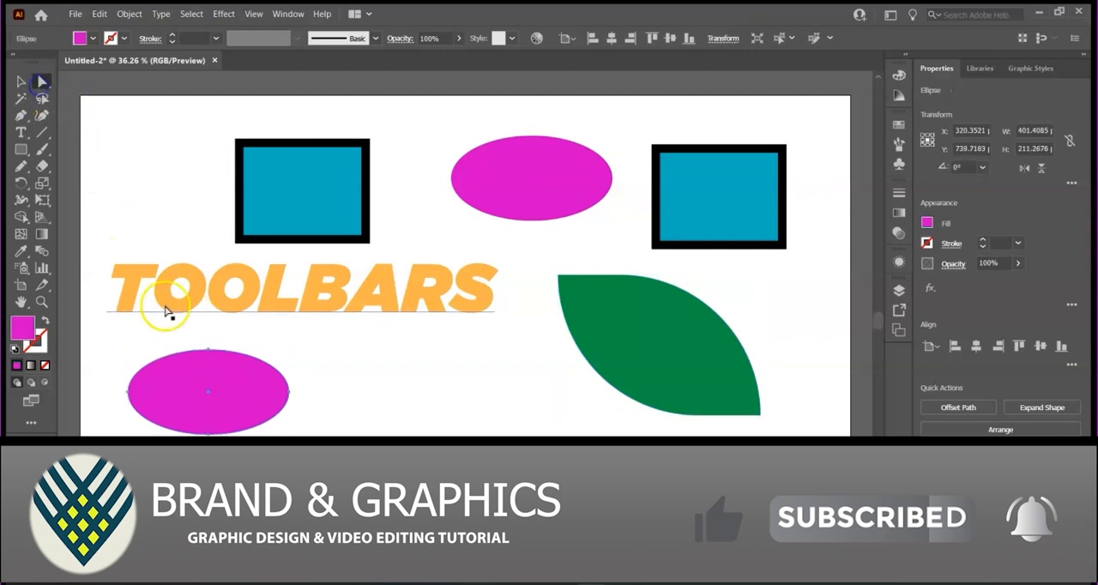
left_click(210, 351)
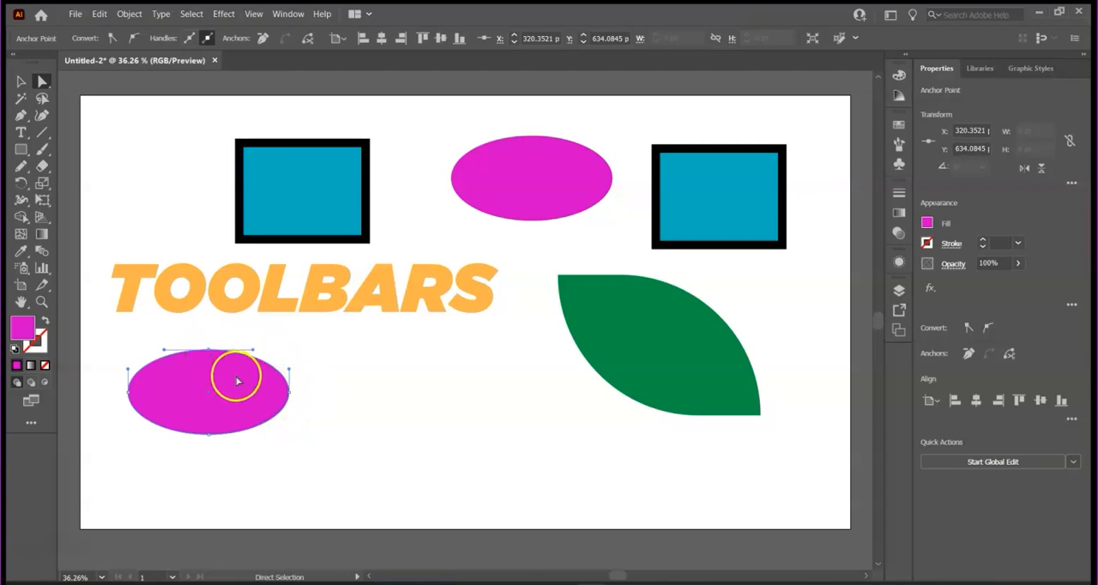
left_click_drag(207, 434, 199, 496)
left_click_drag(288, 417, 310, 483)
left_click_drag(384, 491, 211, 375)
left_click(296, 386)
- Move the magenta blob slightly up and left and the green leaf left and slightly down as whole objects with the Selection tool
left_click(21, 81)
left_click(372, 377)
left_click_drag(695, 369, 649, 390)
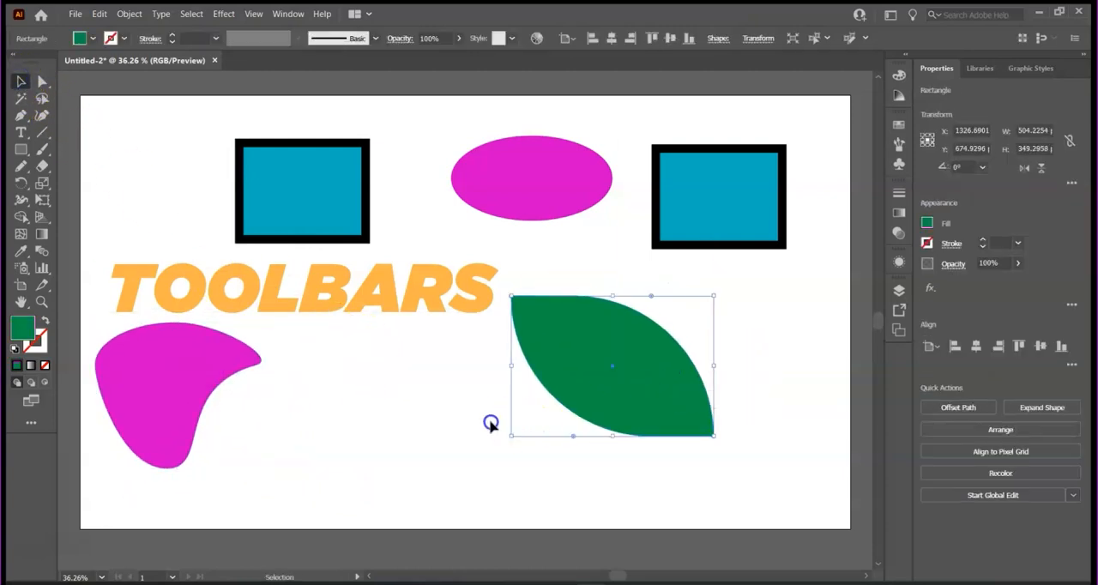
- Place the orange PANELS heading on the artboard and look through the list of available panels
left_click(404, 297)
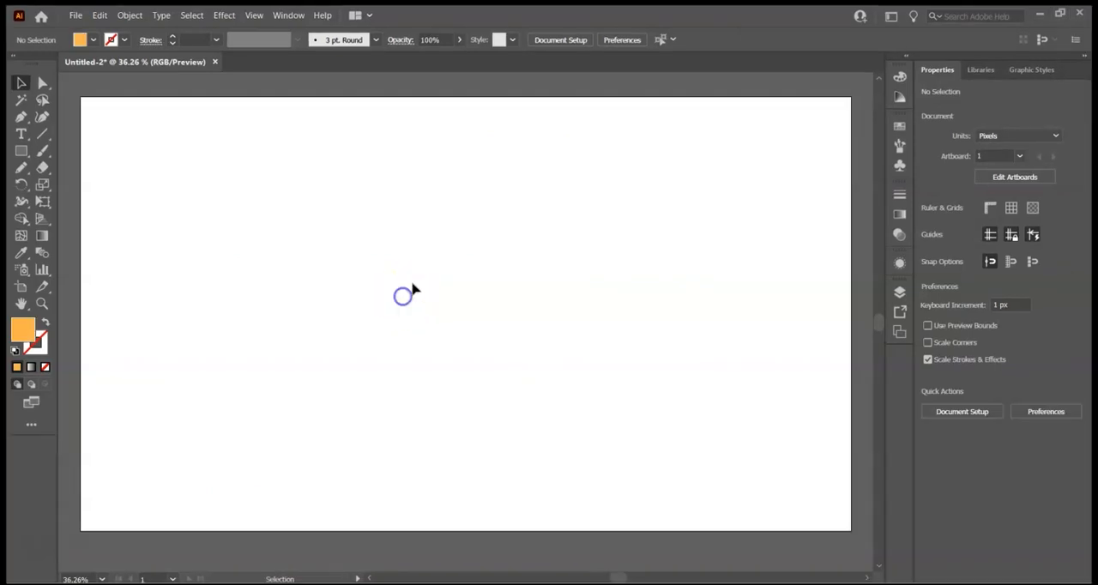
key("ctrl+v")
left_click(415, 292)
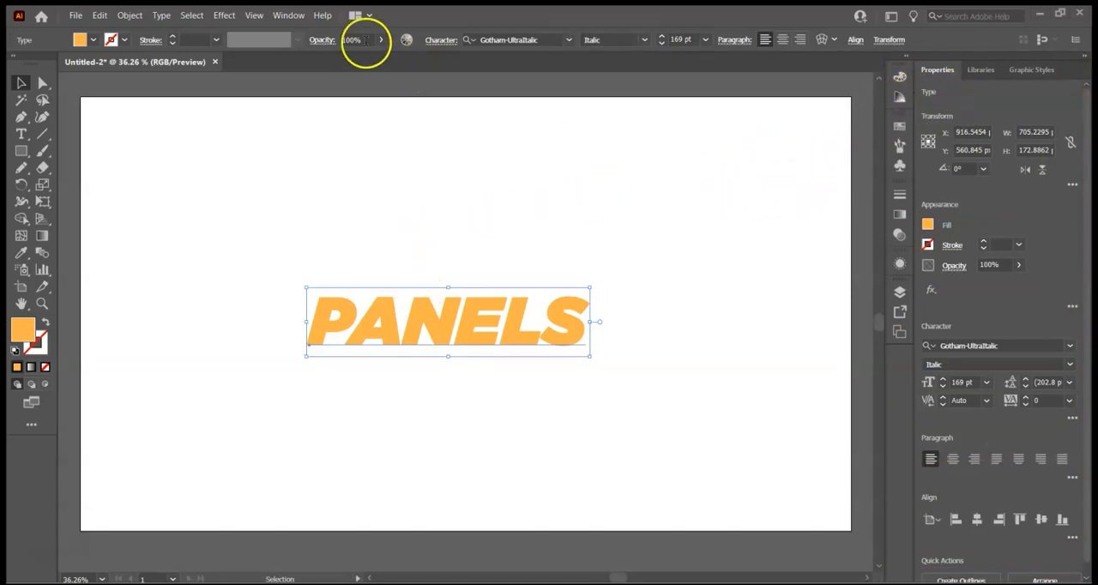
left_click(290, 16)
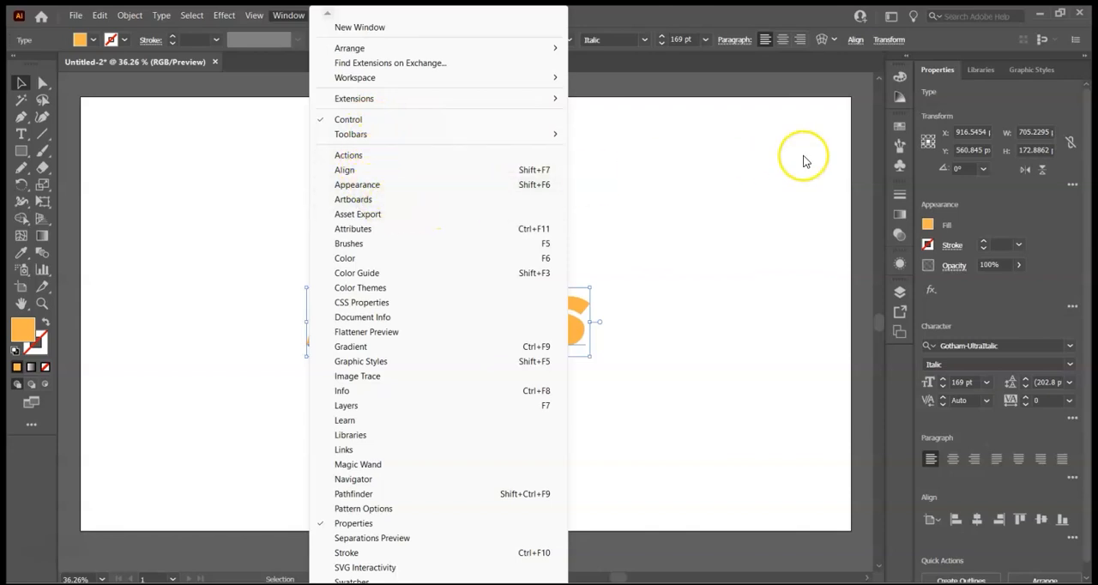
left_click(814, 197)
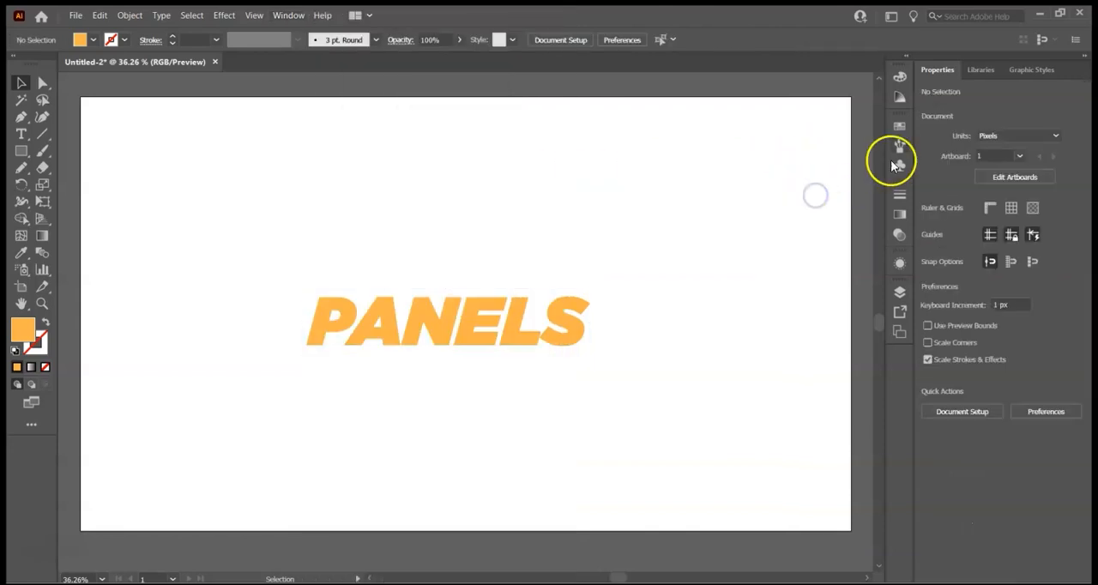
- Draw a rectangle about 397 x 215 px above the PANELS text and try spectrum colours from the Color panel, ending on blue
left_click(24, 149)
mouse_move(203, 161)
left_mouse_down()
mouse_move(326, 211)
mouse_move(363, 248)
left_mouse_up()
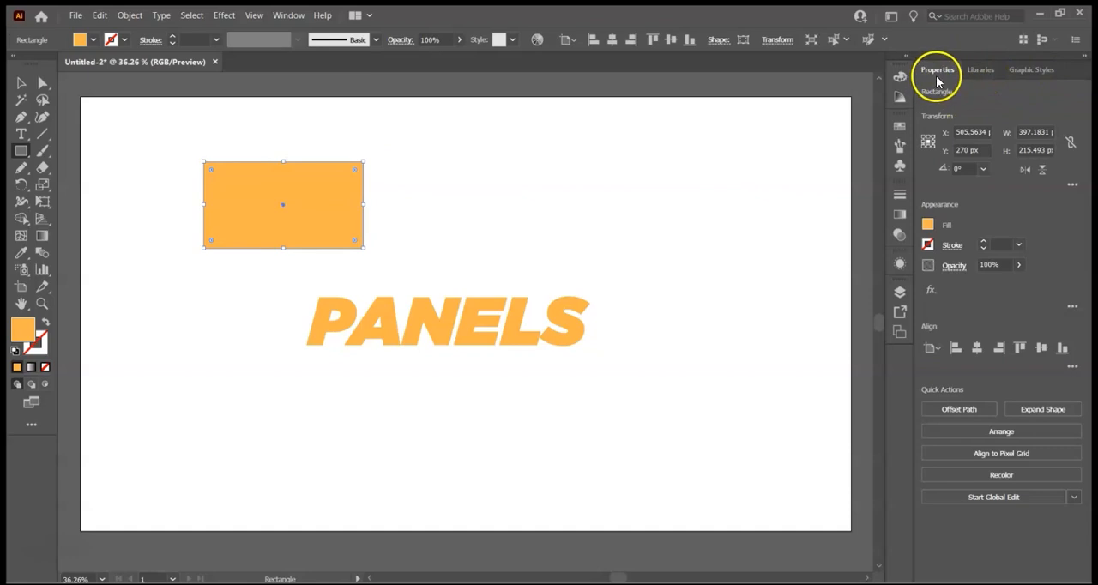
left_click(898, 79)
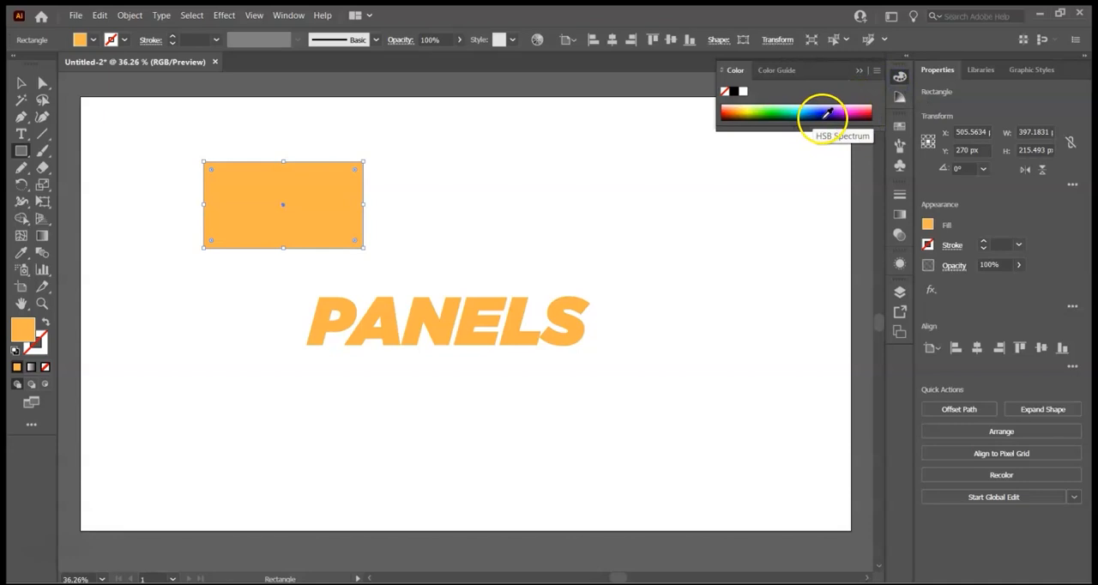
left_click(799, 108)
left_click(831, 111)
left_click(863, 110)
left_click(798, 112)
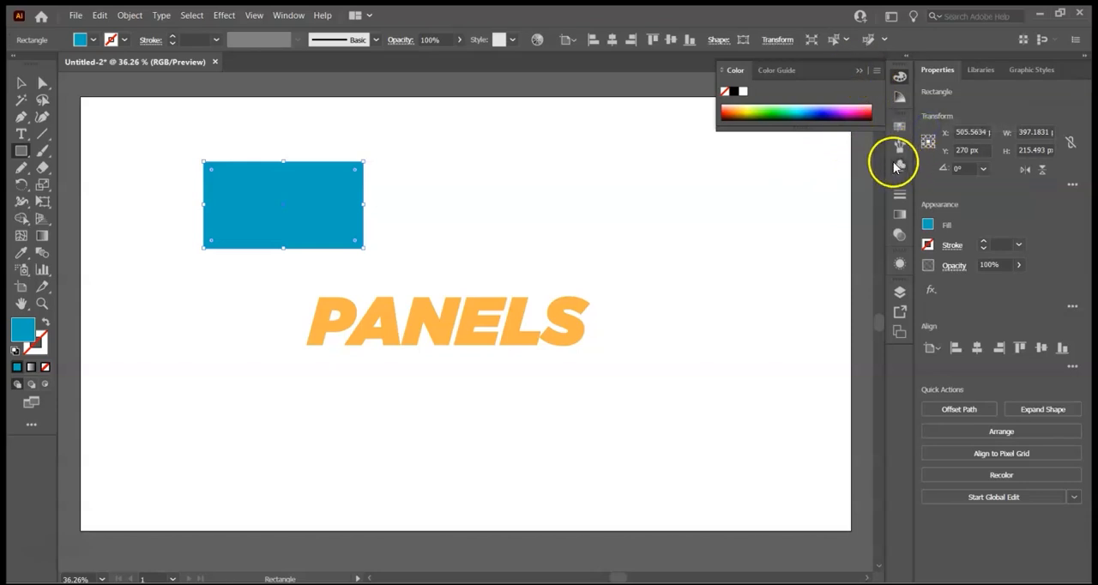
- Try several fill swatches on the rectangle, settle on light orange and raise the colour's brightness to 100%
left_click(928, 225)
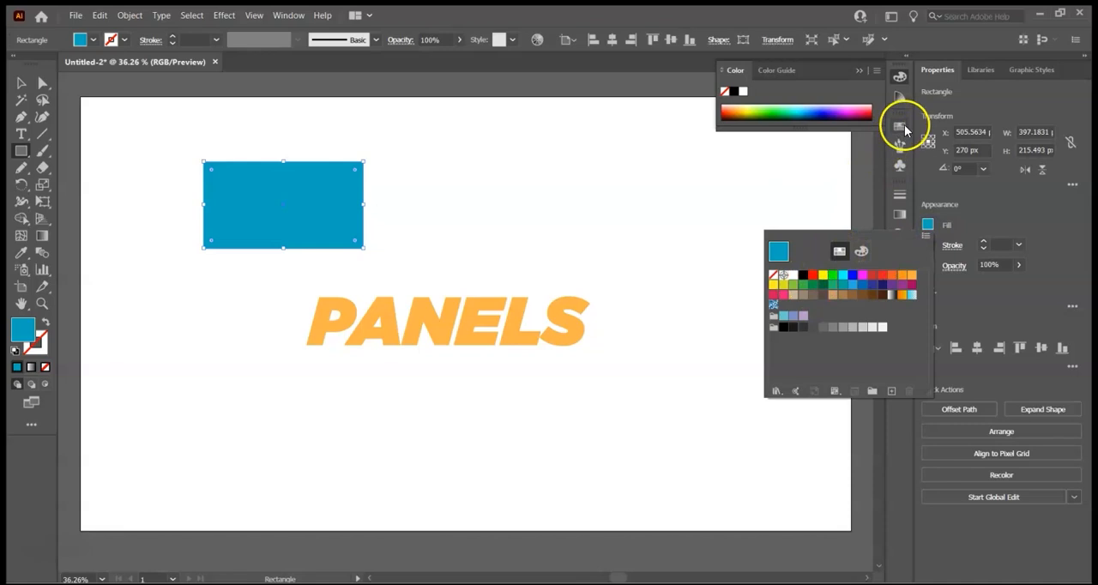
left_click(802, 277)
left_click(843, 277)
left_click(873, 277)
left_click(892, 276)
left_click(901, 276)
left_click(861, 250)
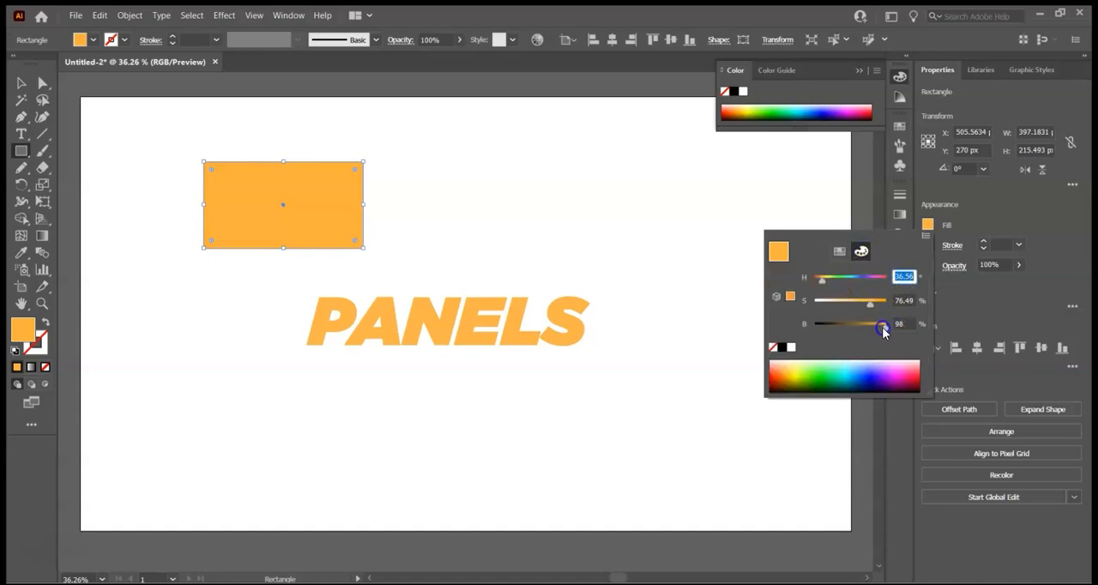
mouse_move(860, 332)
left_mouse_down()
mouse_move(846, 325)
mouse_move(881, 331)
left_mouse_up()
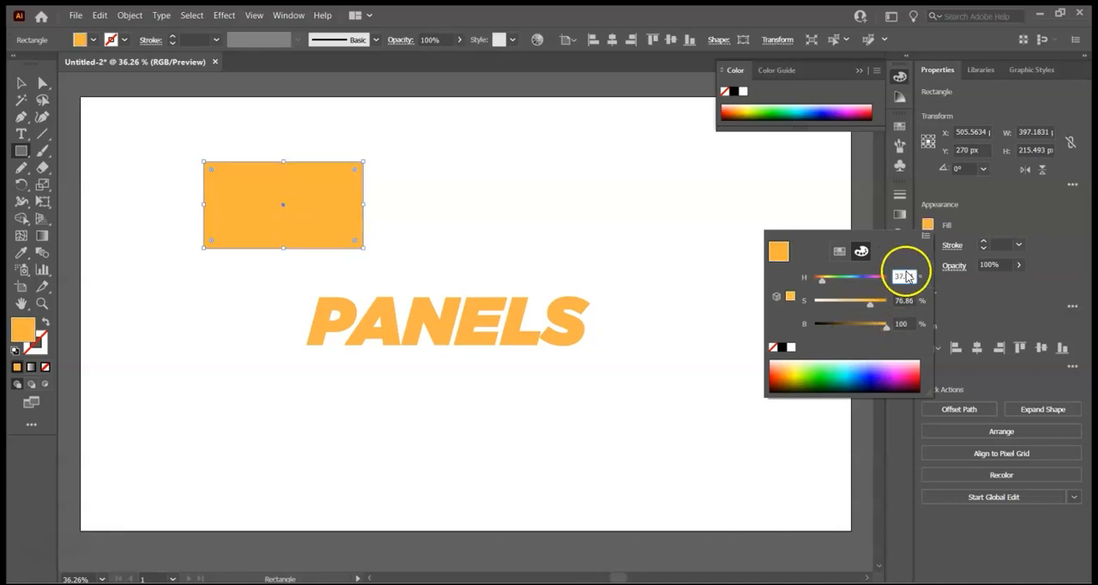
left_click(1049, 259)
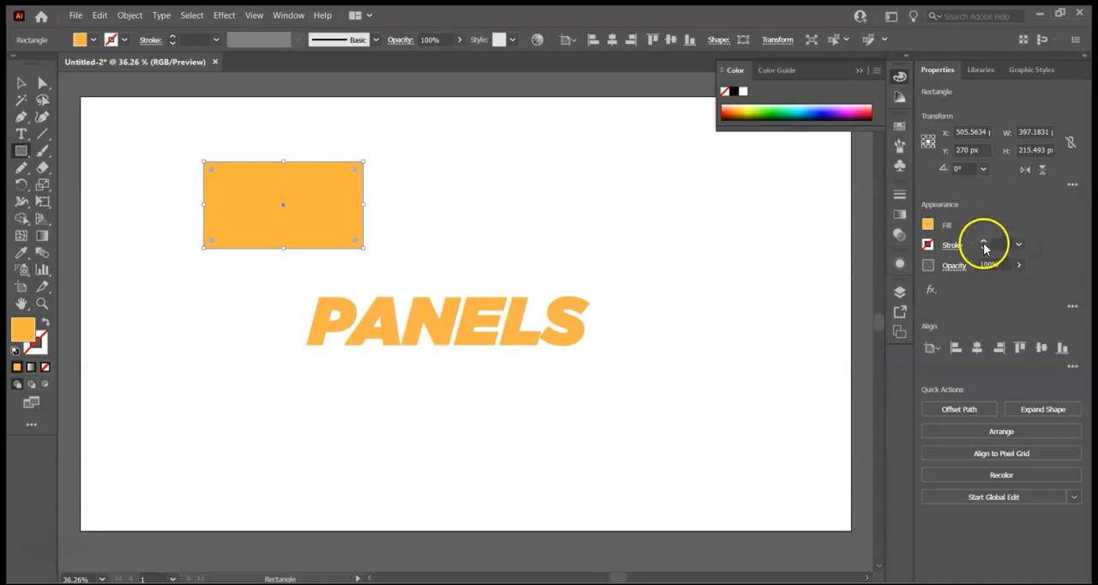
- Add a 9 pt black stroke to the rectangle and set the stroke back to none
left_click(984, 246)
left_click(983, 246)
left_click(983, 246)
left_click(984, 246)
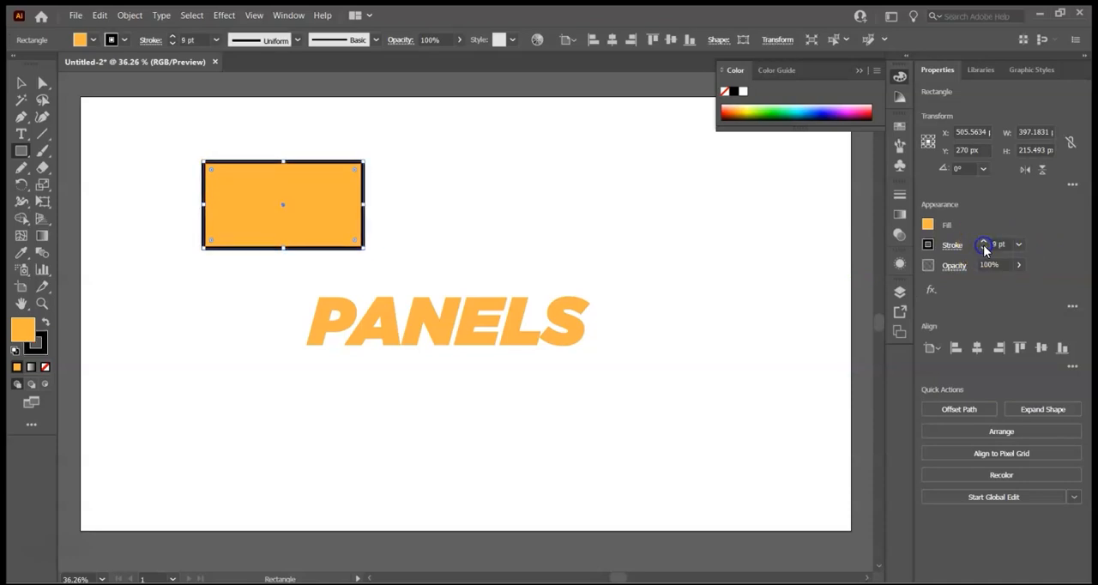
left_click(928, 245)
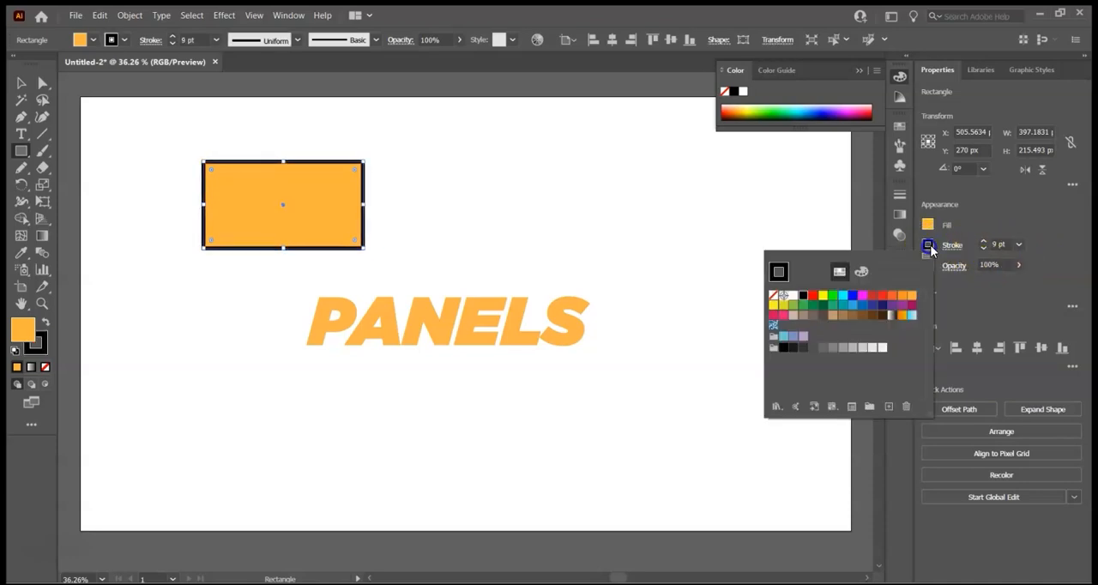
left_click(772, 296)
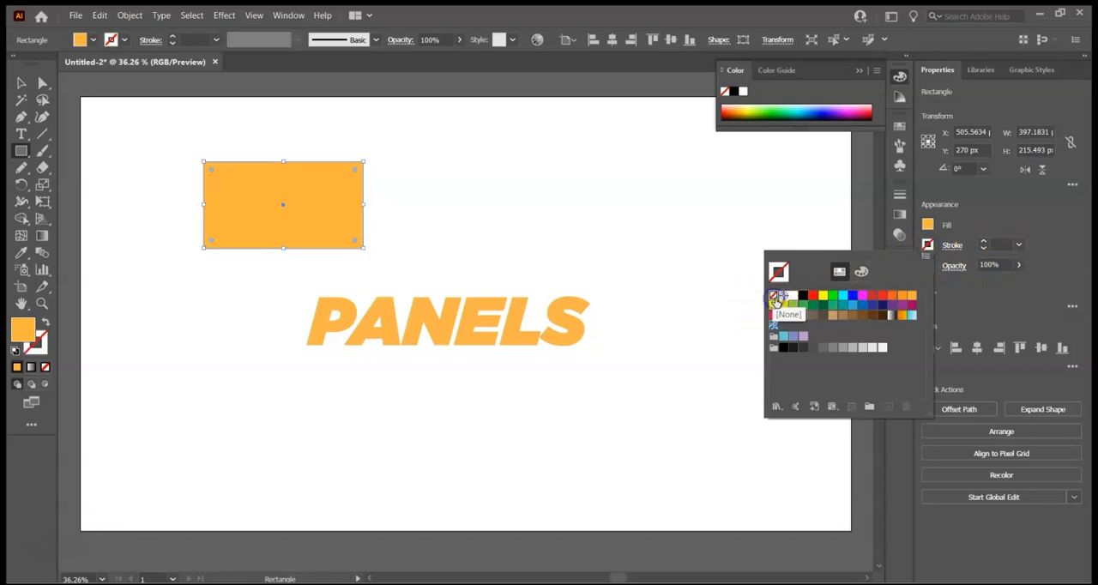
left_click(1049, 245)
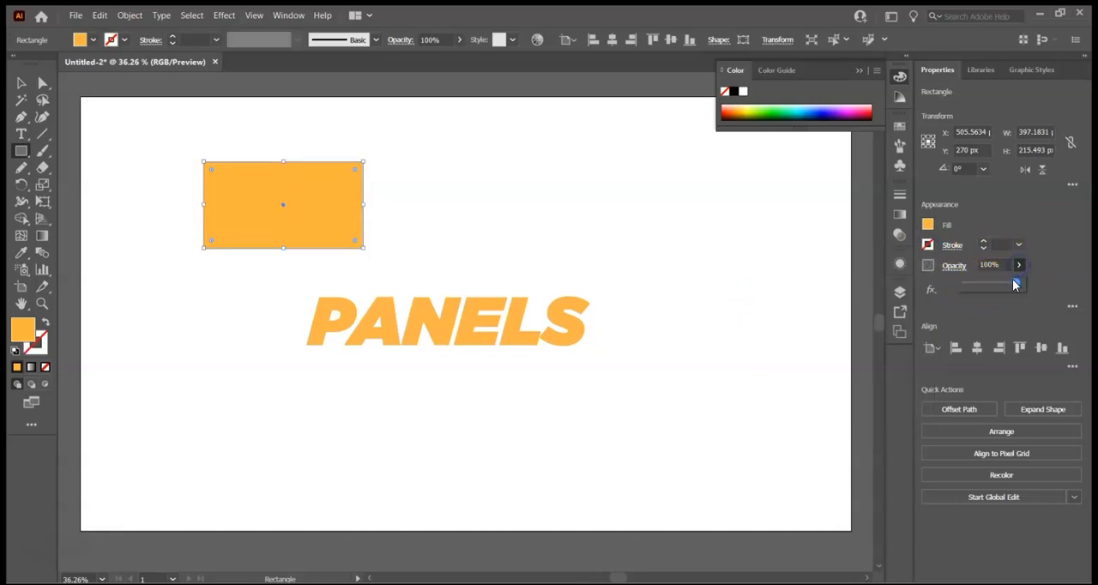
- Lower the rectangle's opacity to 31% and apply a Regular Grain texture effect with intensity 47 and contrast 40
left_click_drag(986, 290, 984, 290)
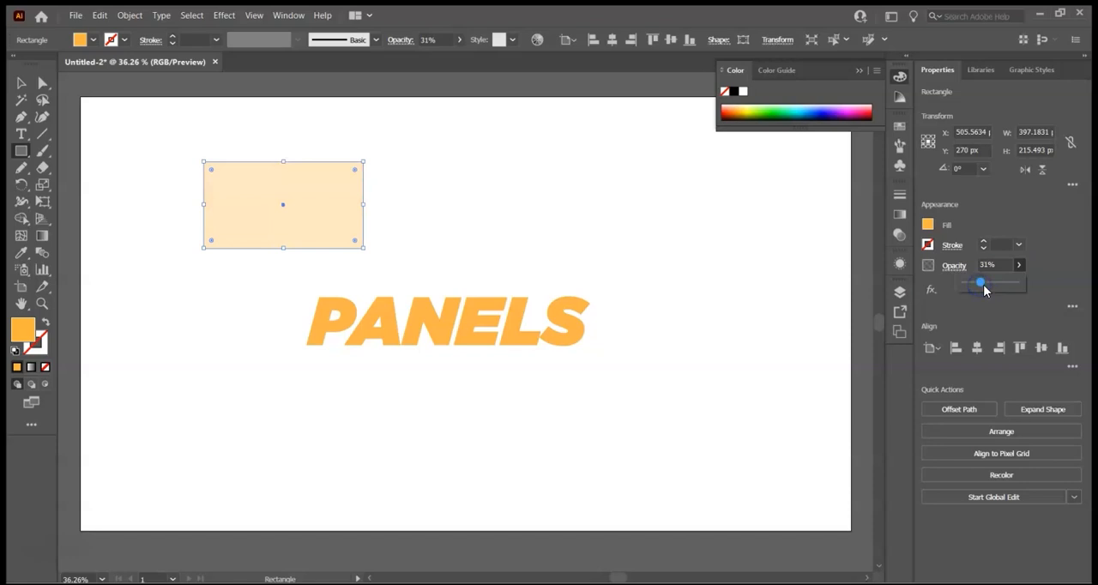
left_click(1065, 260)
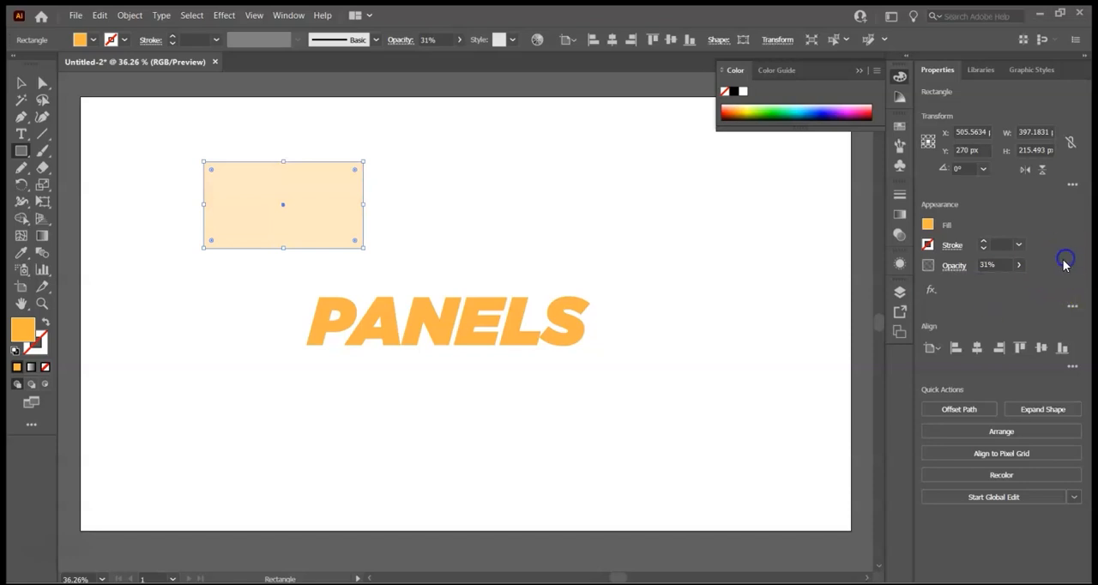
left_click(933, 291)
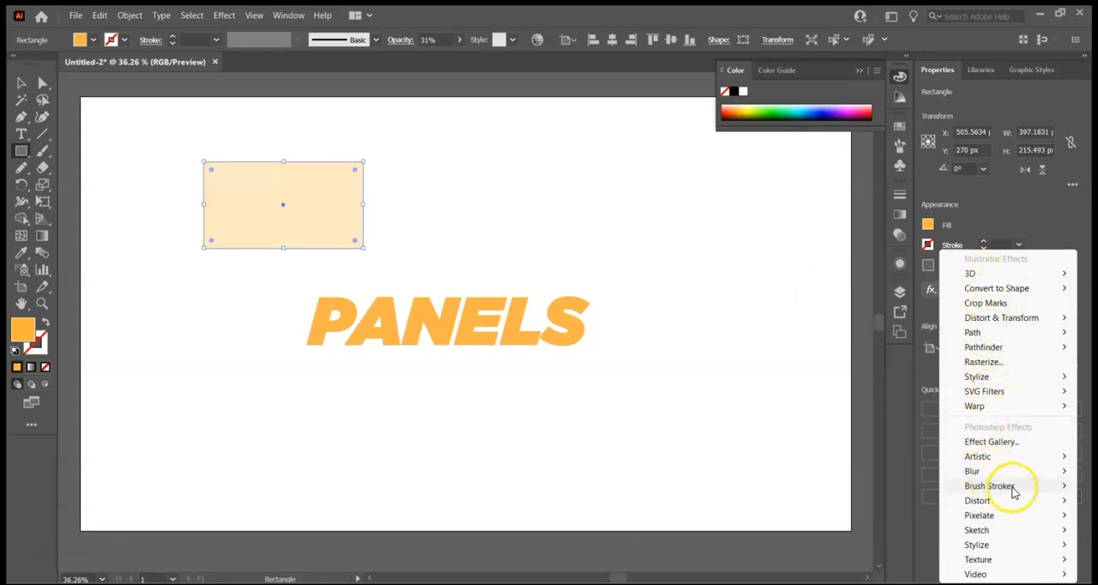
mouse_move(1010, 562)
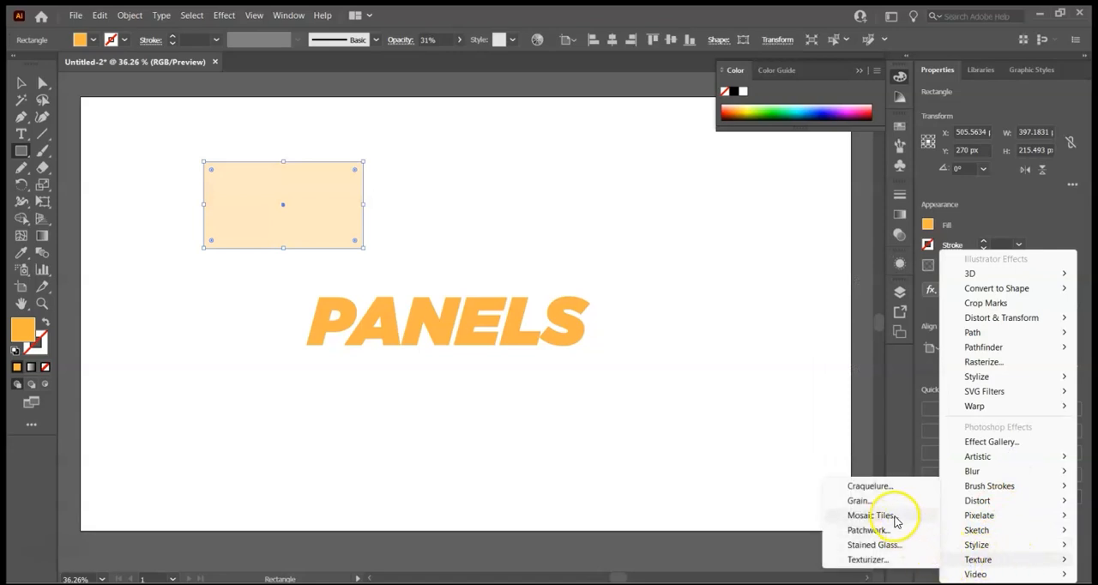
left_click(860, 501)
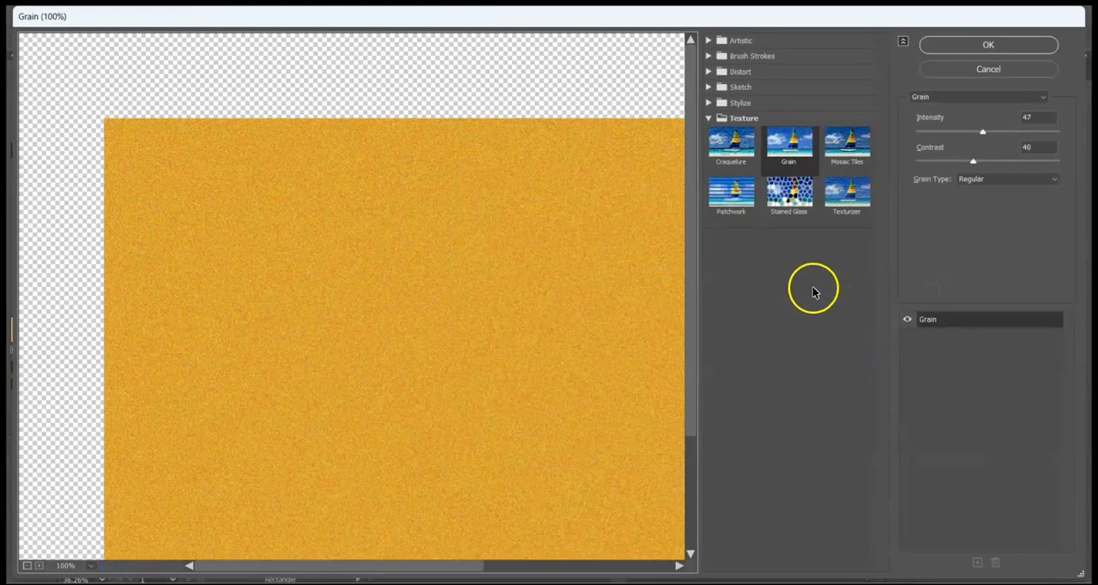
left_click(975, 49)
- Raise the grained rectangle's opacity to 100% and deselect it
left_click(1019, 265)
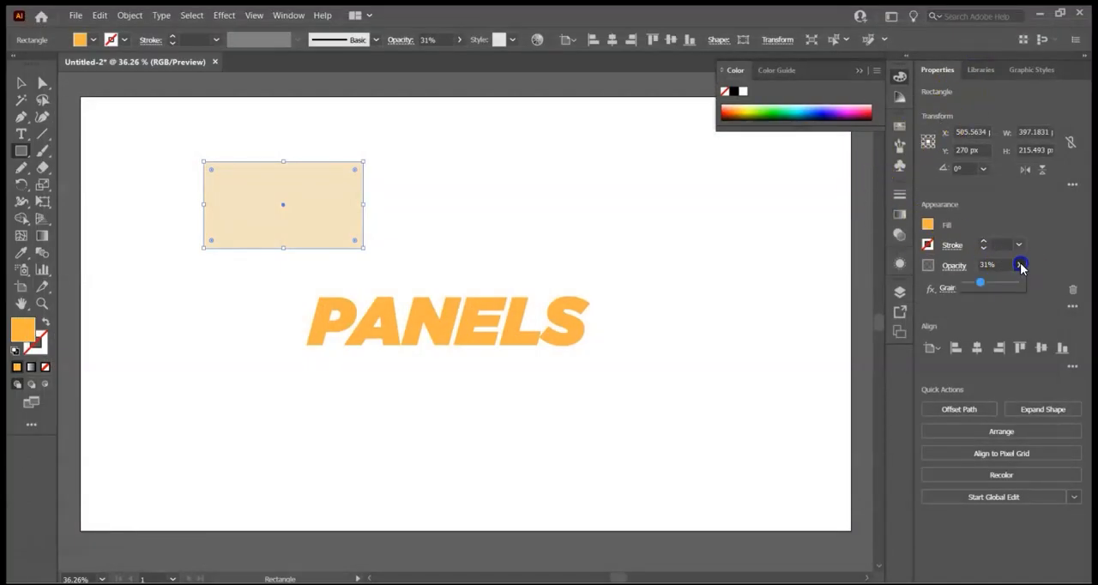
left_click_drag(981, 287, 1019, 285)
left_click(735, 225)
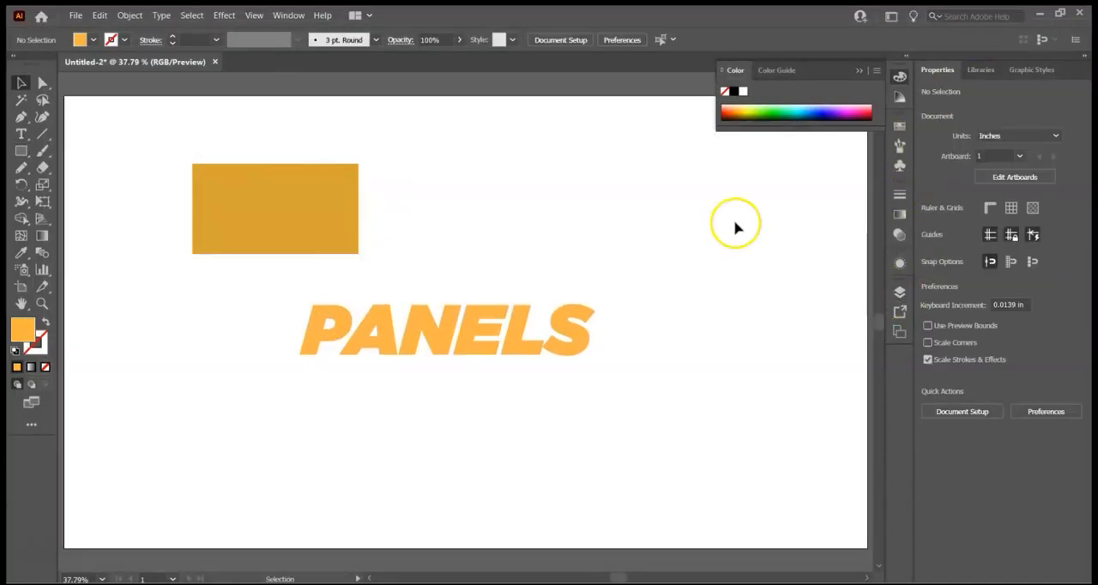
- Show the Layers panel and dock it beside the Properties, Libraries and Graphic Styles panels
left_click(291, 17)
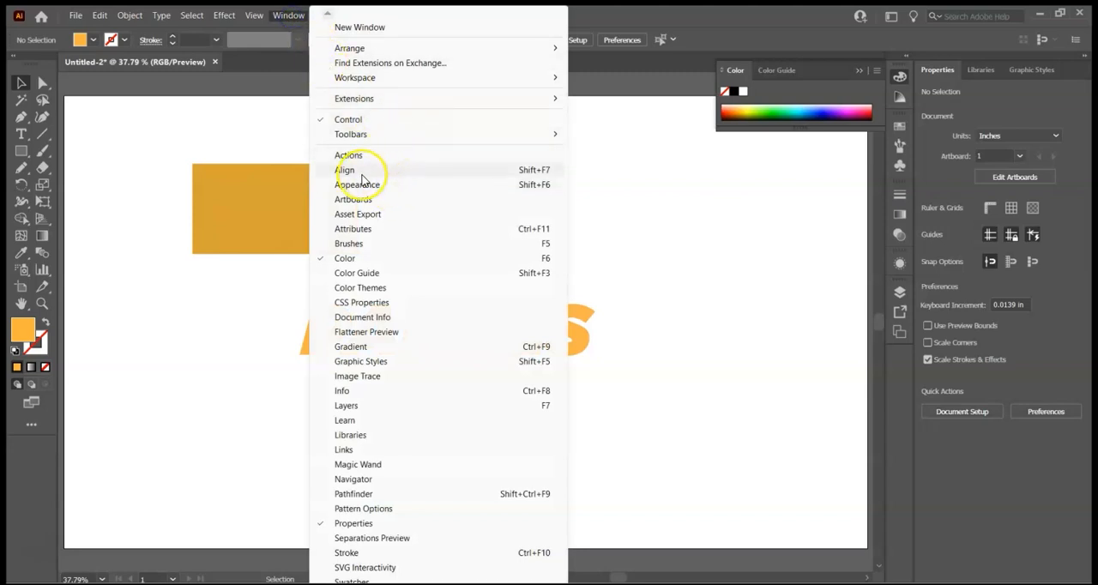
left_click(368, 408)
left_click_drag(736, 285, 985, 74)
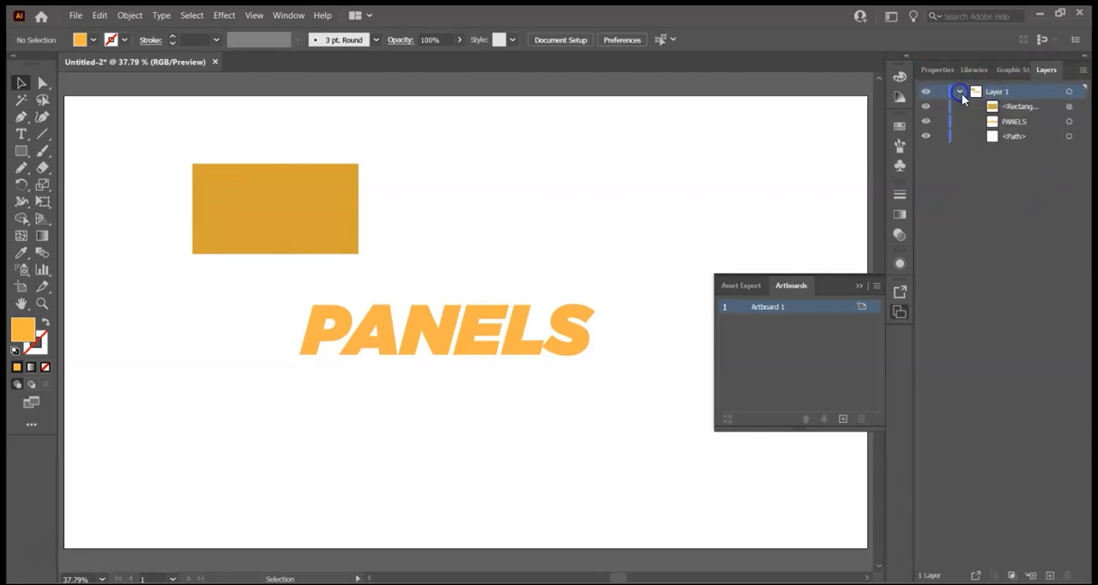
- Hide and show again the rectangle and the PANELS text one after the other in Layer 1
left_click(925, 106)
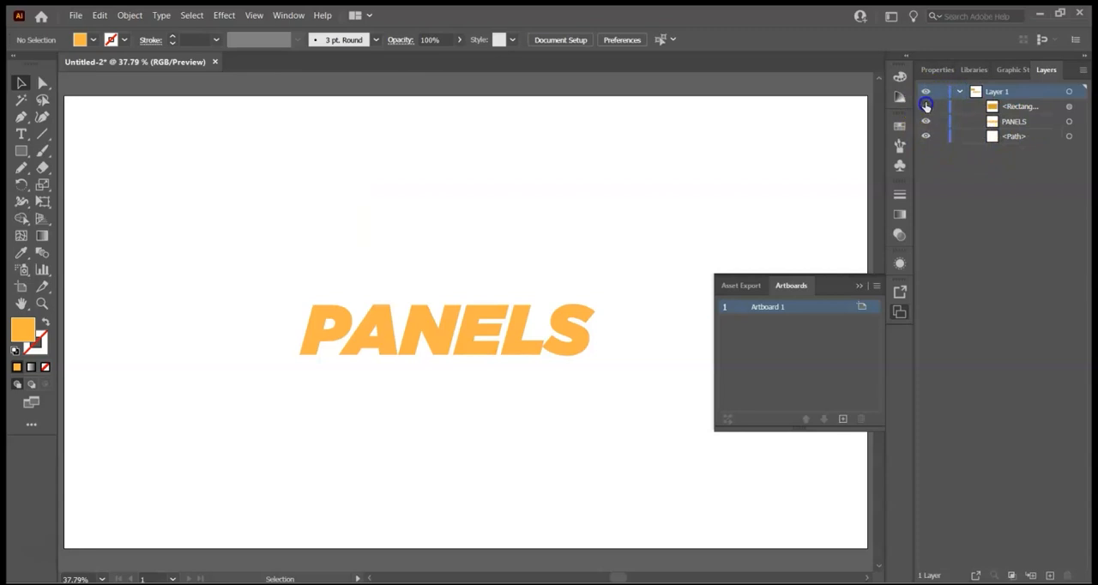
left_click(925, 105)
left_click(925, 121)
left_click(926, 121)
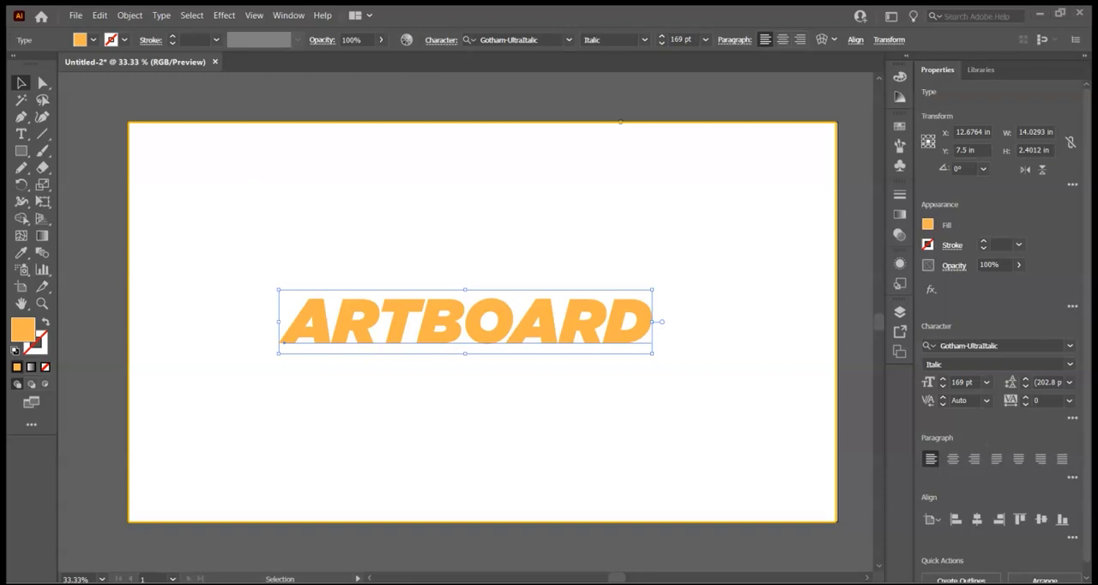
- Create a new 1920 x 1080 px RGB document with 10 artboards and close it again
left_click(684, 195)
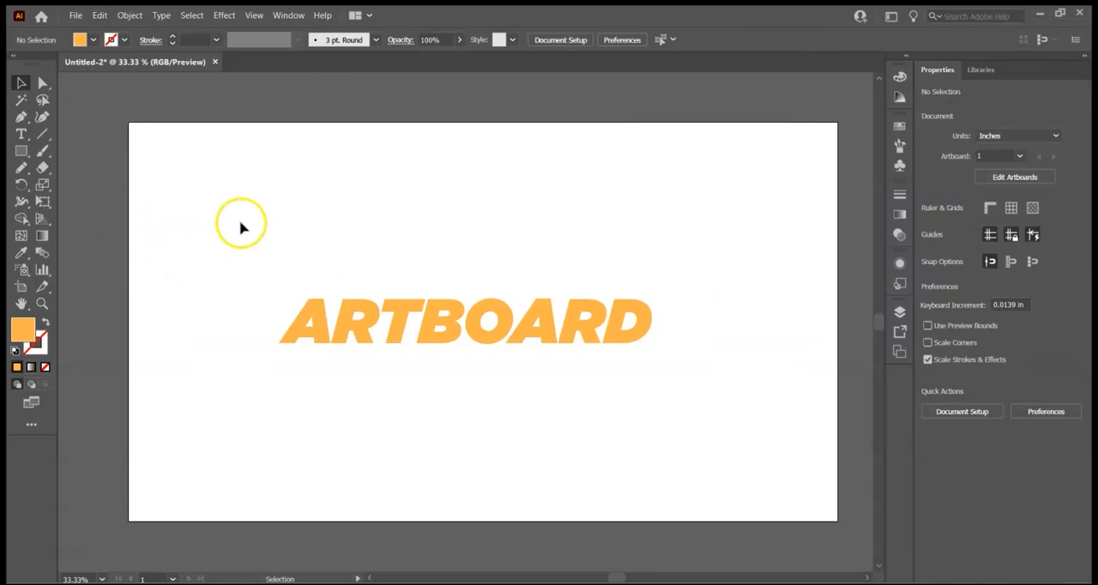
left_click(76, 14)
left_click(96, 32)
left_click(854, 222)
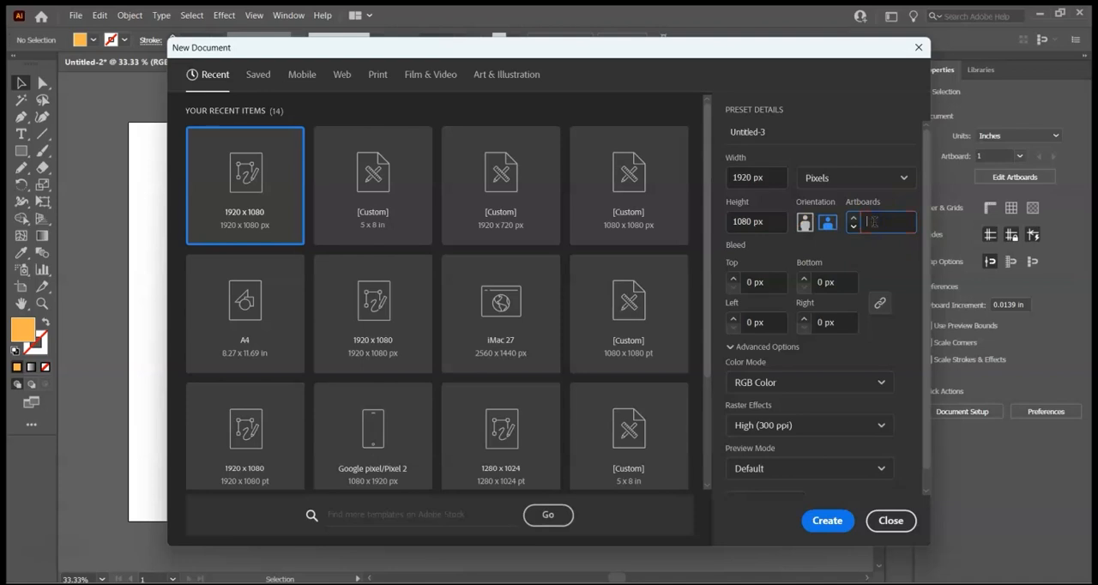
left_click(827, 521)
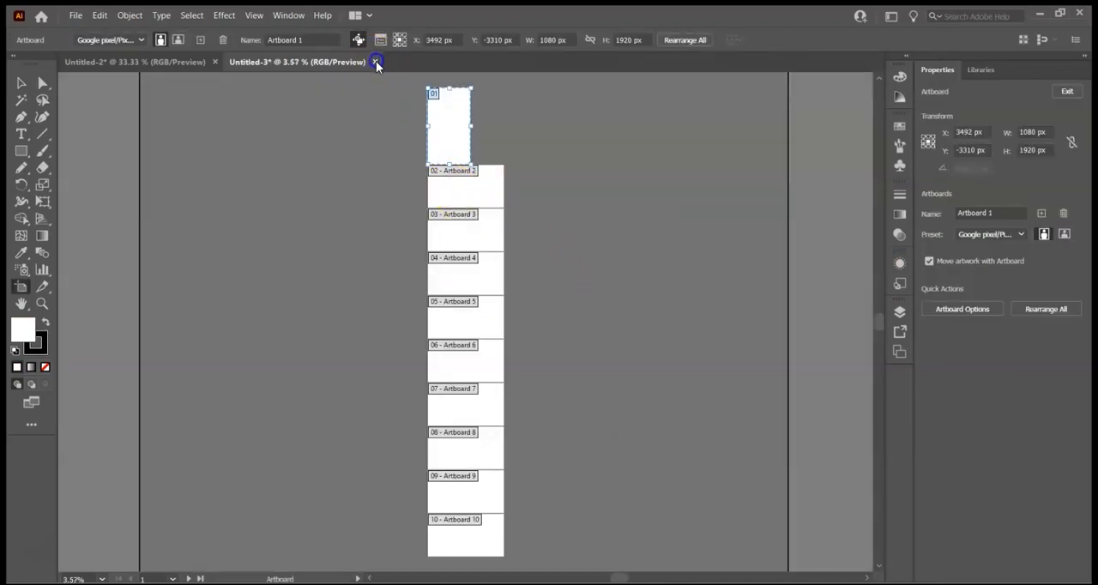
left_click(375, 62)
left_click(618, 321)
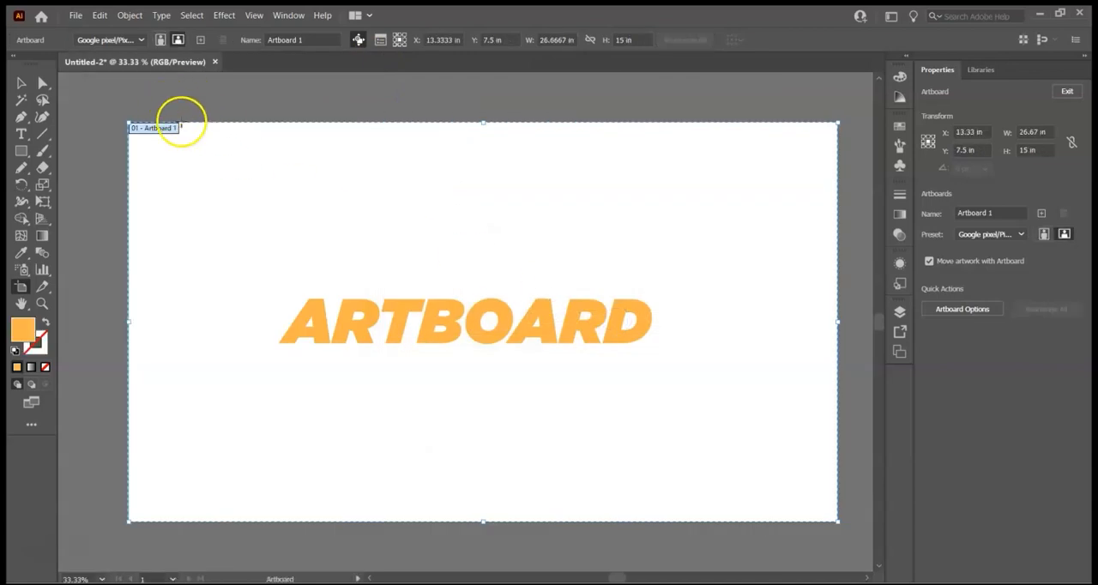
- Try duplicating Artboard 1 with its artwork beside the original, undo the copy and leave artboard editing
left_click(21, 83)
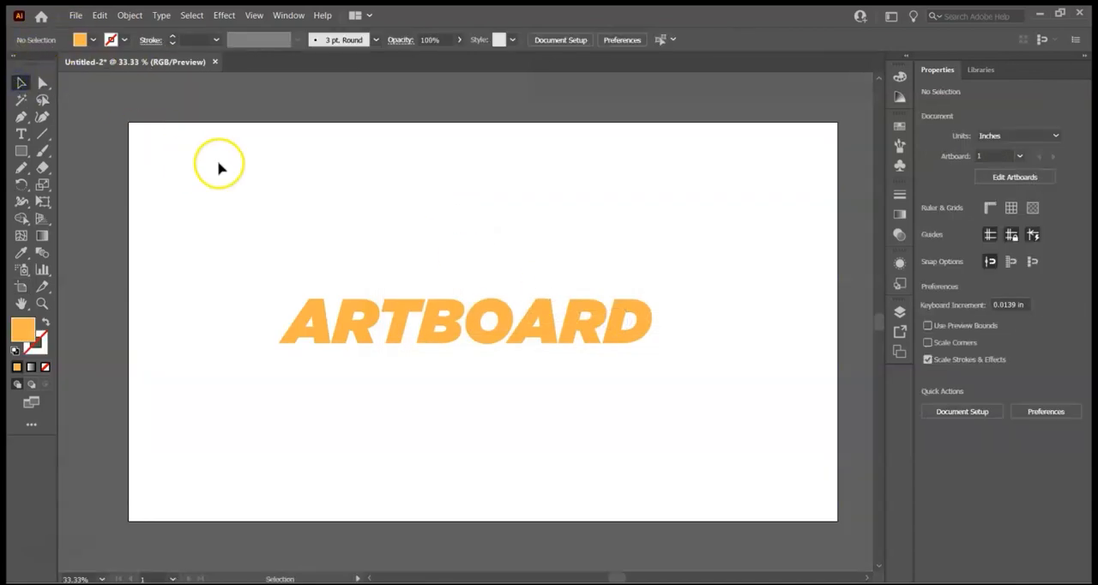
left_click(30, 289)
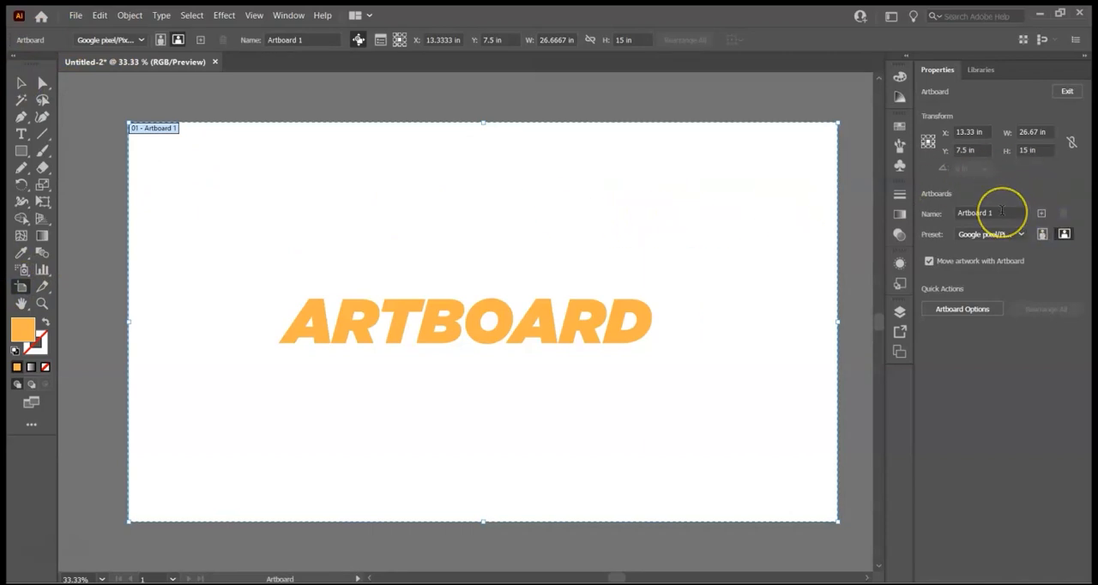
key("ctrl+minus")
key("ctrl+minus")
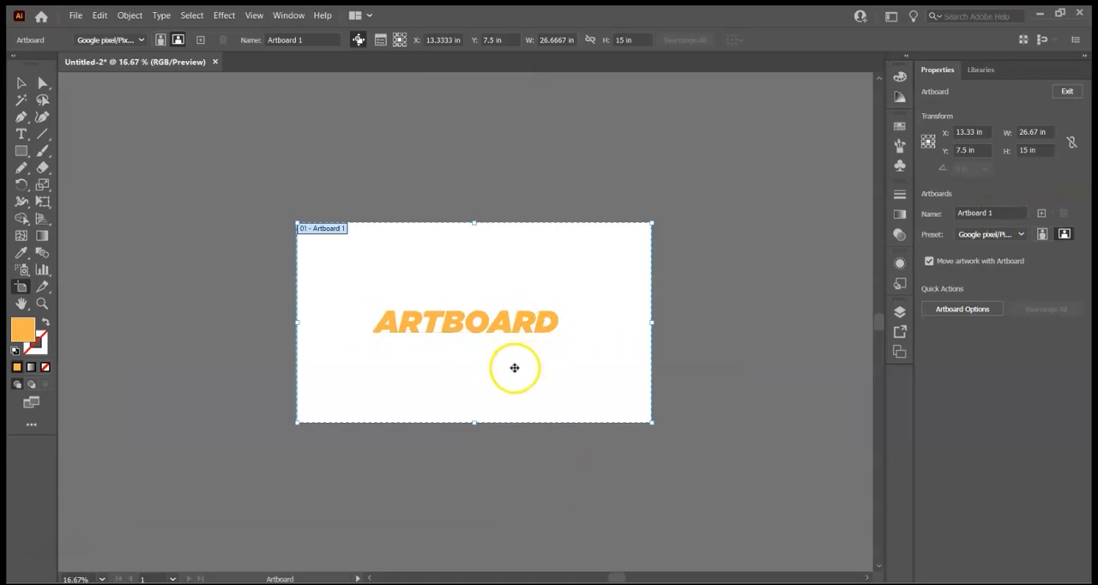
left_click_drag(549, 379, 740, 364)
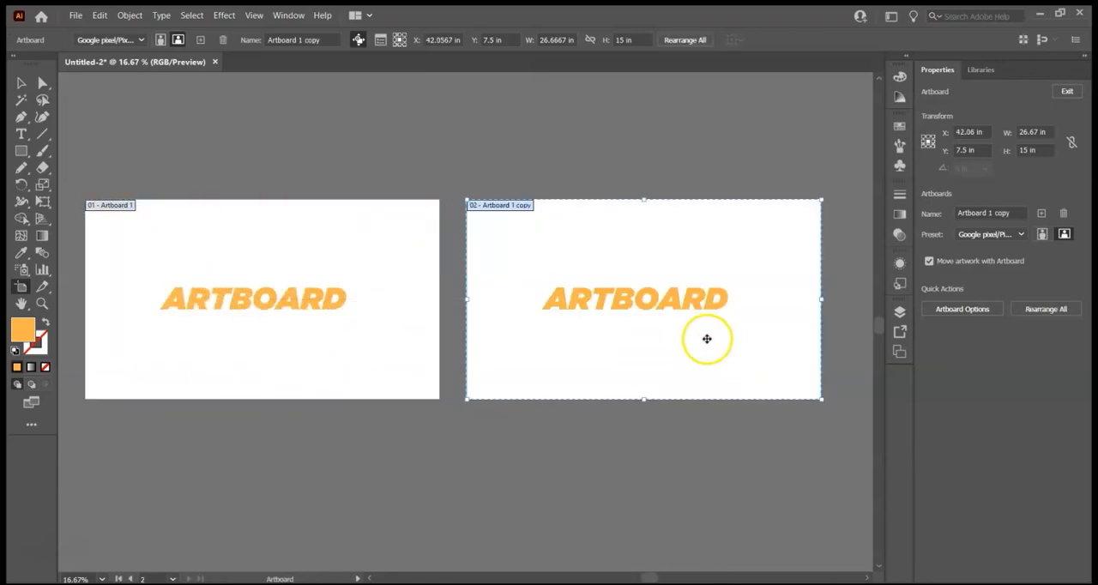
key("ctrl+z")
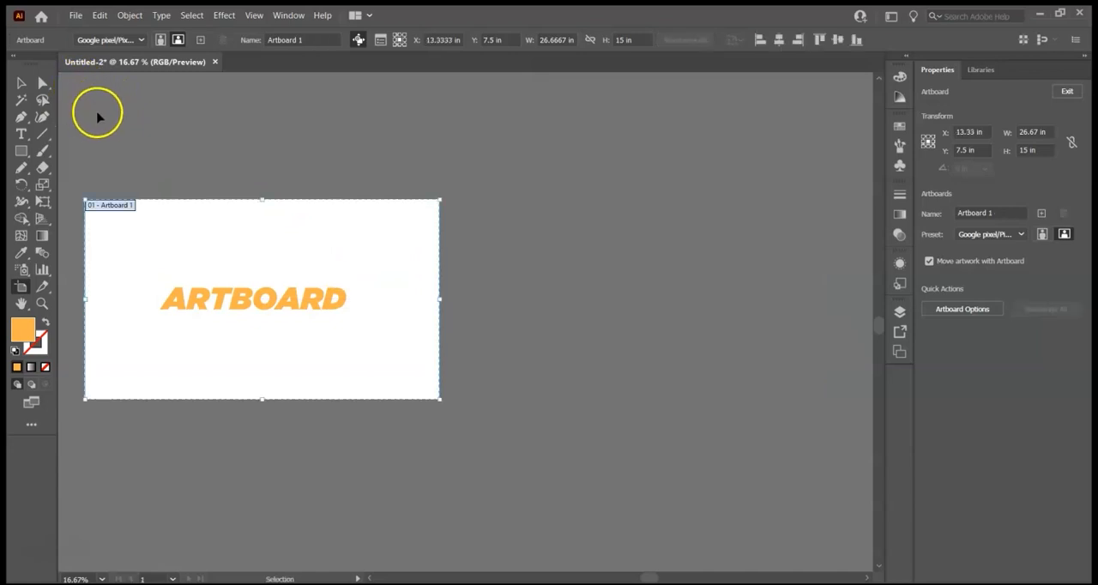
left_click(22, 84)
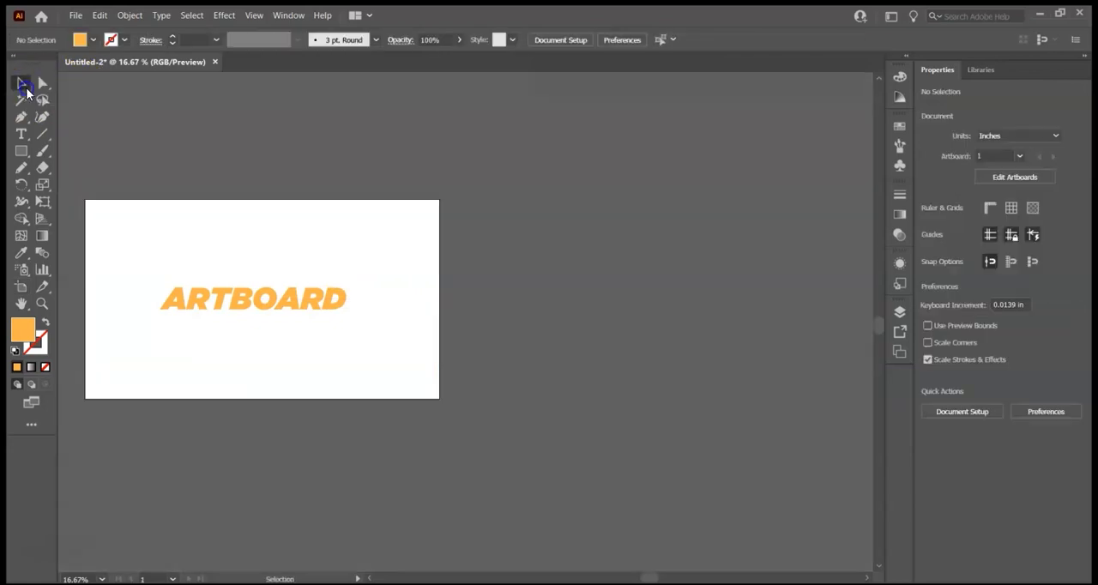
key("ctrl+0")
key("ctrl+minus")
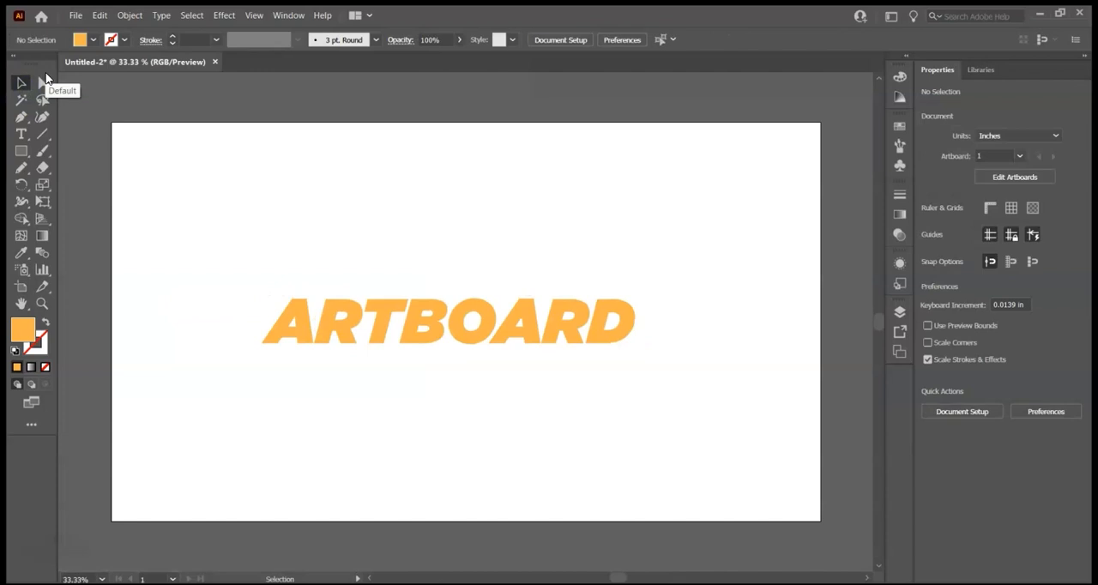
- Add two blank artboards after Artboard 1, and switch the last one to portrait and back to landscape
left_click(21, 287)
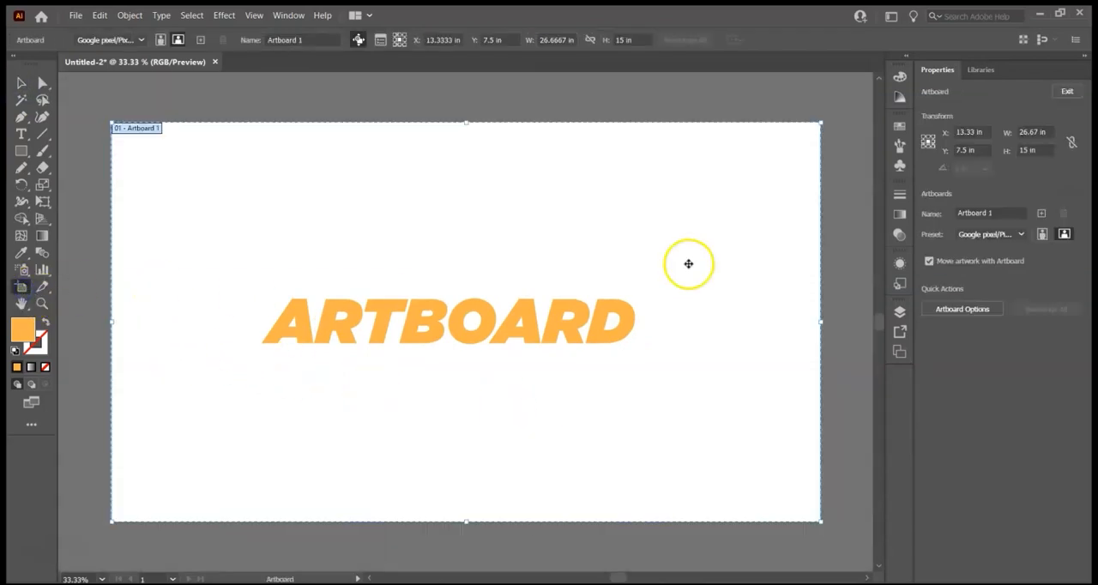
left_click(1041, 213)
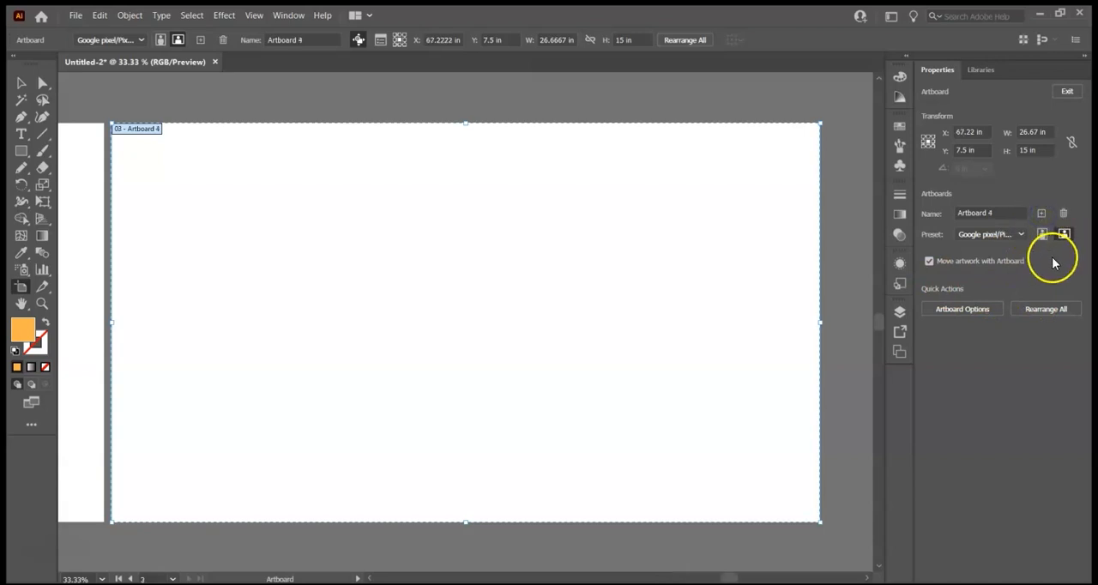
left_click(1041, 233)
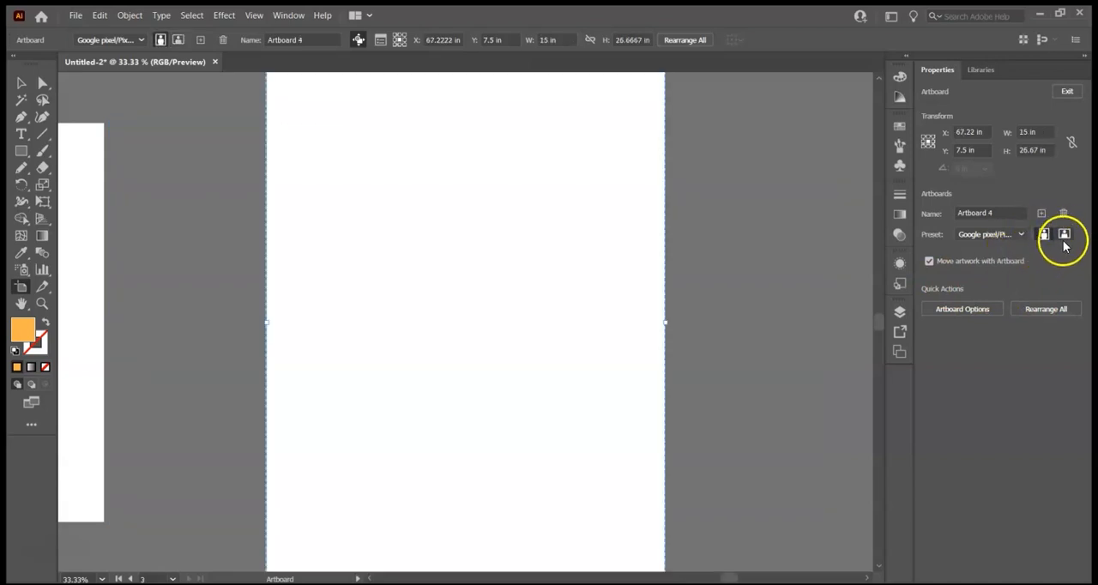
left_click(1063, 234)
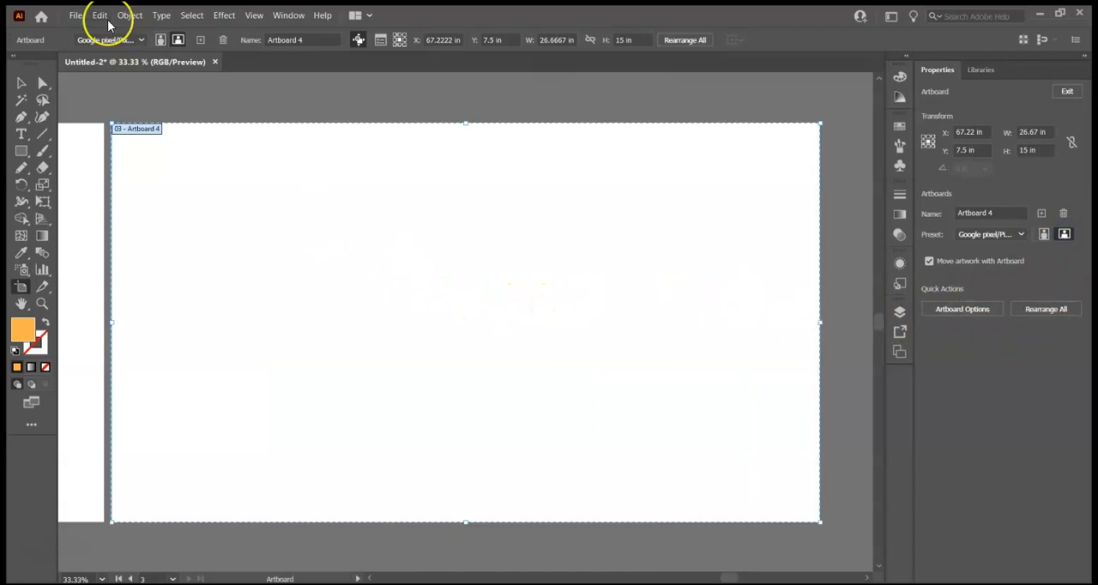
- Look over the row of three artboards, make Artboard 1 active and fit it in the window
key("ctrl+minus")
key("ctrl+minus")
key("space")
left_click_drag(386, 432, 571, 419)
left_click_drag(448, 423, 709, 432)
mouse_move(498, 420)
left_mouse_down()
mouse_move(478, 440)
mouse_move(593, 441)
mouse_move(491, 424)
left_mouse_up()
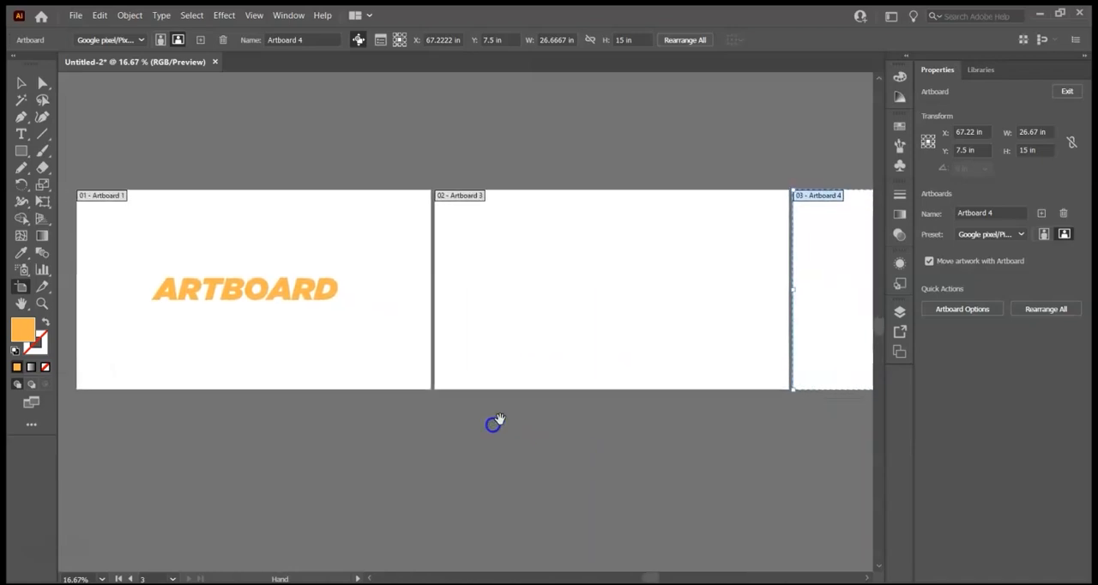
mouse_move(880, 325)
left_mouse_down()
mouse_move(886, 265)
mouse_move(880, 322)
left_mouse_up()
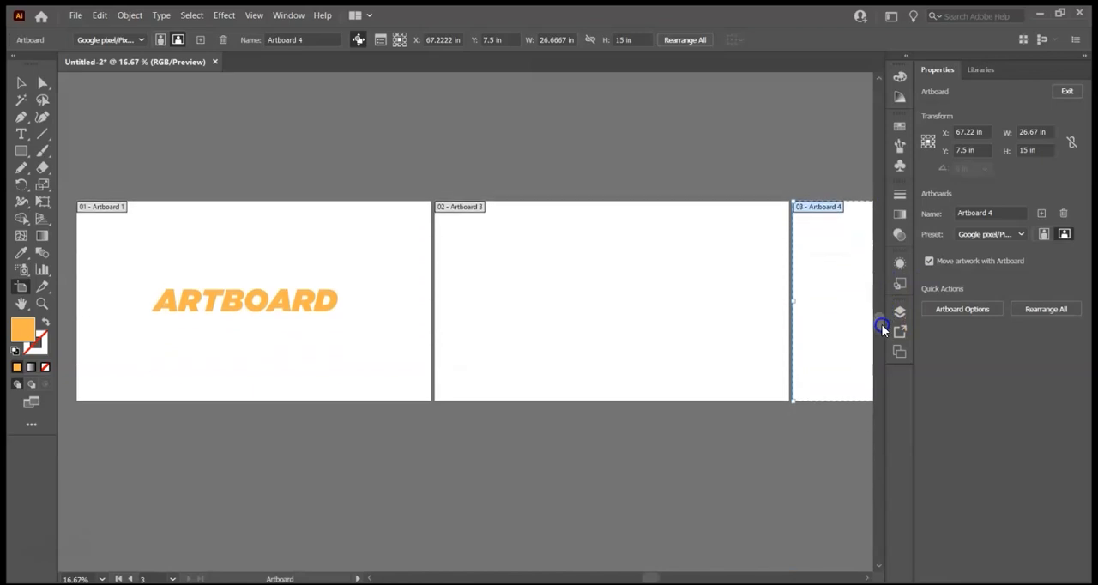
mouse_move(649, 579)
left_mouse_down()
mouse_move(578, 568)
mouse_move(661, 568)
mouse_move(633, 568)
left_mouse_up()
left_click(359, 275)
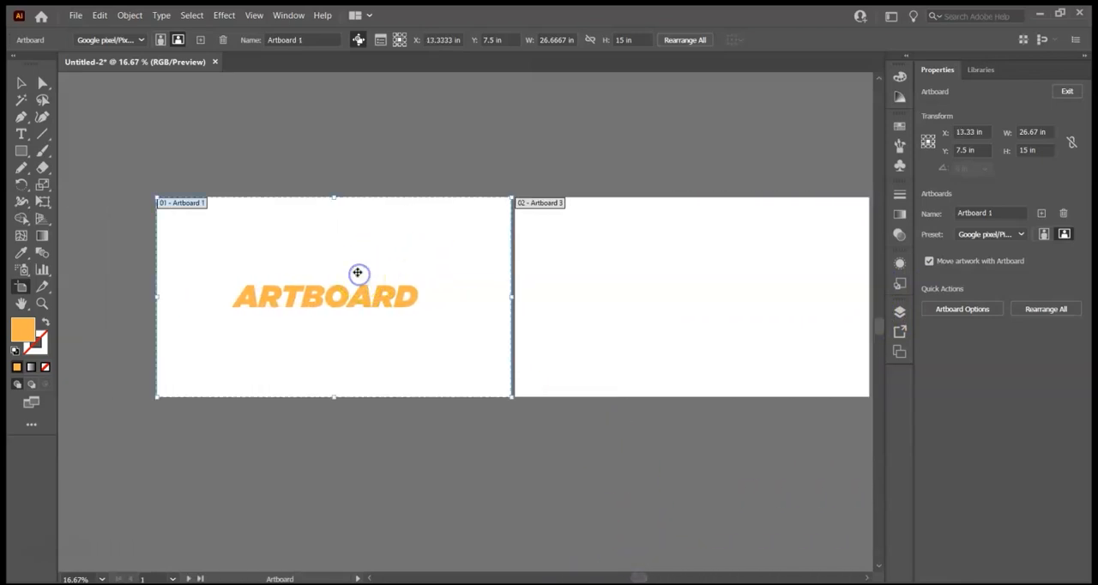
key("ctrl+0")
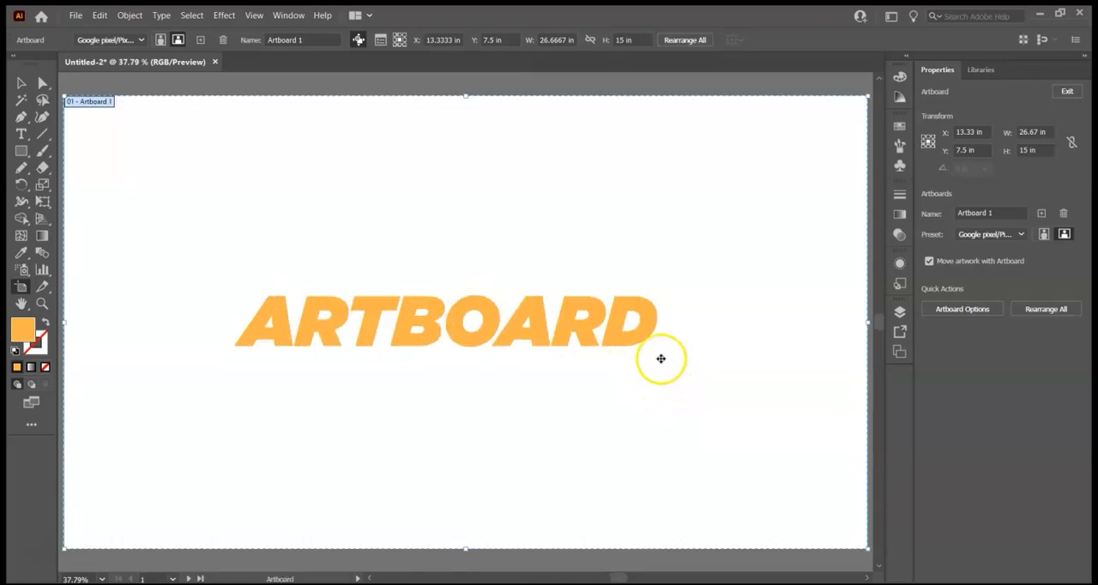
- Zoom in and out on the ARTBOARD text, and magnify an area of Artboard 1 with the Zoom tool
scroll(661, 365, "up", 3)
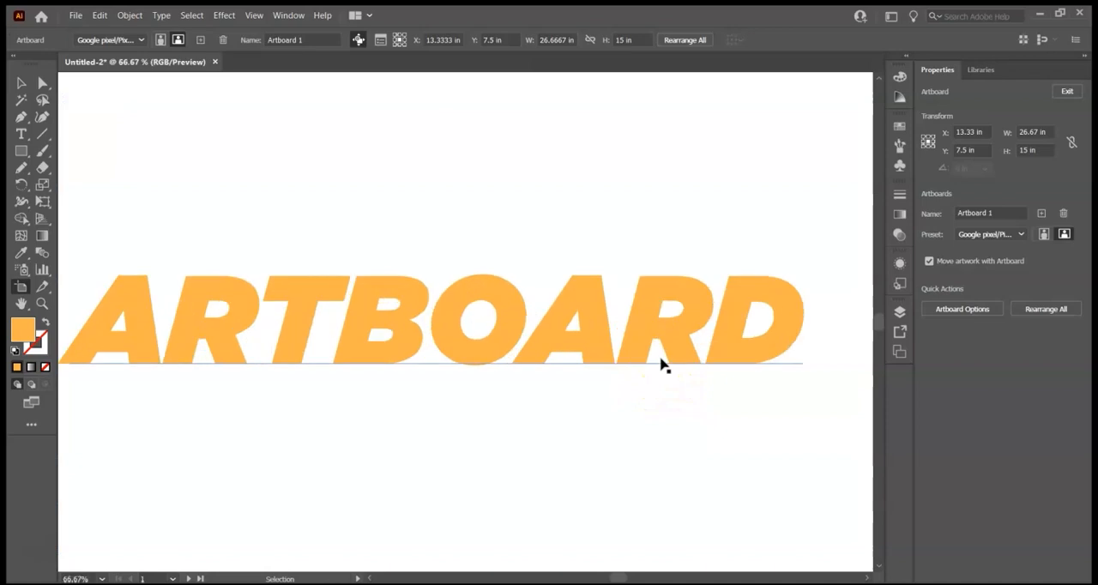
scroll(660, 364, "down", 4)
scroll(660, 364, "down", 2)
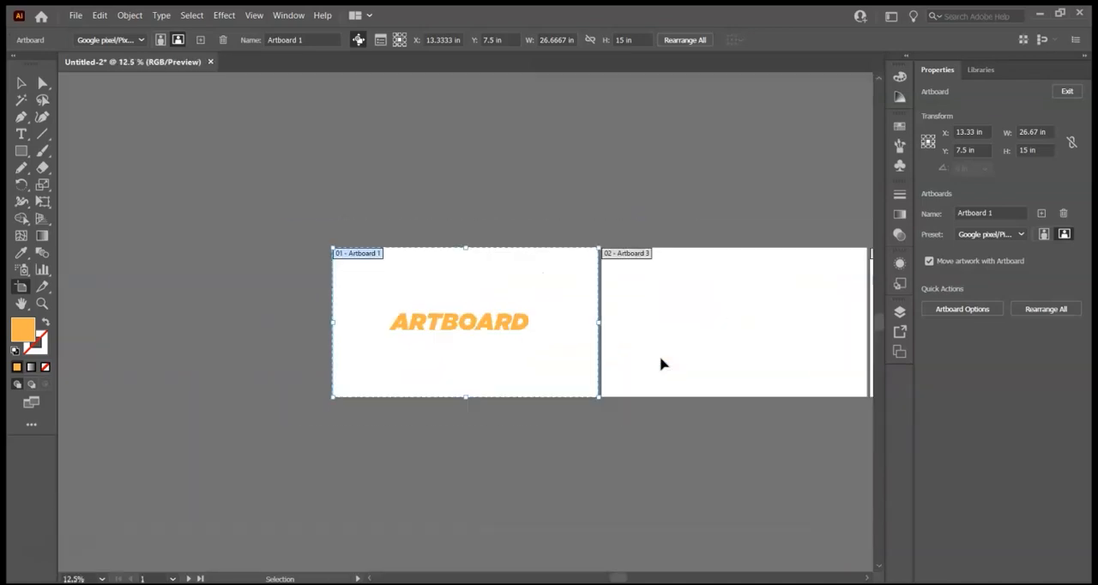
left_click(42, 304)
left_click_drag(478, 313, 605, 430)
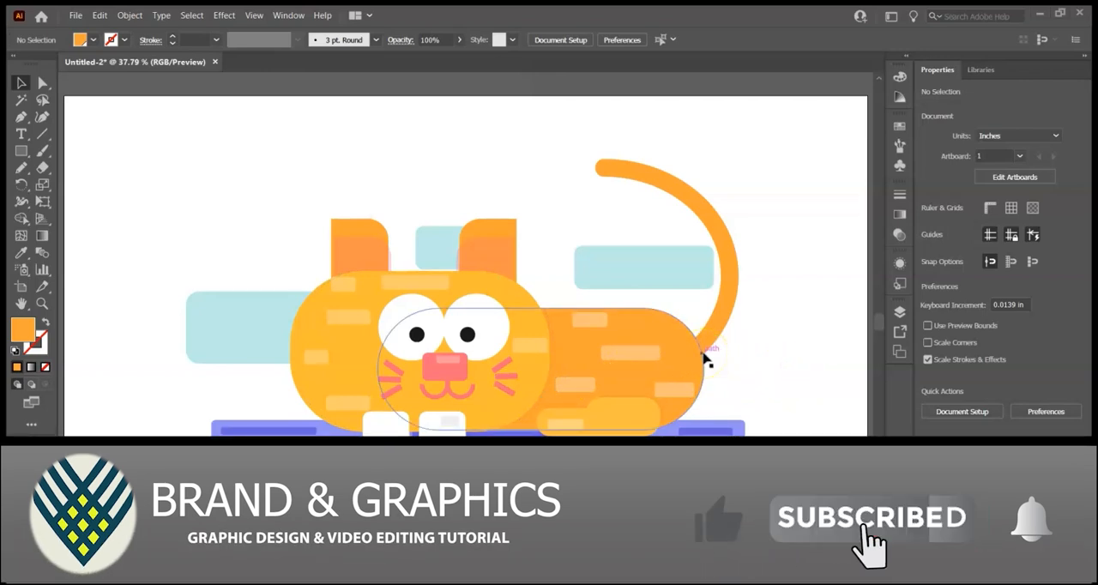
- Select and deselect the cat illustration group, view the whole artboard and magnify the cat's face with the Zoom tool
left_click(673, 390)
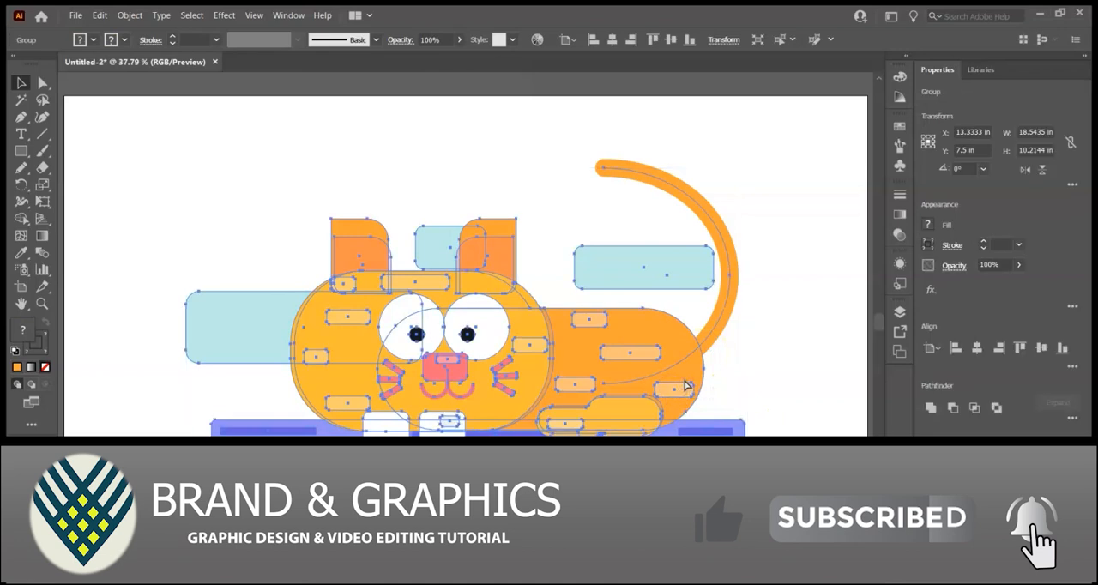
key("ctrl+minus")
key("ctrl+minus")
left_click(711, 421)
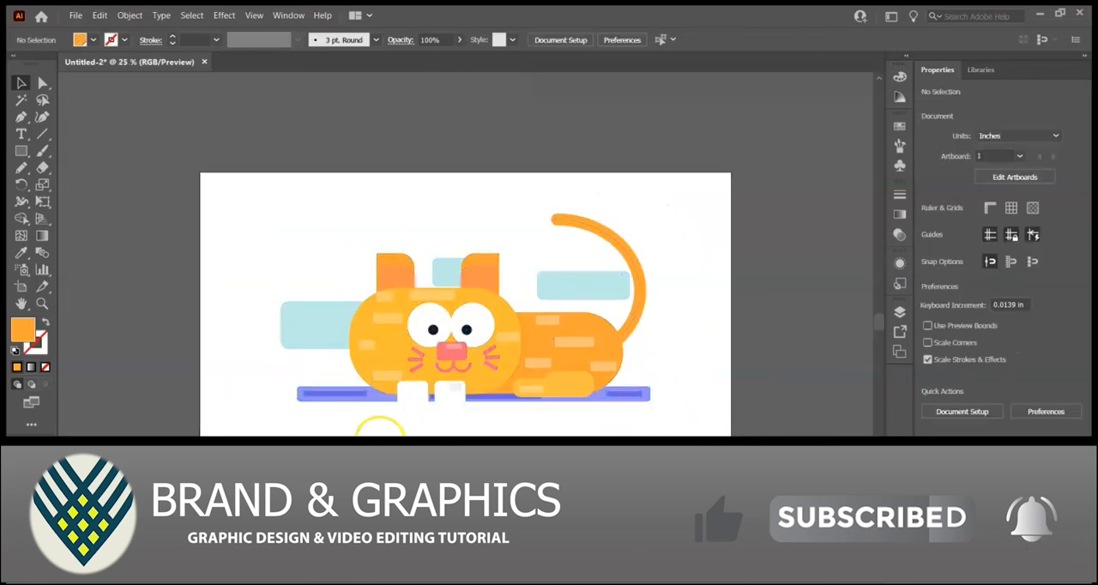
left_click(42, 303)
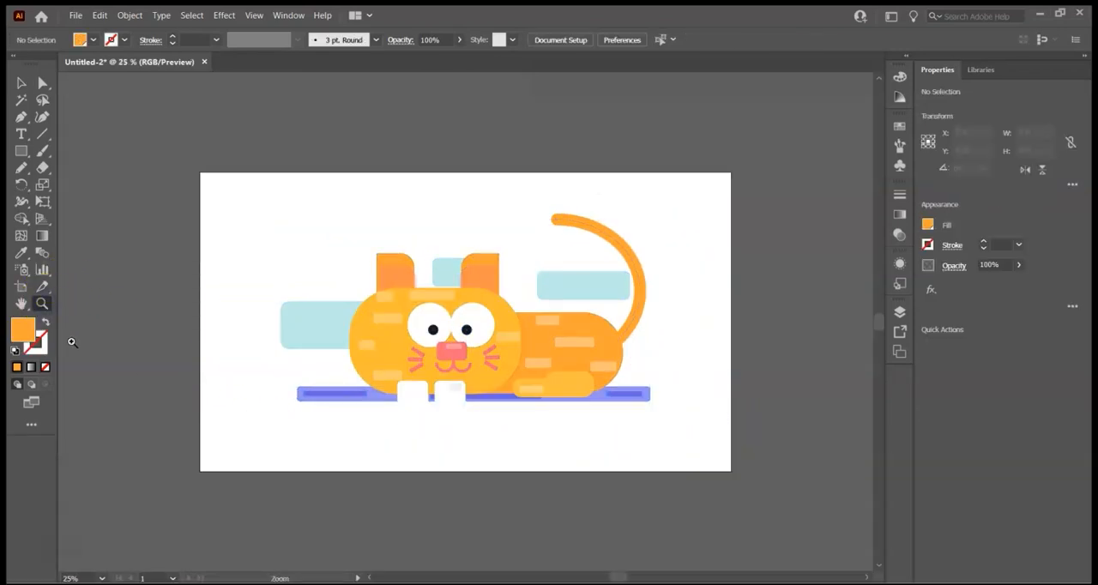
left_click_drag(426, 282, 544, 342)
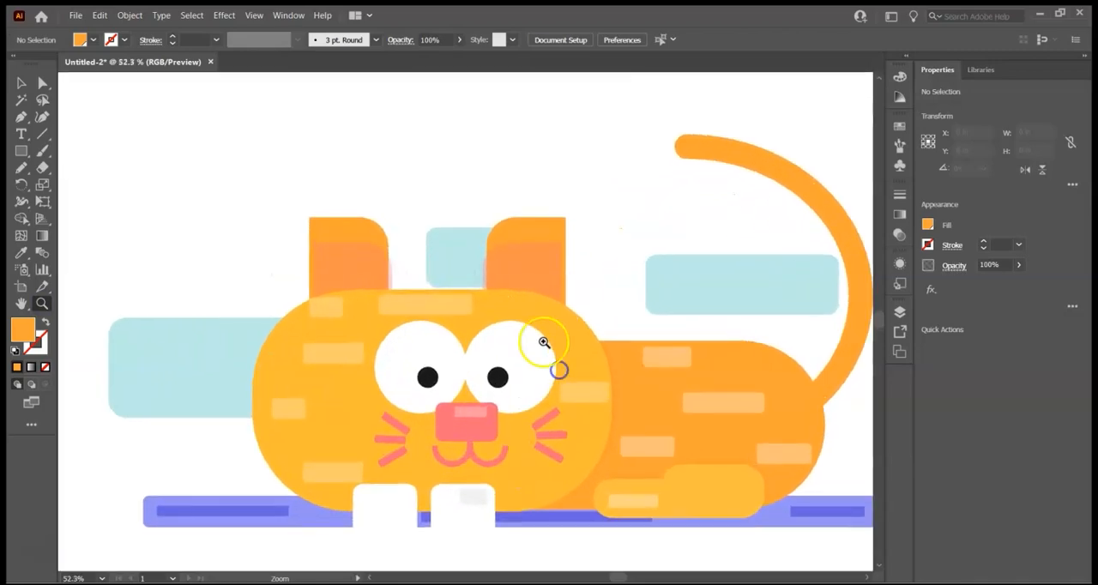